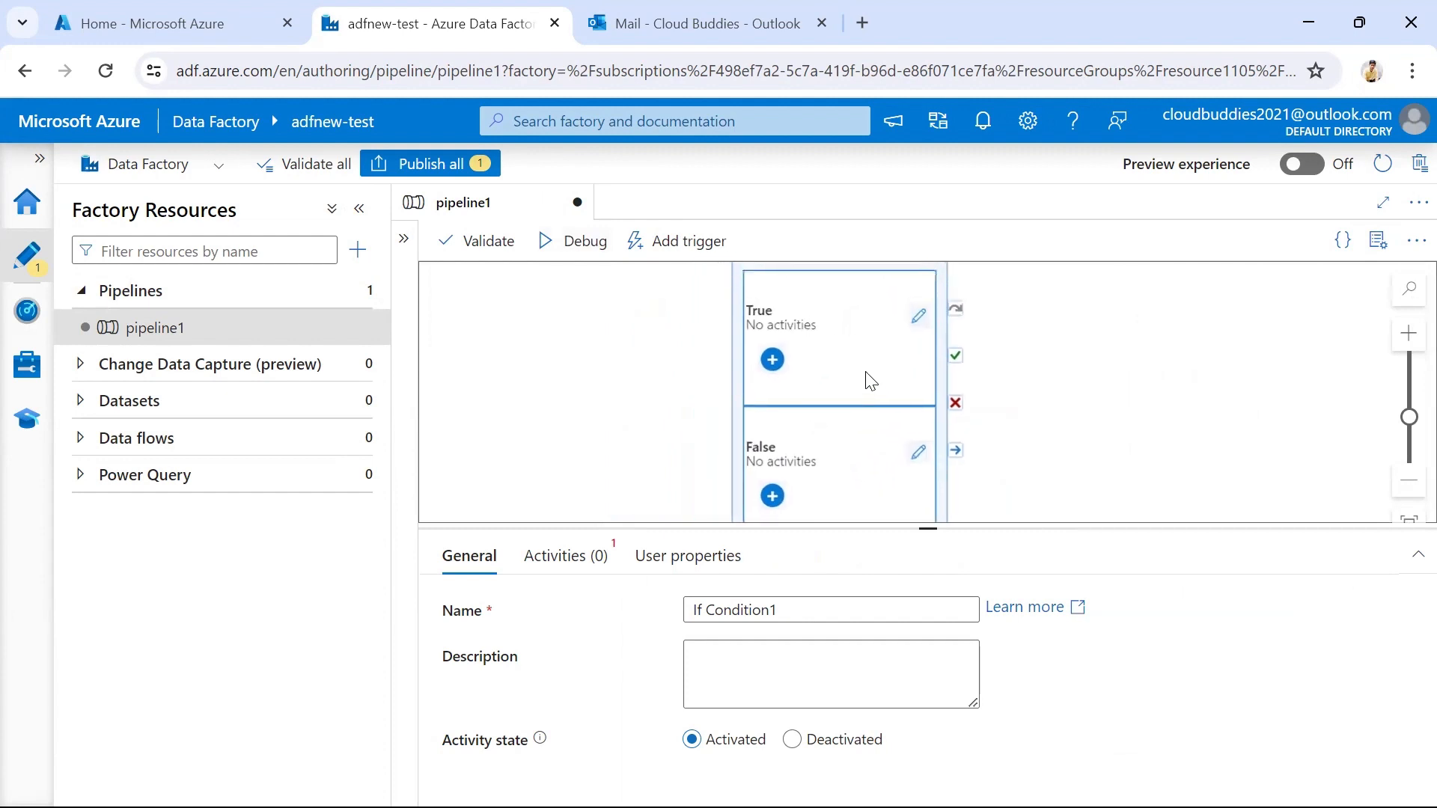
Set the expression of the If Condition1 activity to "true1"
{"action": "left_click", "coordinate": [594, 563]}
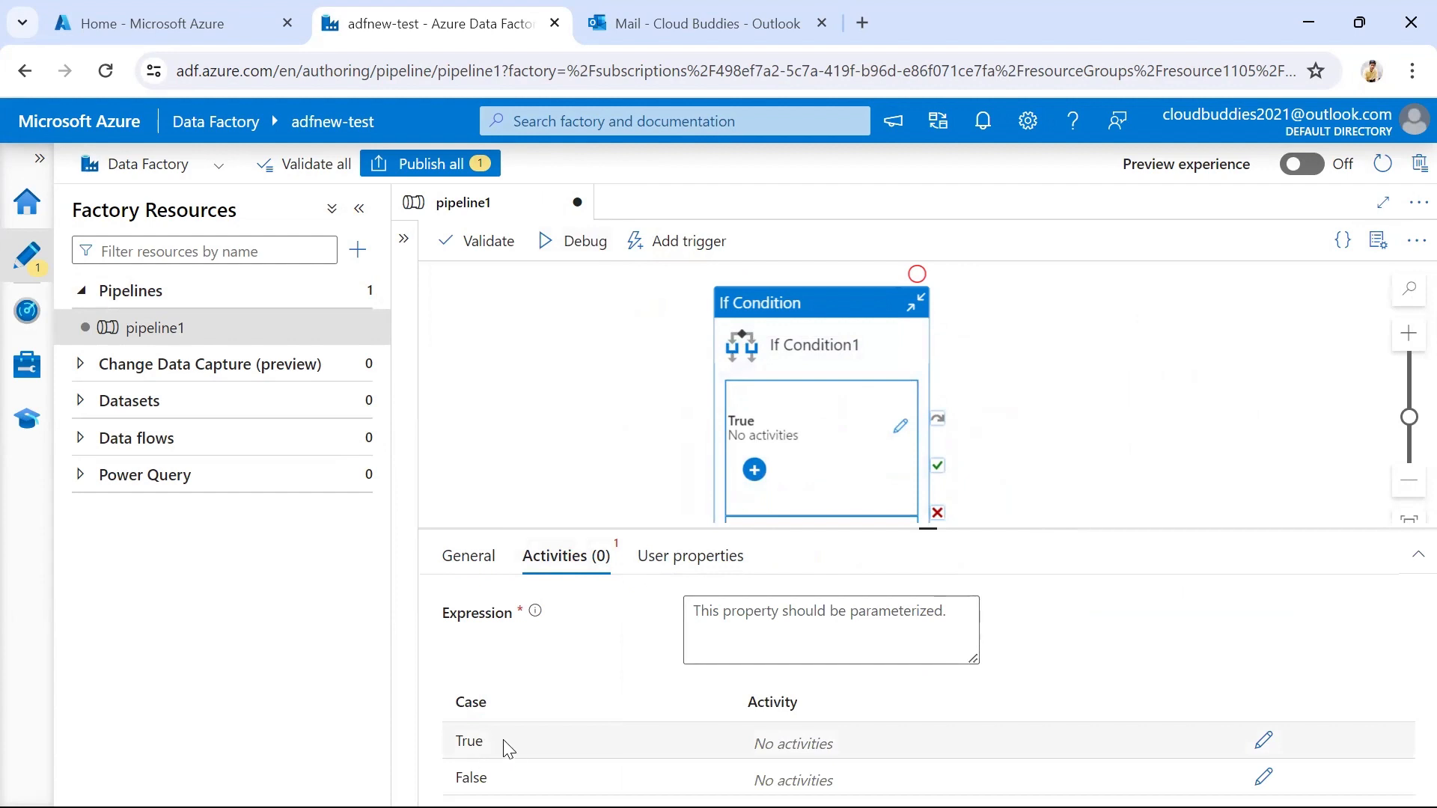
{"action": "left_click", "coordinate": [783, 642]}
{"action": "type", "text": "t"}
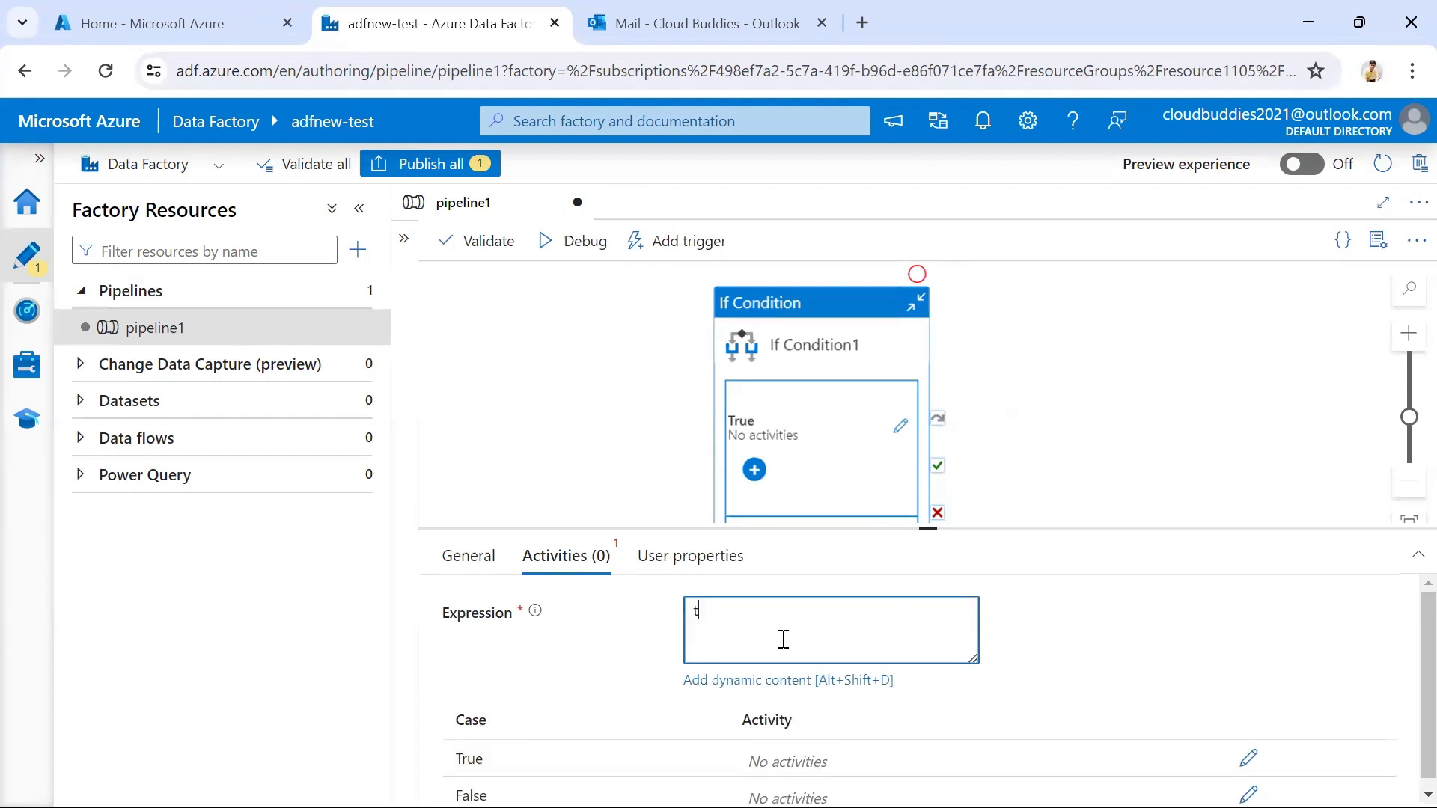
{"action": "type", "text": "rue1"}
{"action": "left_click", "coordinate": [1044, 576]}
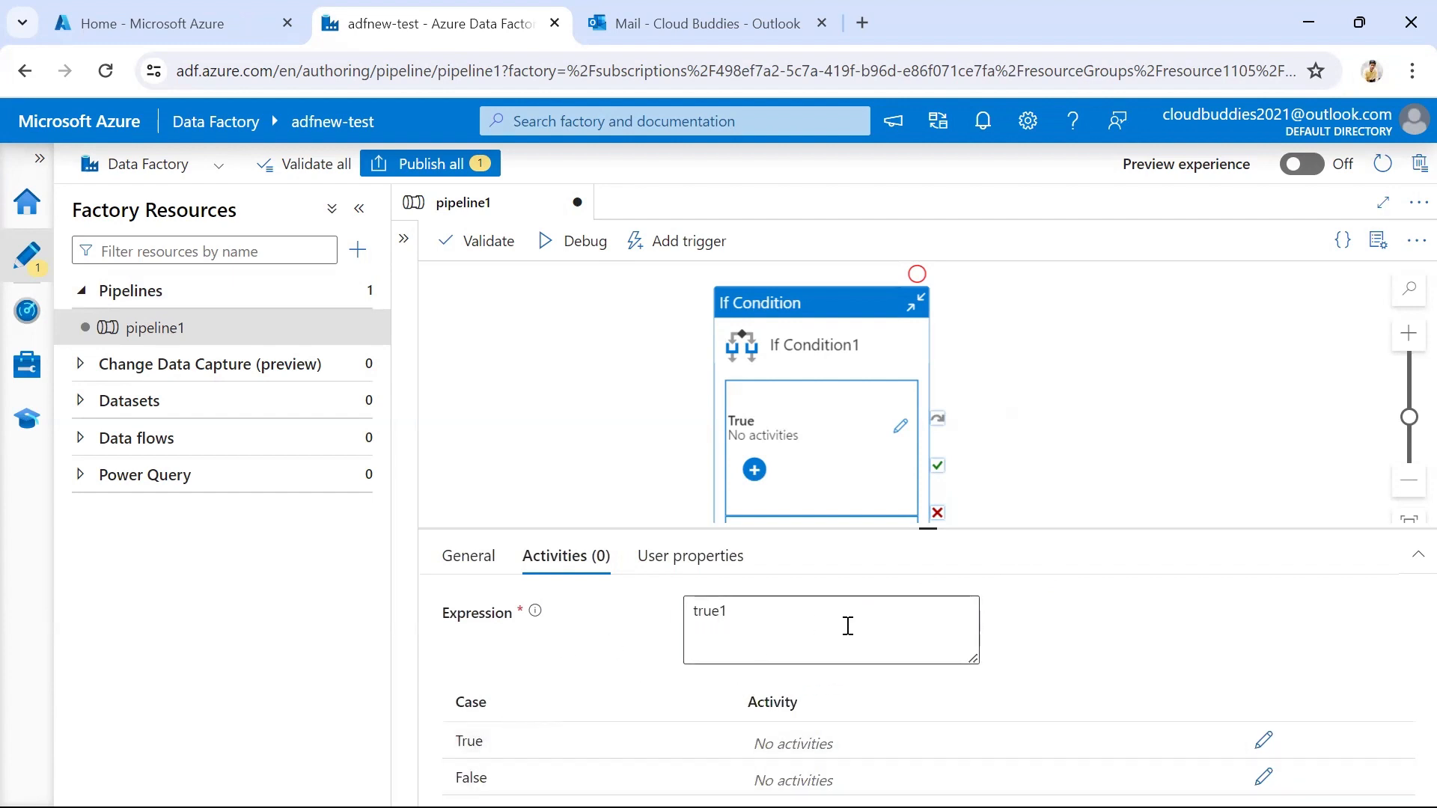
{"action": "left_click", "coordinate": [1029, 404]}
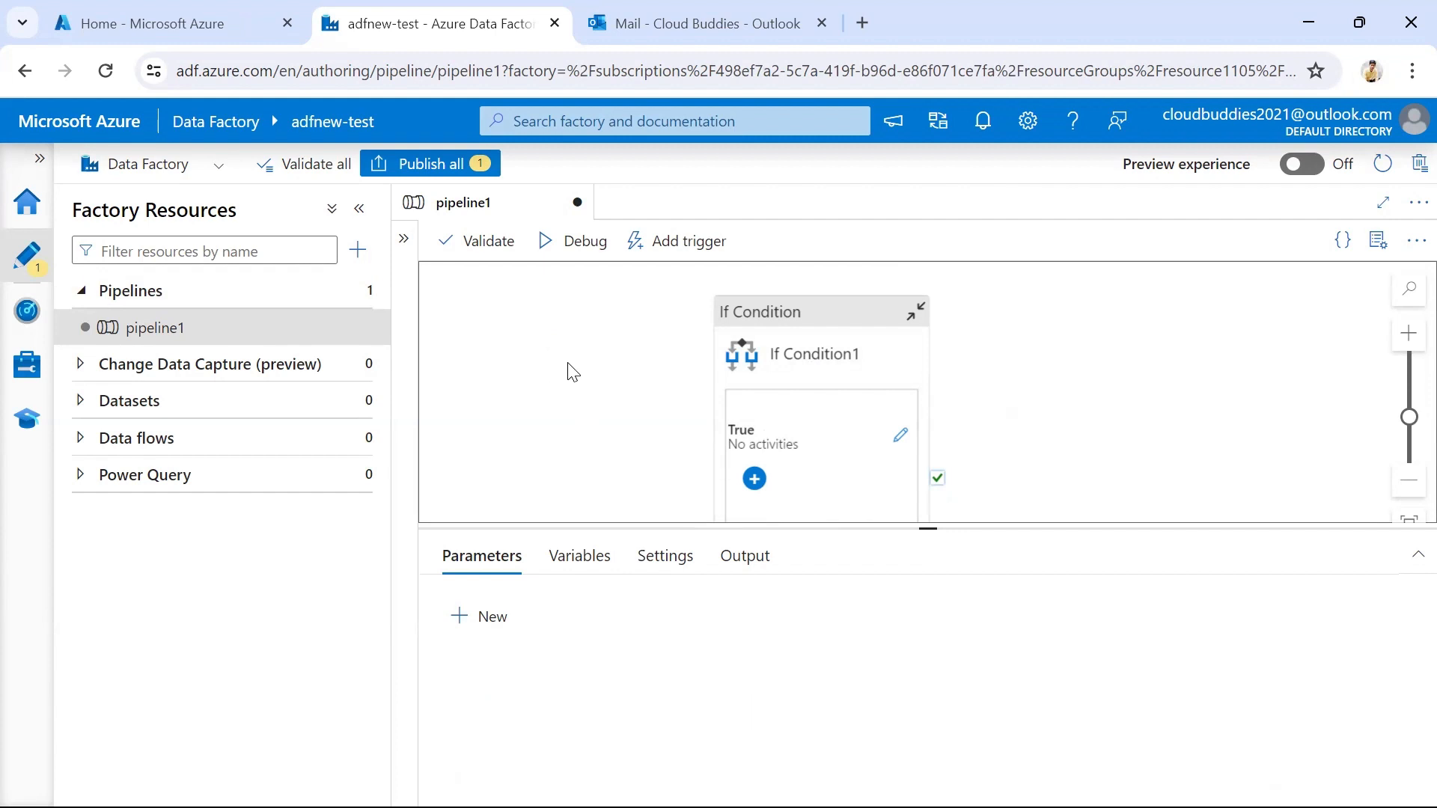
Publish the pending pipeline1 changes to the live environment
{"action": "left_click", "coordinate": [440, 170]}
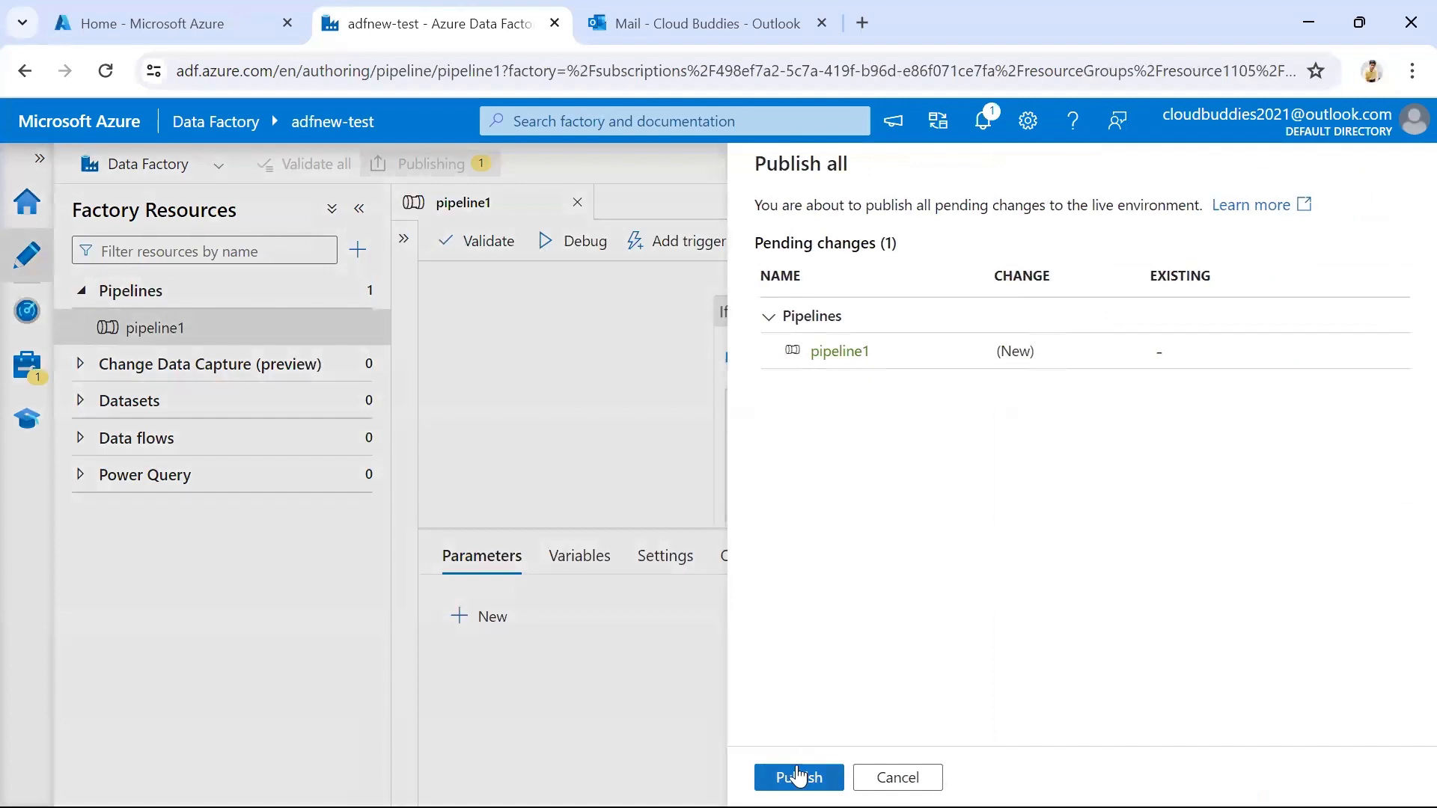
{"action": "left_click", "coordinate": [798, 776]}
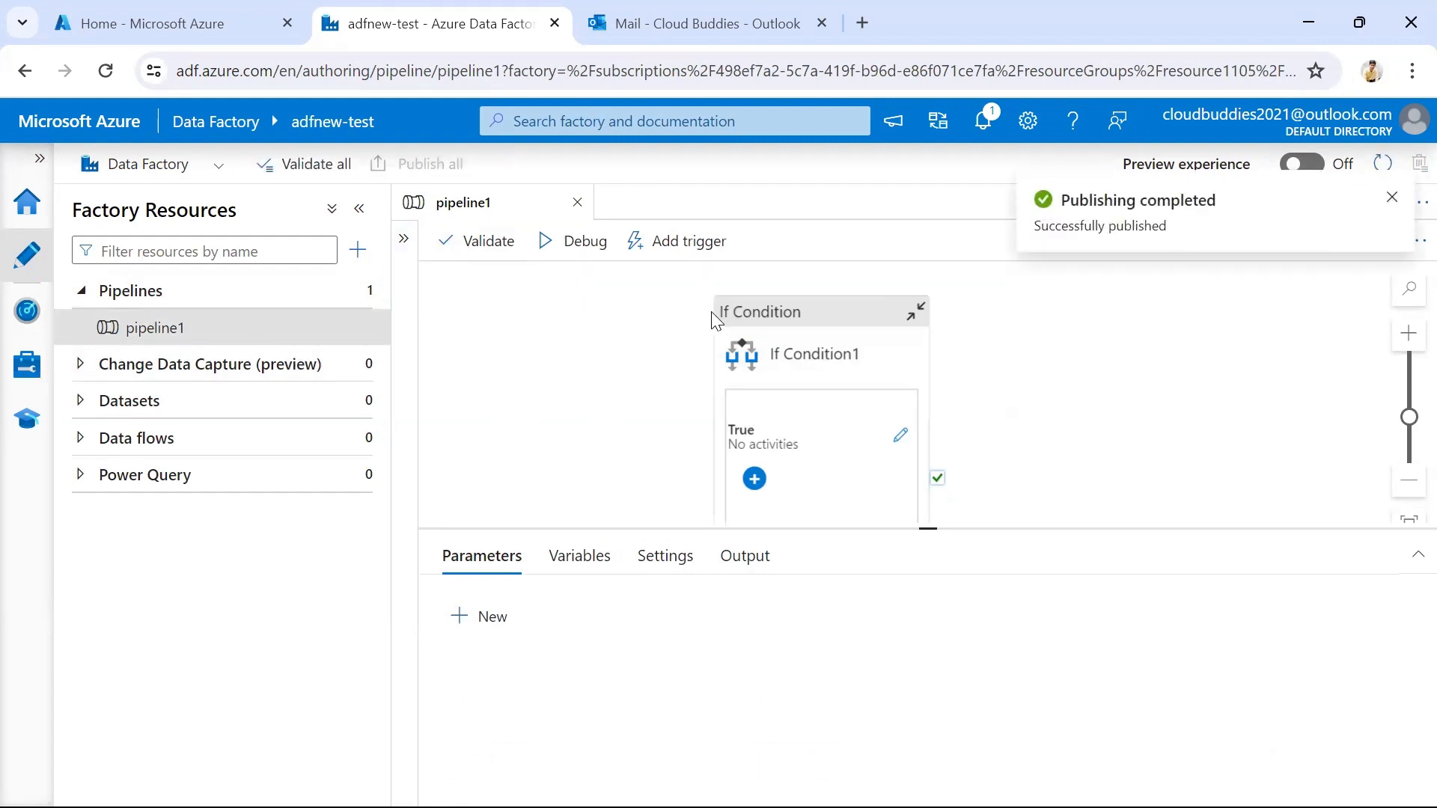
{"action": "left_click", "coordinate": [567, 337]}
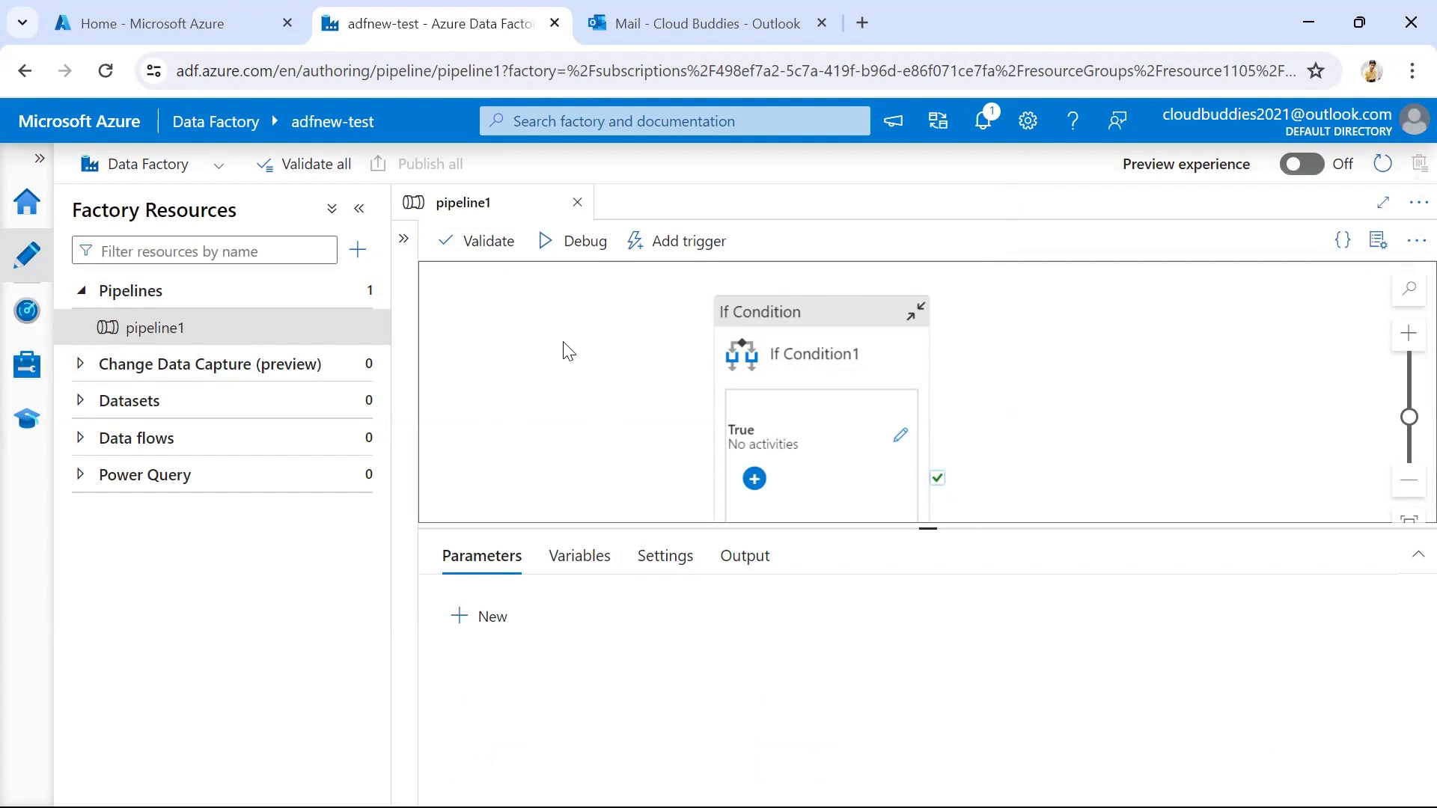
Go to the data factory's monitoring alerts and metrics and start a new alert rule
{"action": "left_click", "coordinate": [29, 314]}
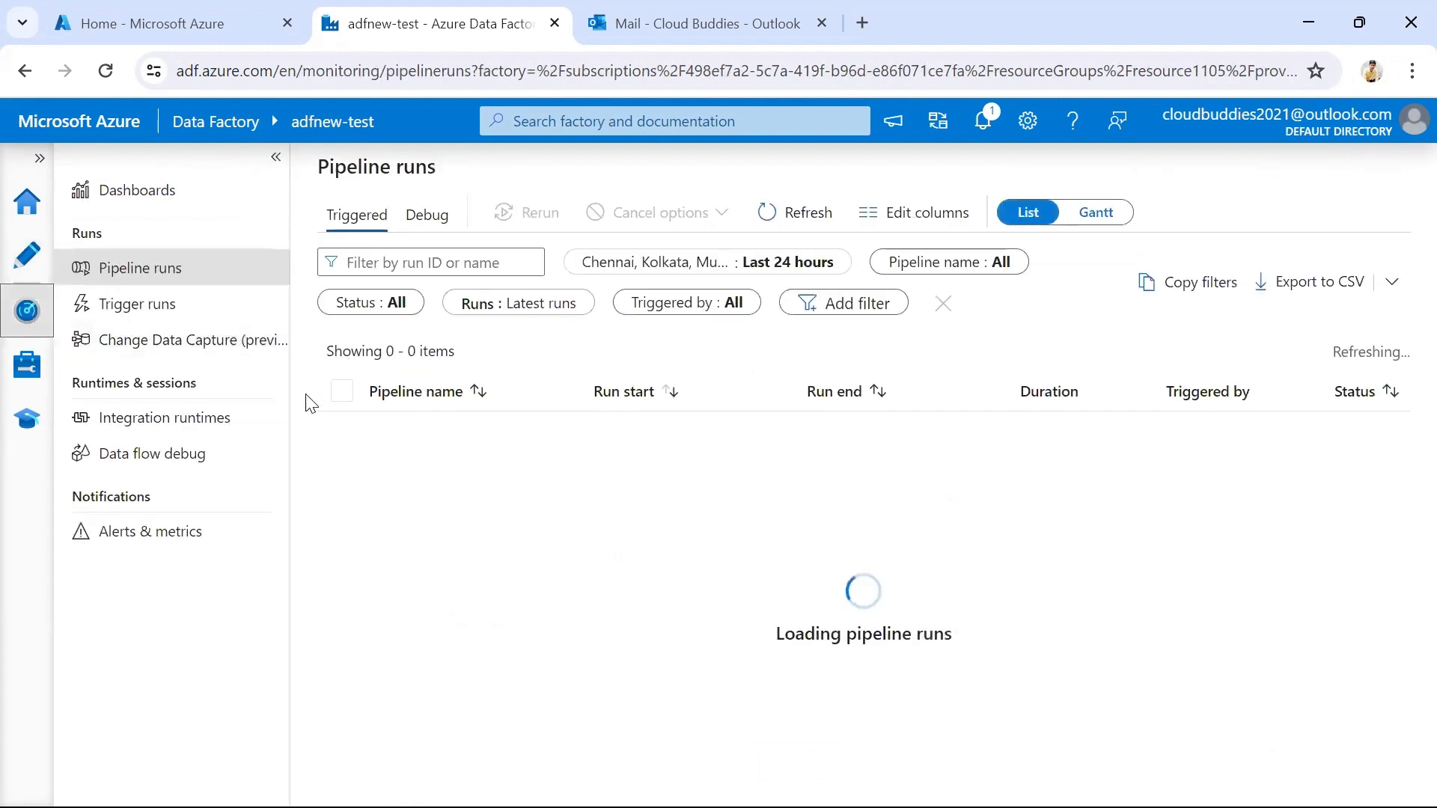
{"action": "left_click", "coordinate": [141, 544]}
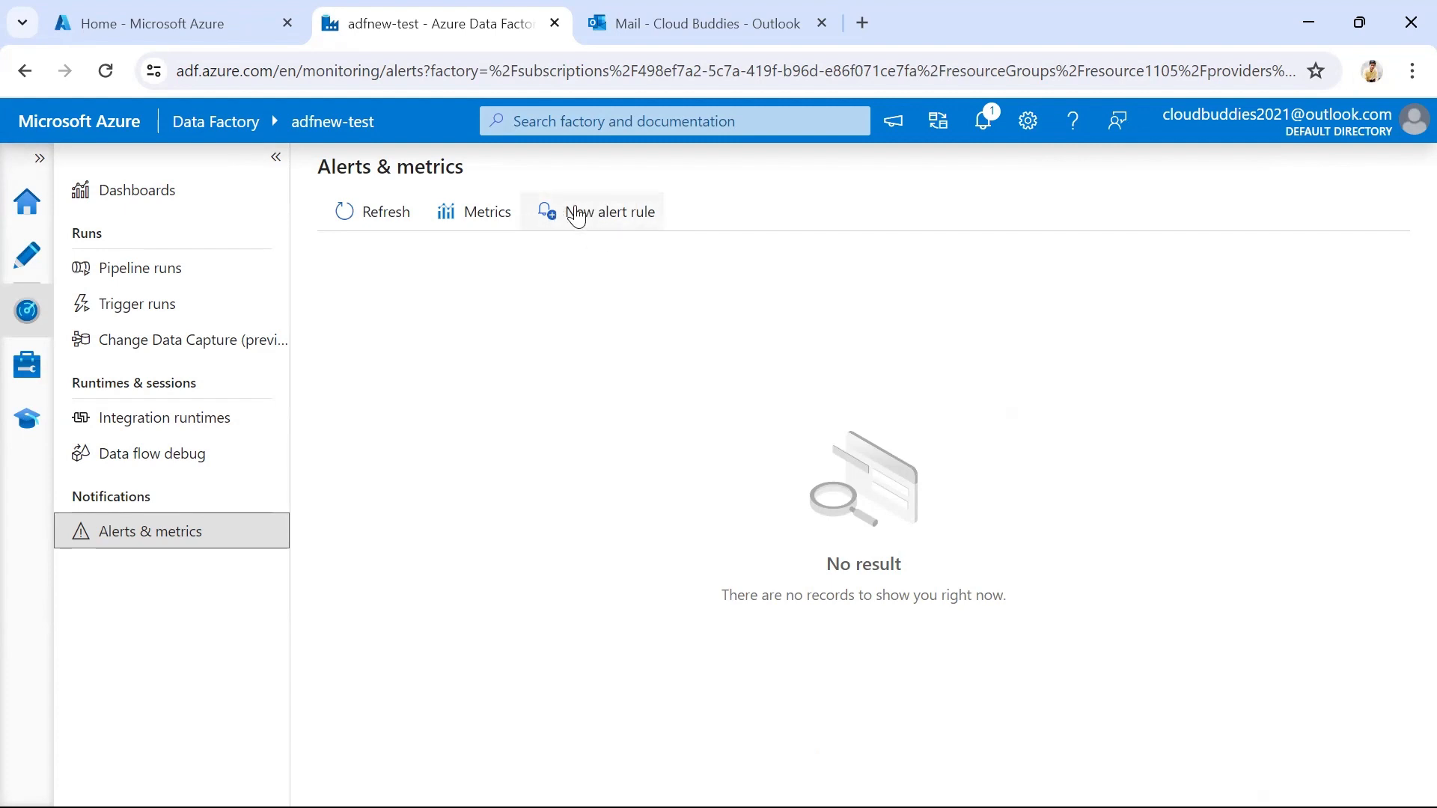
{"action": "left_click", "coordinate": [576, 215]}
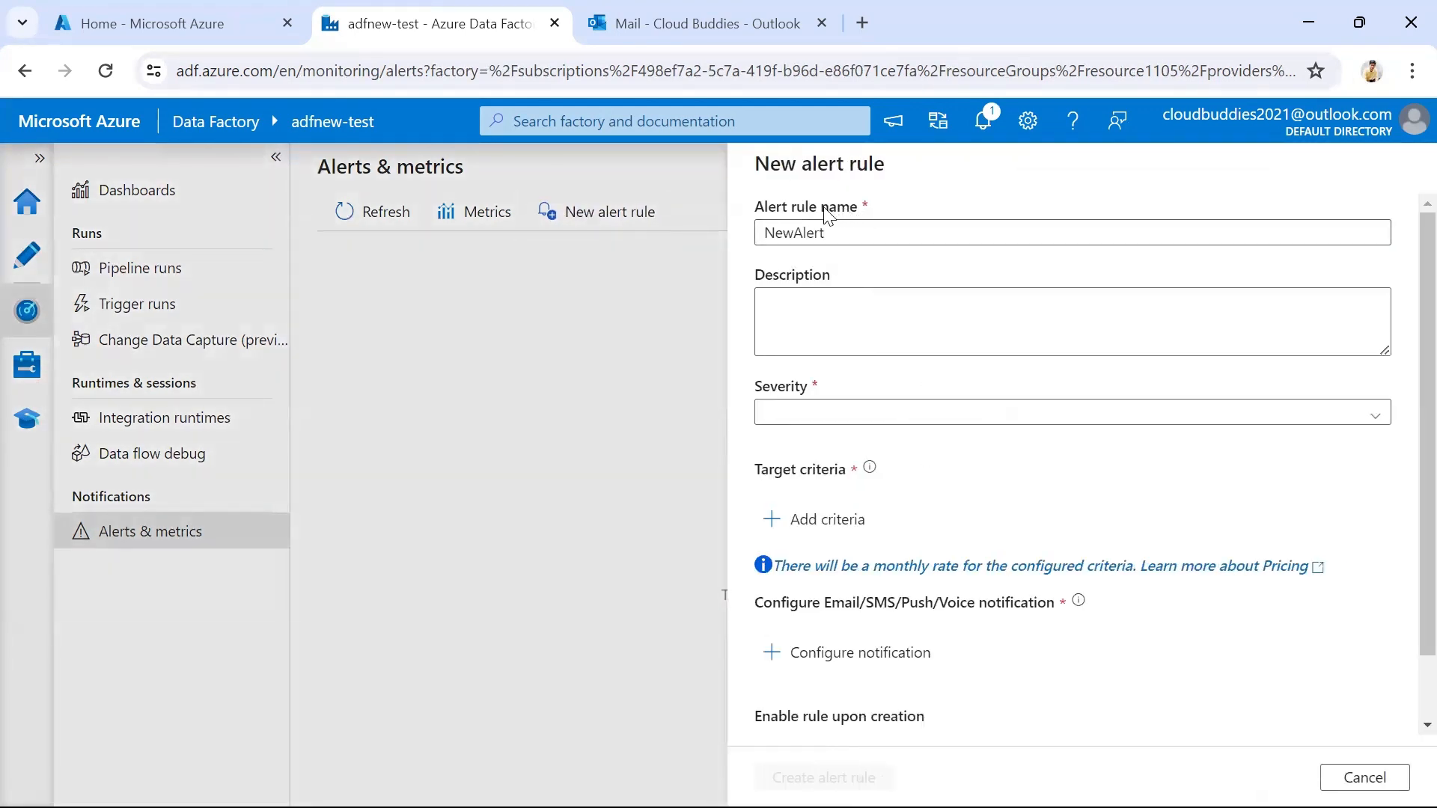
Describe the new alert rule as "Pipeline failures" and set its severity to Sev0
{"action": "left_click_drag", "start_coordinate": [846, 236], "coordinate": [758, 244]}
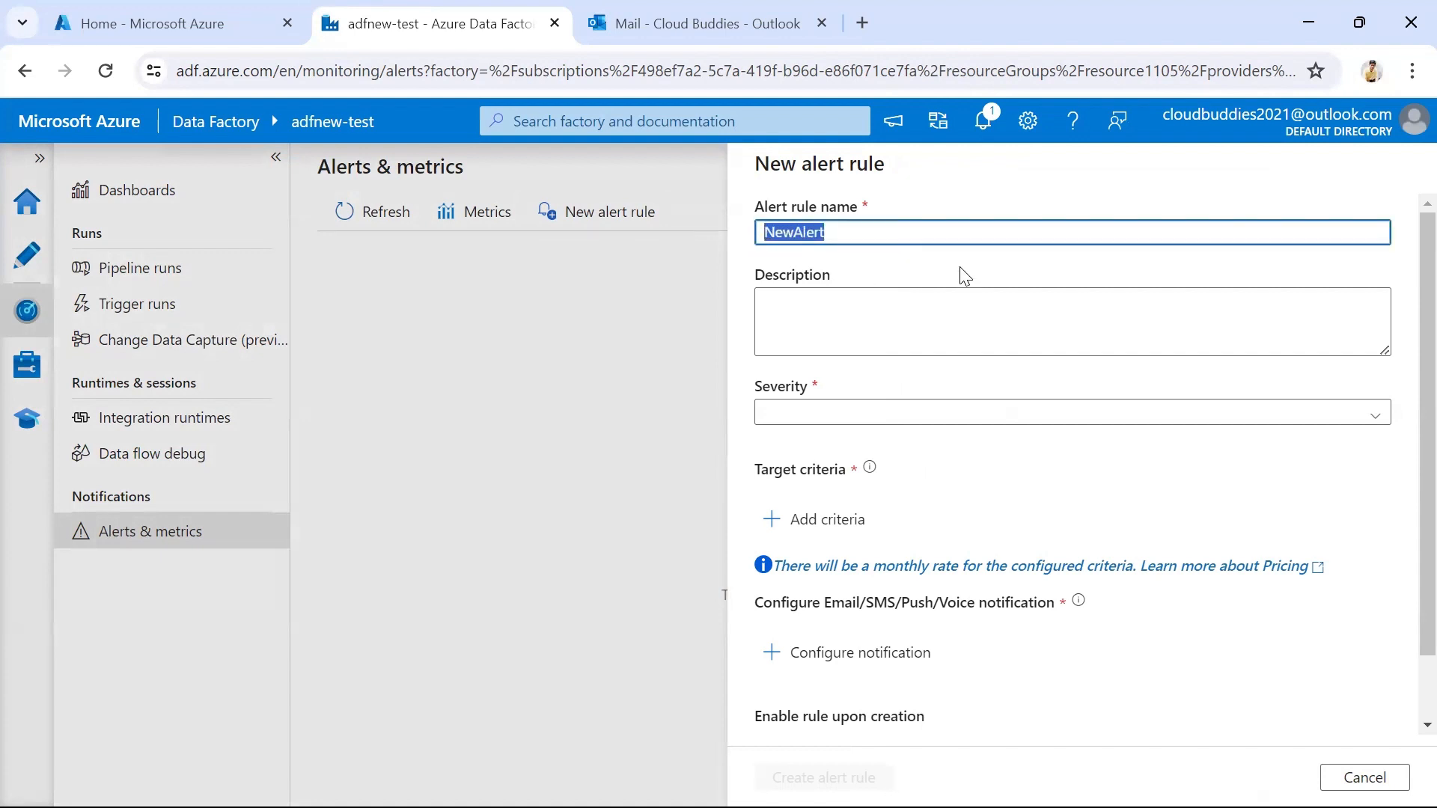
{"action": "left_click", "coordinate": [943, 298]}
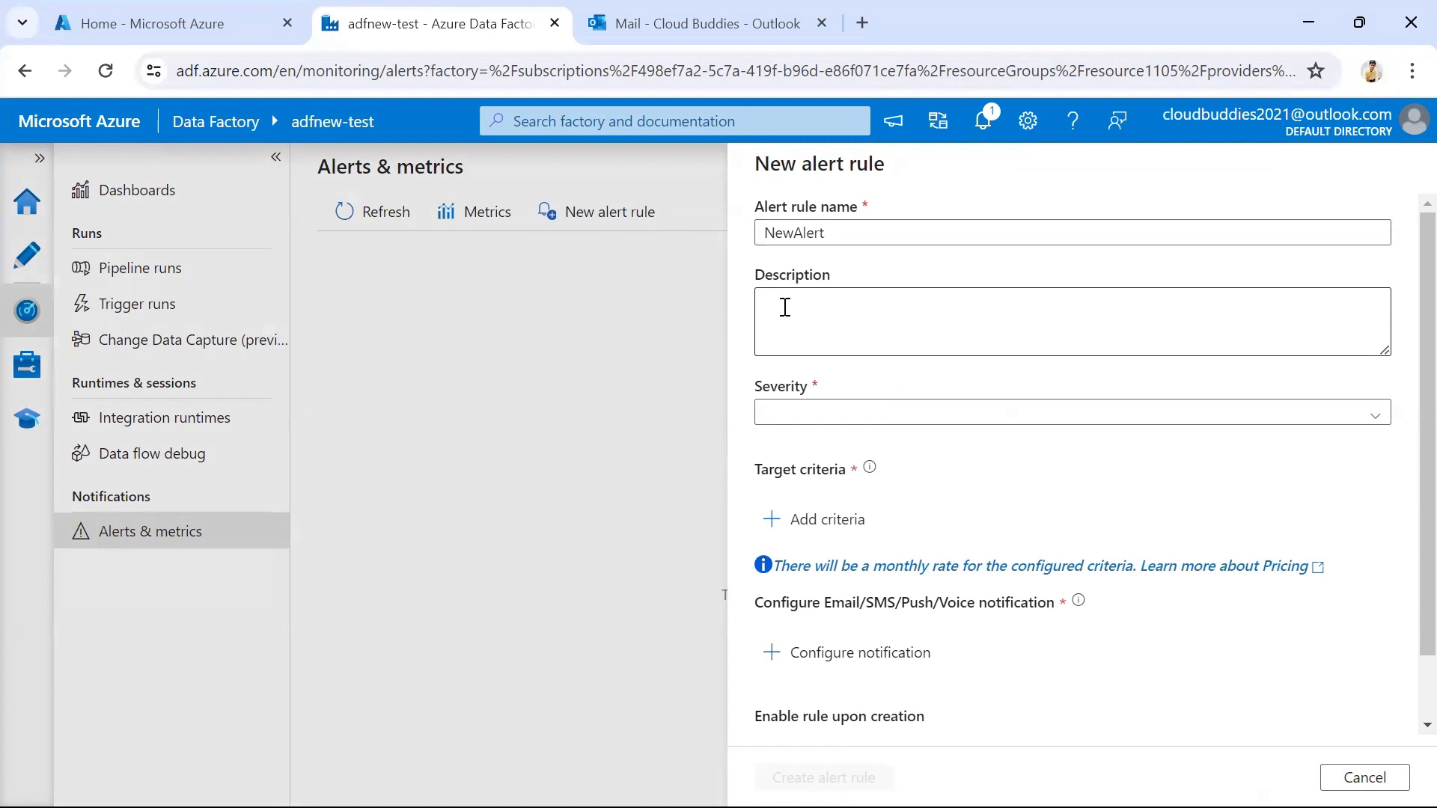
{"action": "left_click", "coordinate": [876, 325]}
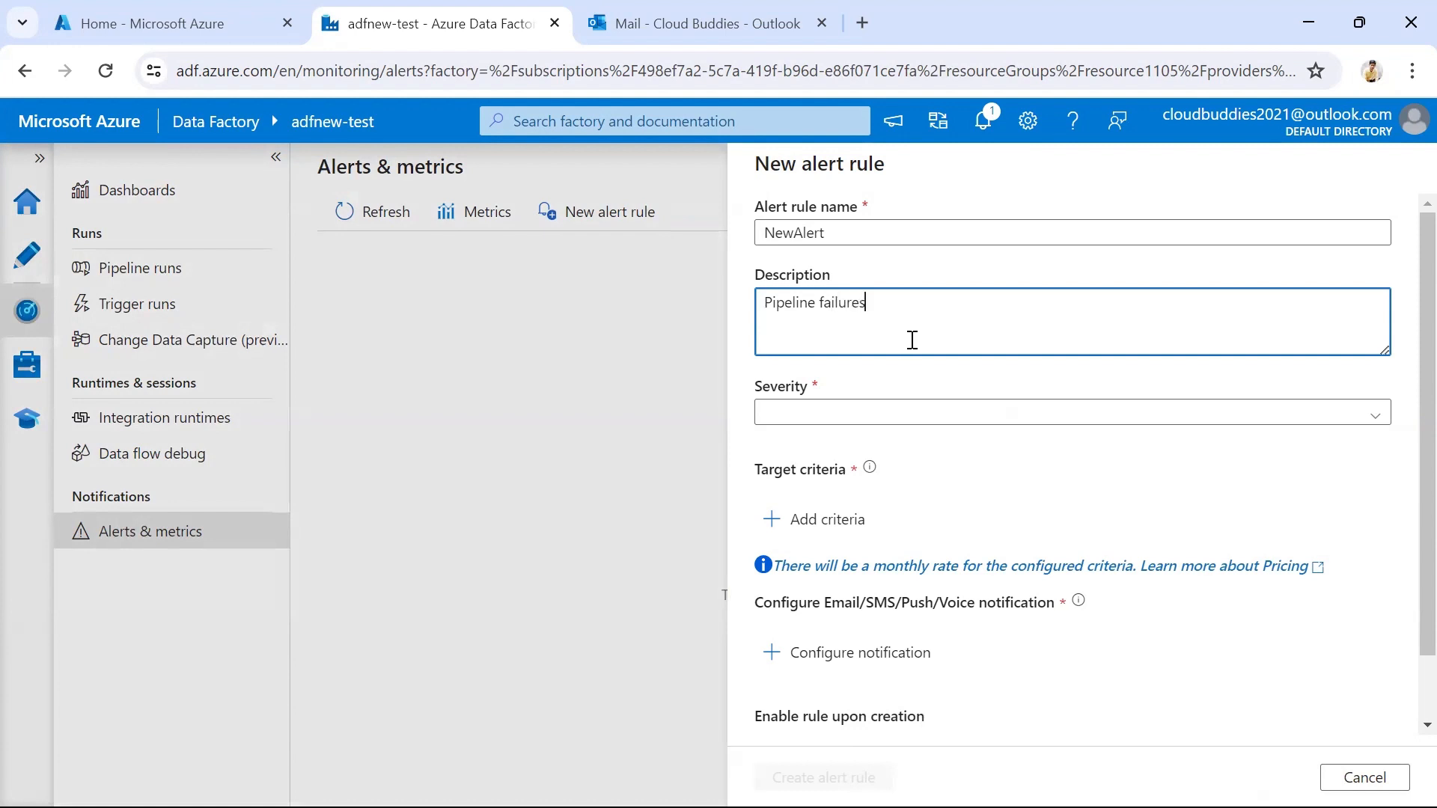
{"action": "left_click", "coordinate": [920, 376]}
{"action": "scroll", "coordinate": [886, 330], "scroll_direction": "down", "scroll_amount": 1}
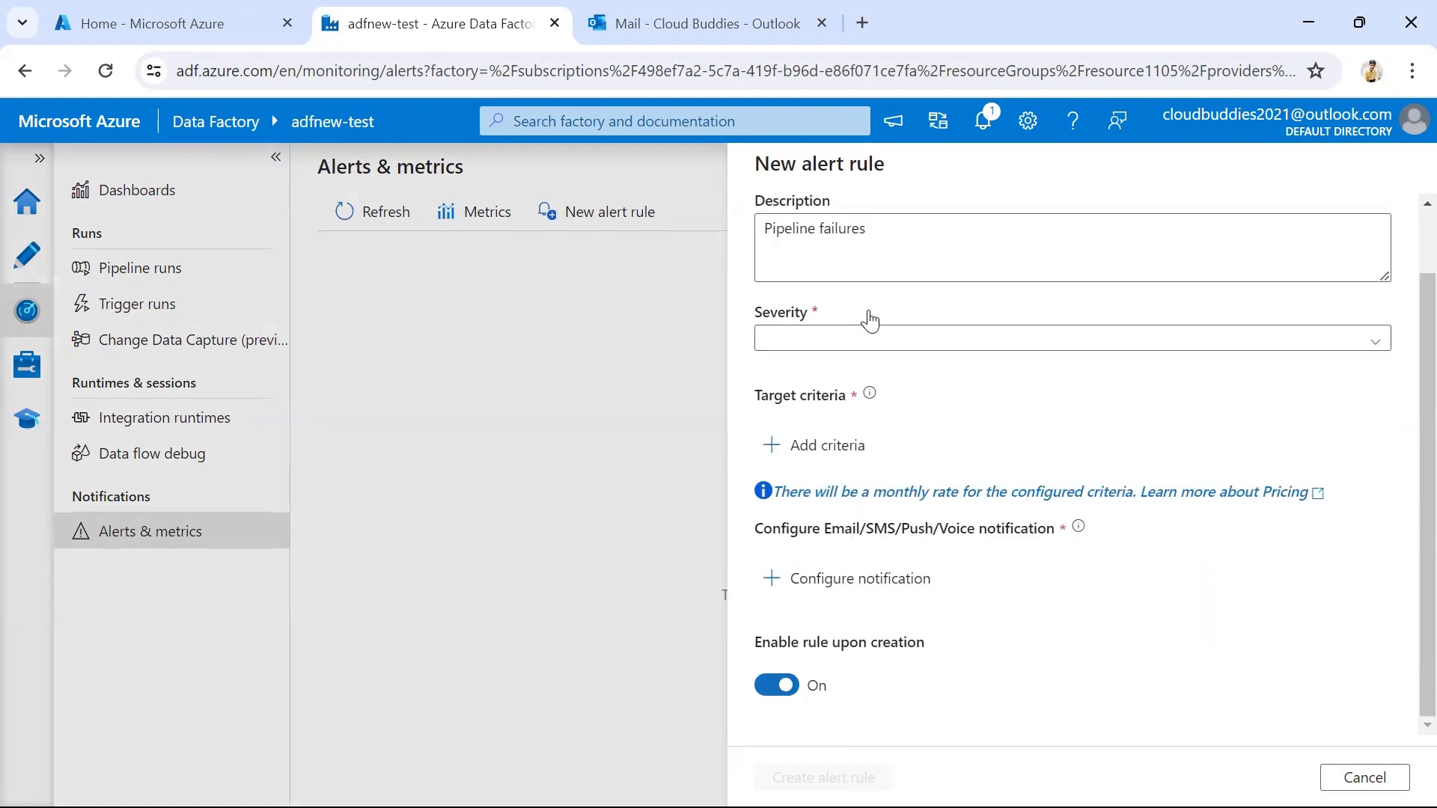
{"action": "left_click", "coordinate": [862, 346]}
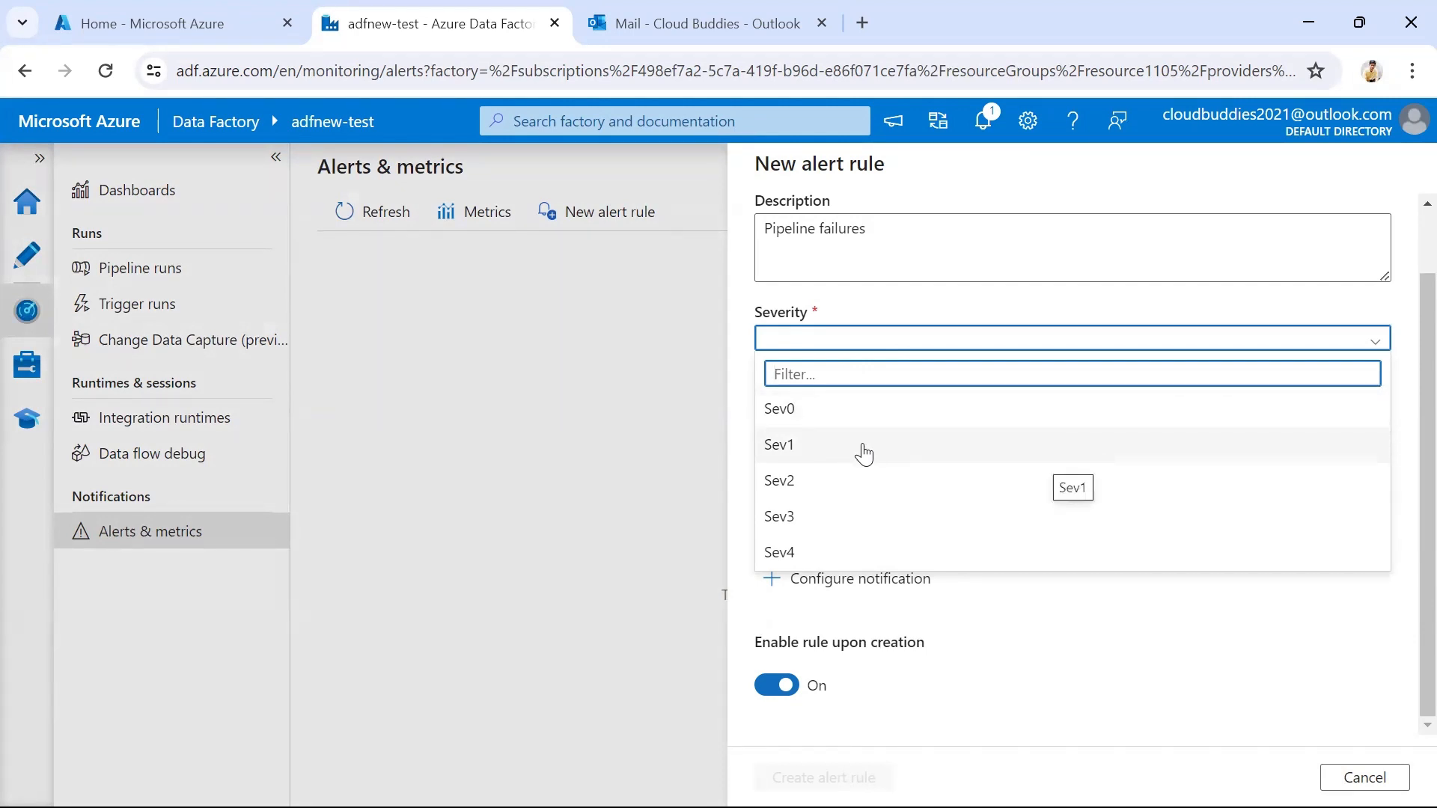
{"action": "left_click", "coordinate": [832, 420]}
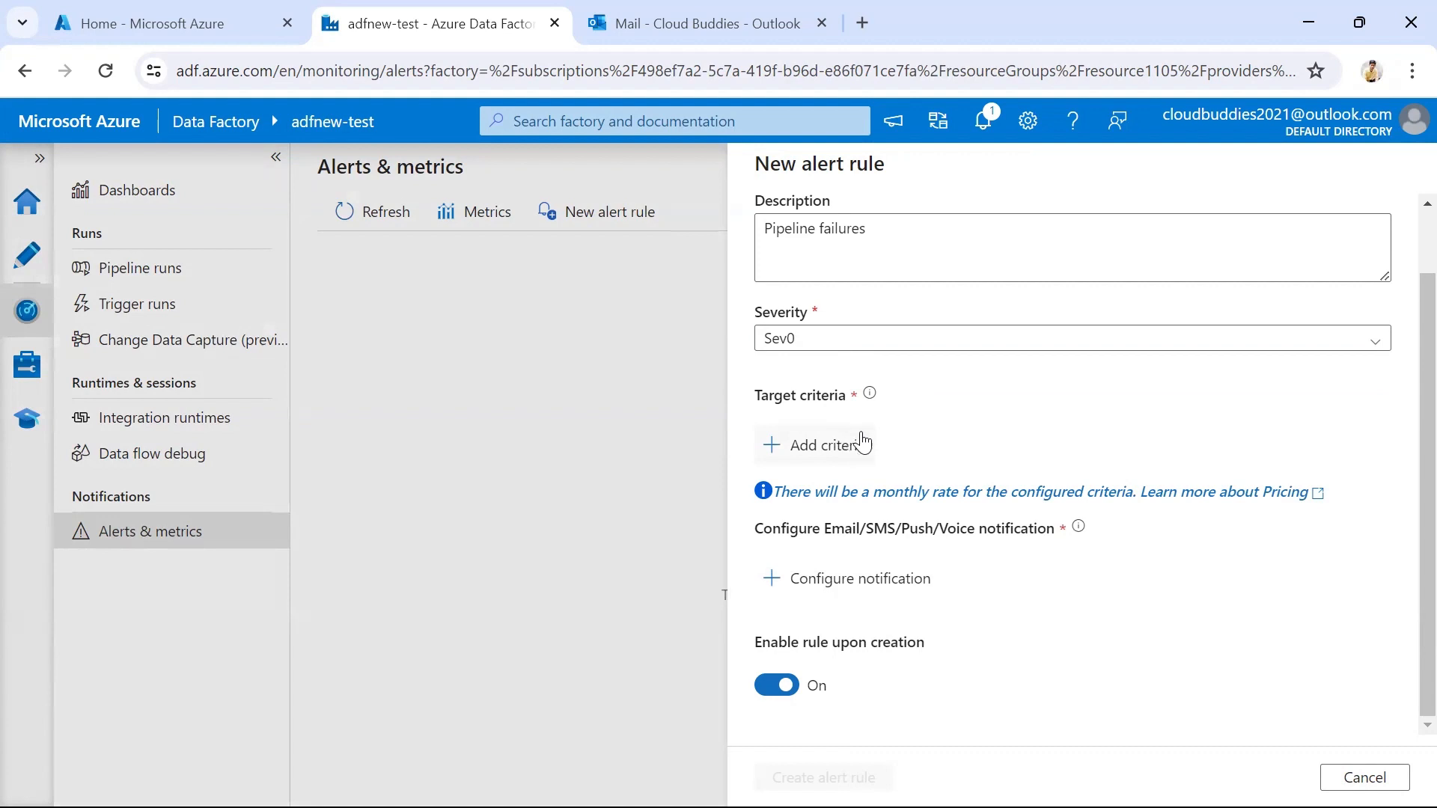
Choose "Failed pipeline runs metrics" as the target criterion of the alert rule and continue to its alert logic
{"action": "left_click", "coordinate": [801, 451]}
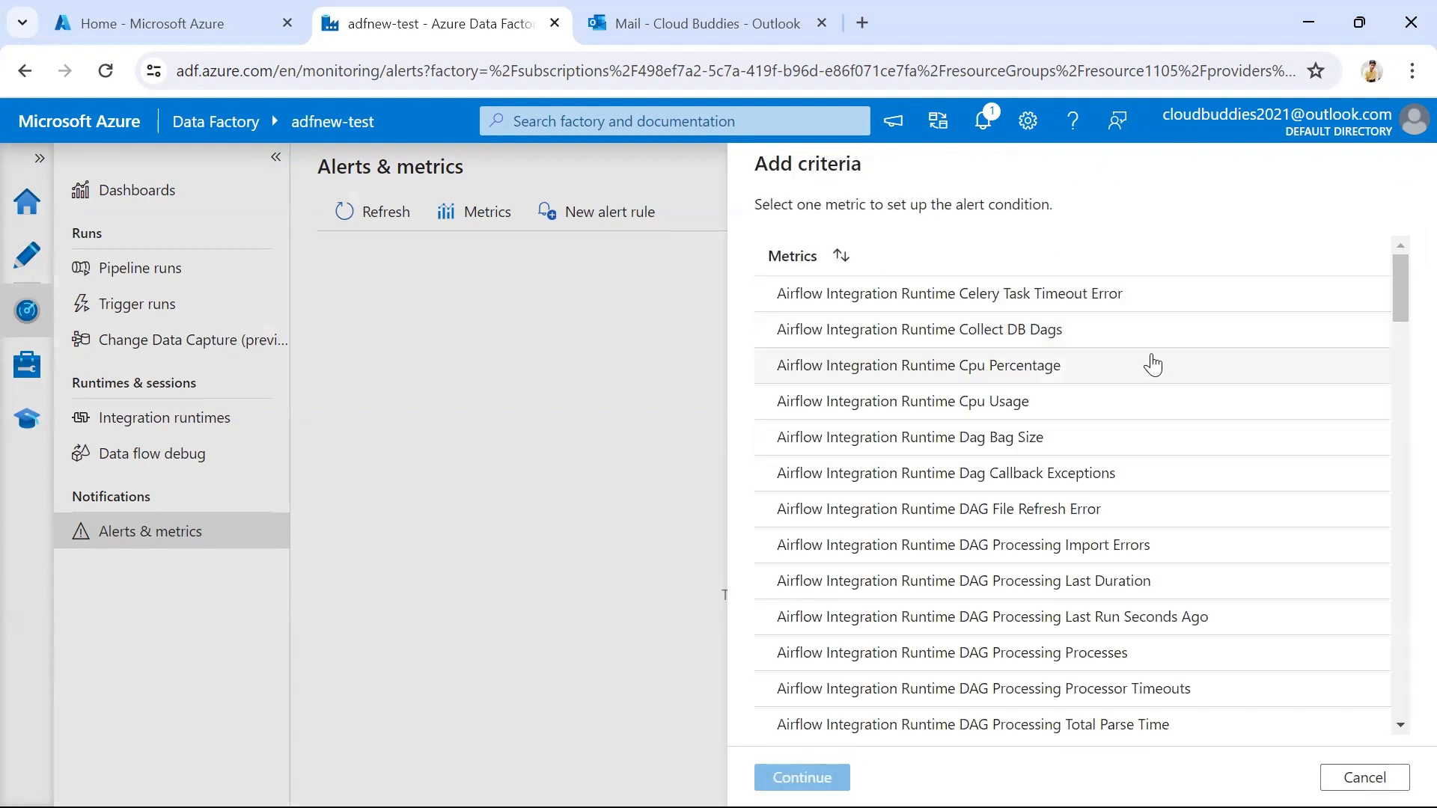
{"action": "scroll", "coordinate": [1164, 367], "scroll_direction": "down", "scroll_amount": 2}
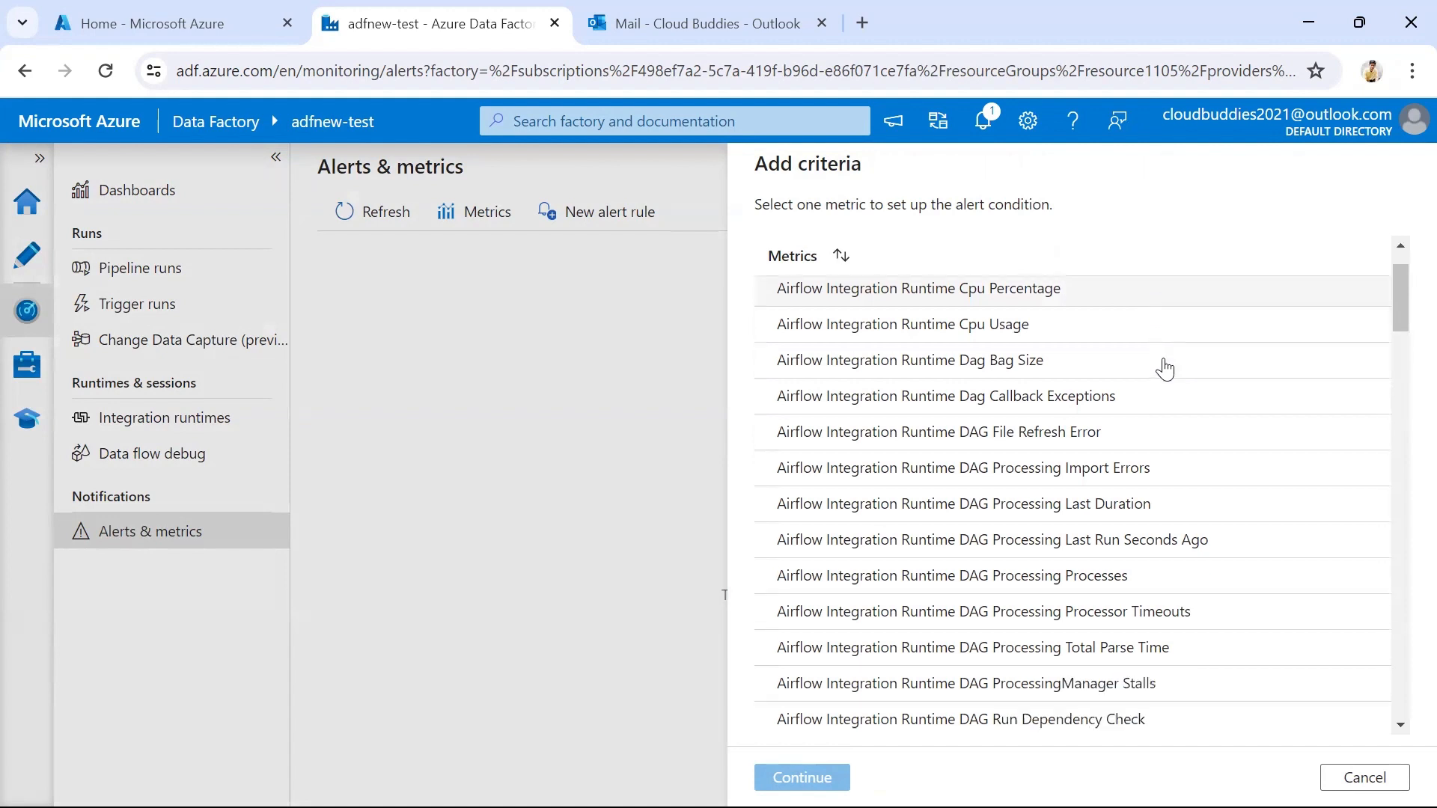
{"action": "scroll", "coordinate": [1084, 367], "scroll_direction": "down", "scroll_amount": 10}
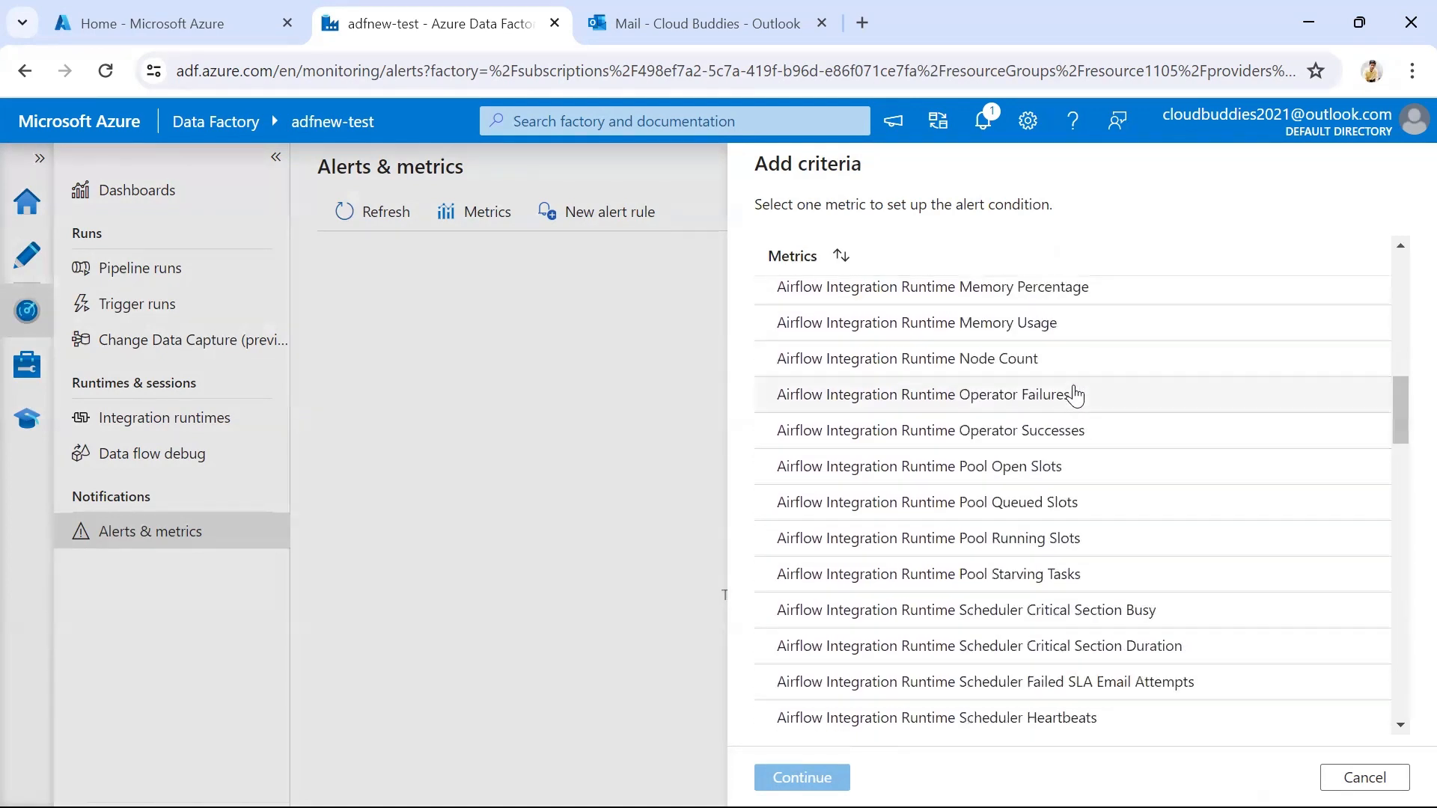
{"action": "scroll", "coordinate": [1075, 392], "scroll_direction": "down", "scroll_amount": 5}
{"action": "scroll", "coordinate": [1011, 393], "scroll_direction": "down", "scroll_amount": 9}
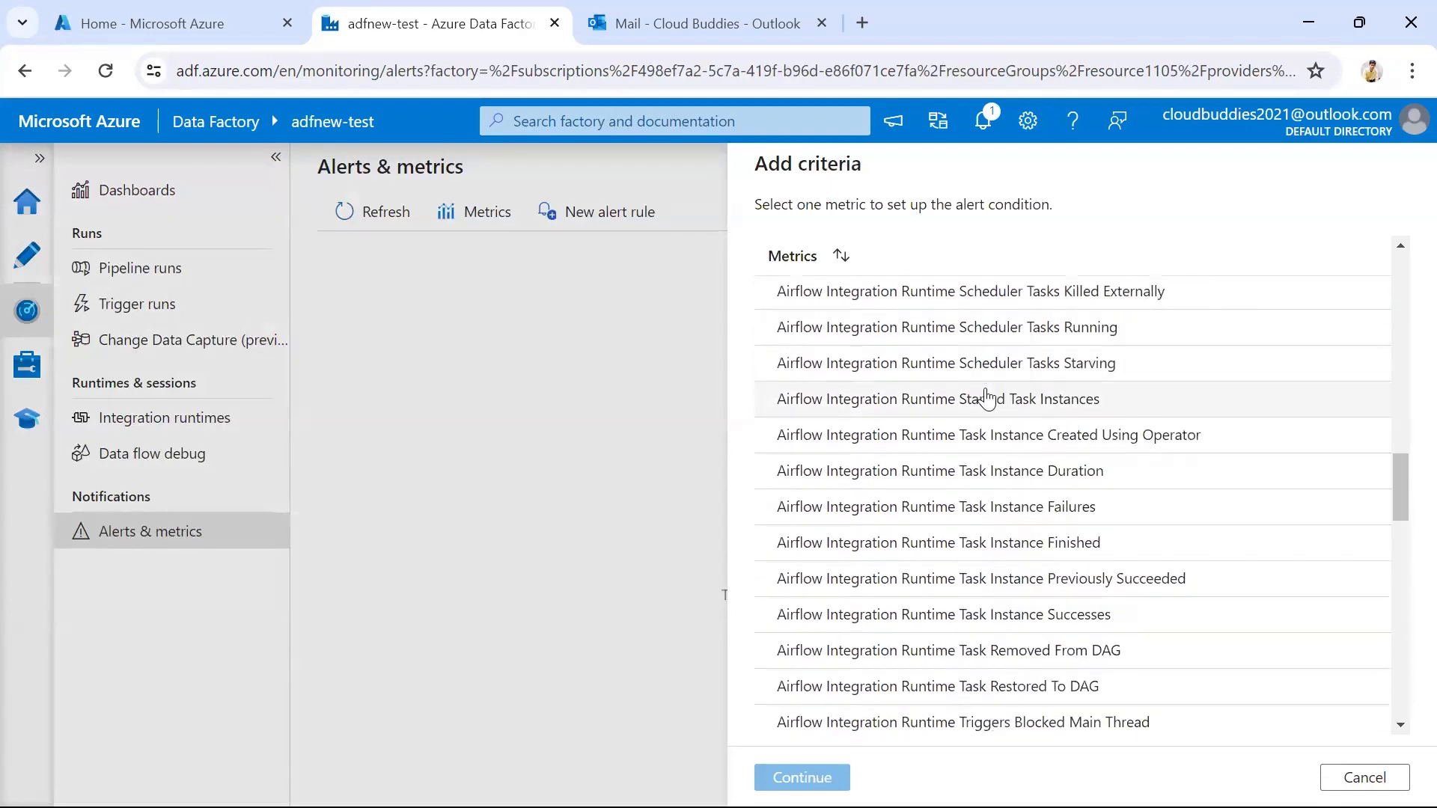
{"action": "scroll", "coordinate": [1006, 383], "scroll_direction": "down", "scroll_amount": 7}
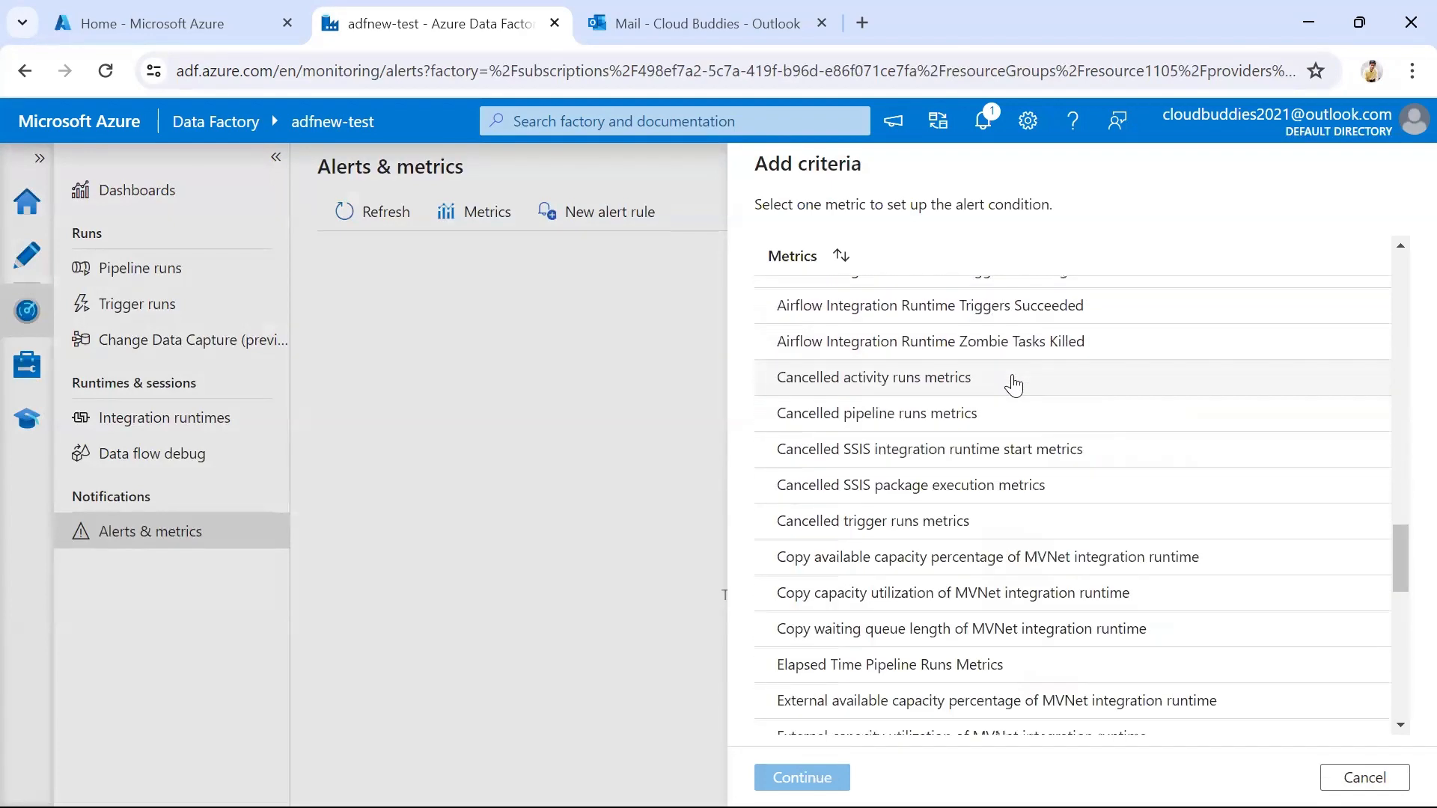
{"action": "scroll", "coordinate": [1021, 385], "scroll_direction": "down", "scroll_amount": 2}
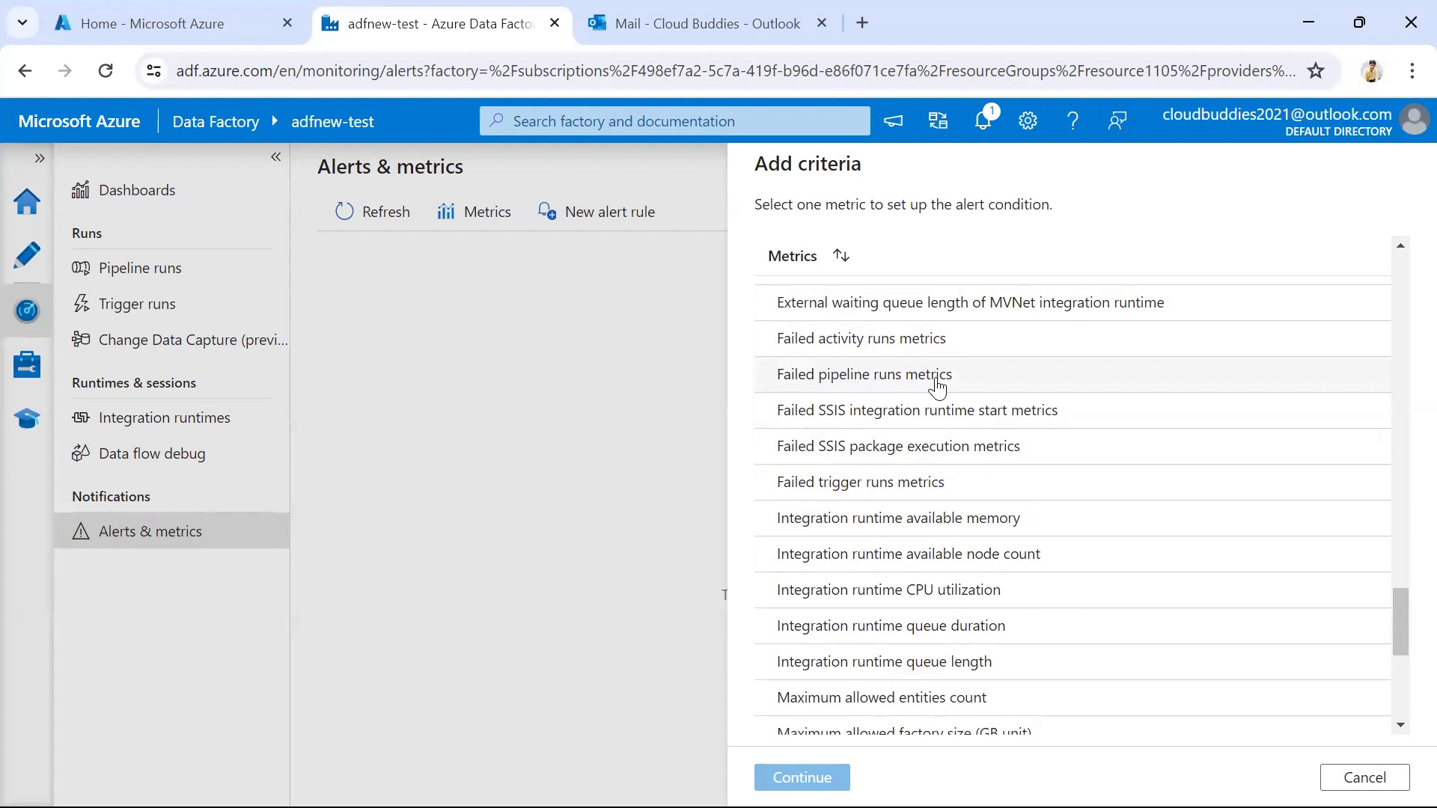
{"action": "left_click", "coordinate": [936, 383]}
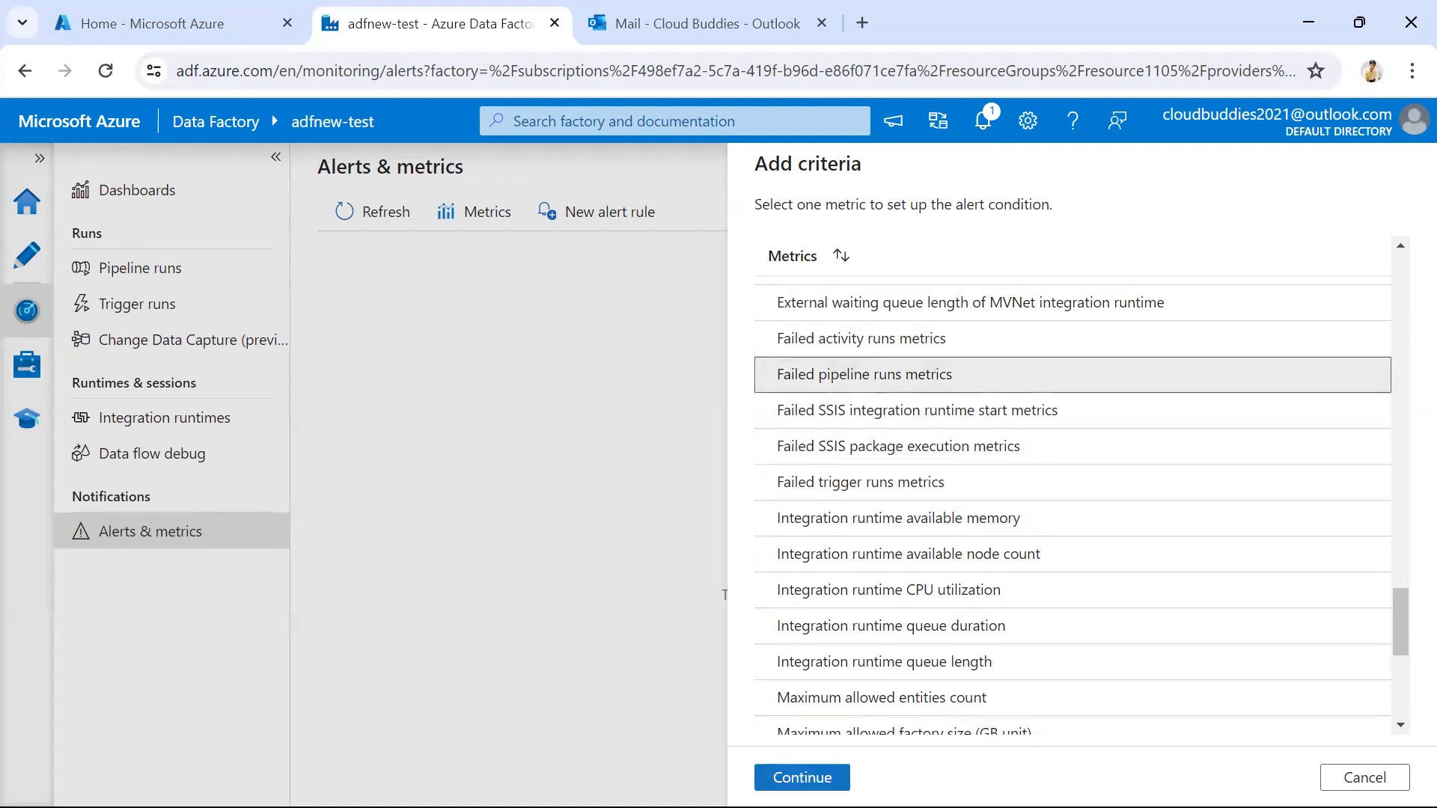
{"action": "left_click", "coordinate": [801, 778]}
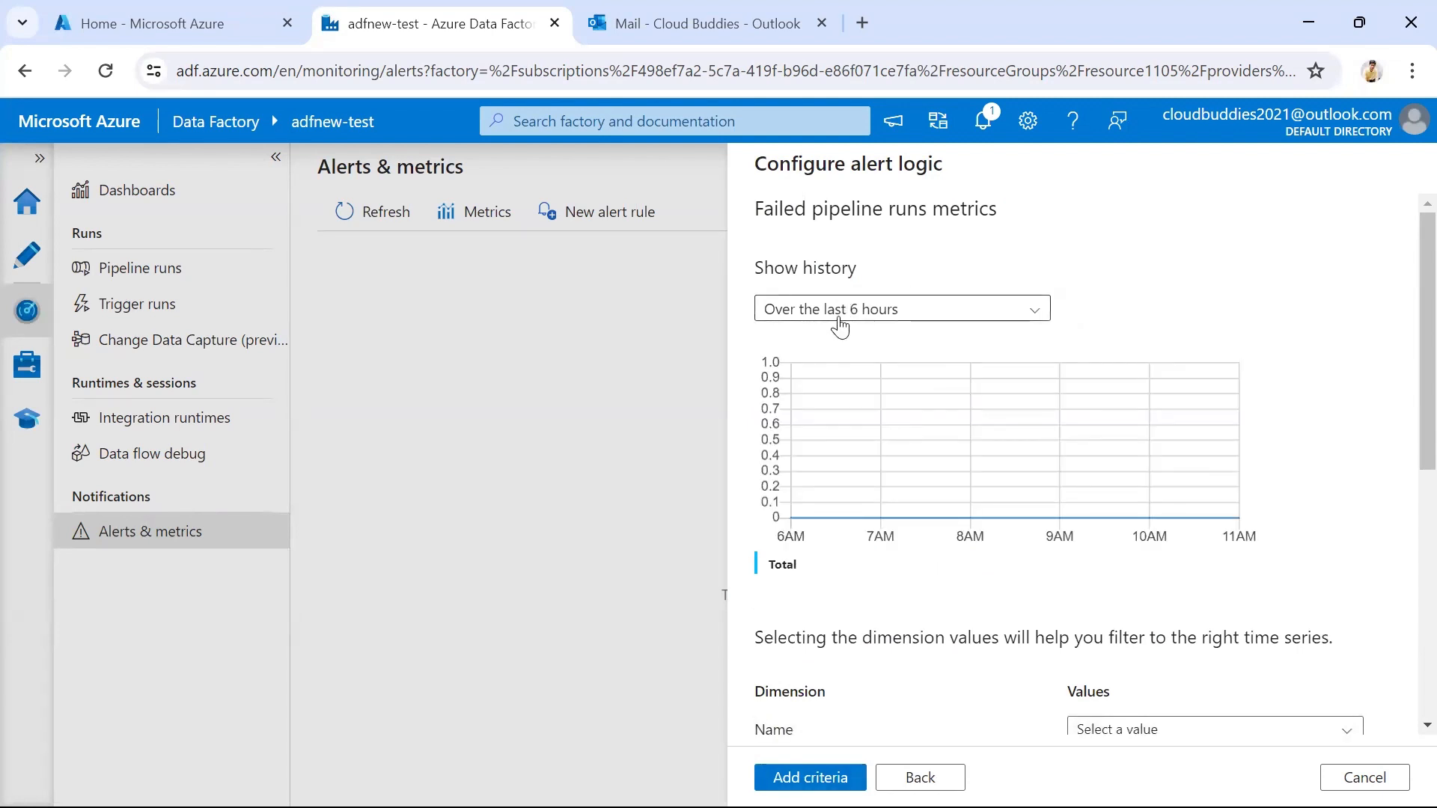
Filter the metric's dimensions to the name pipeline1 and all failure types: UserError, SystemError and BadGateway
{"action": "left_click", "coordinate": [896, 323]}
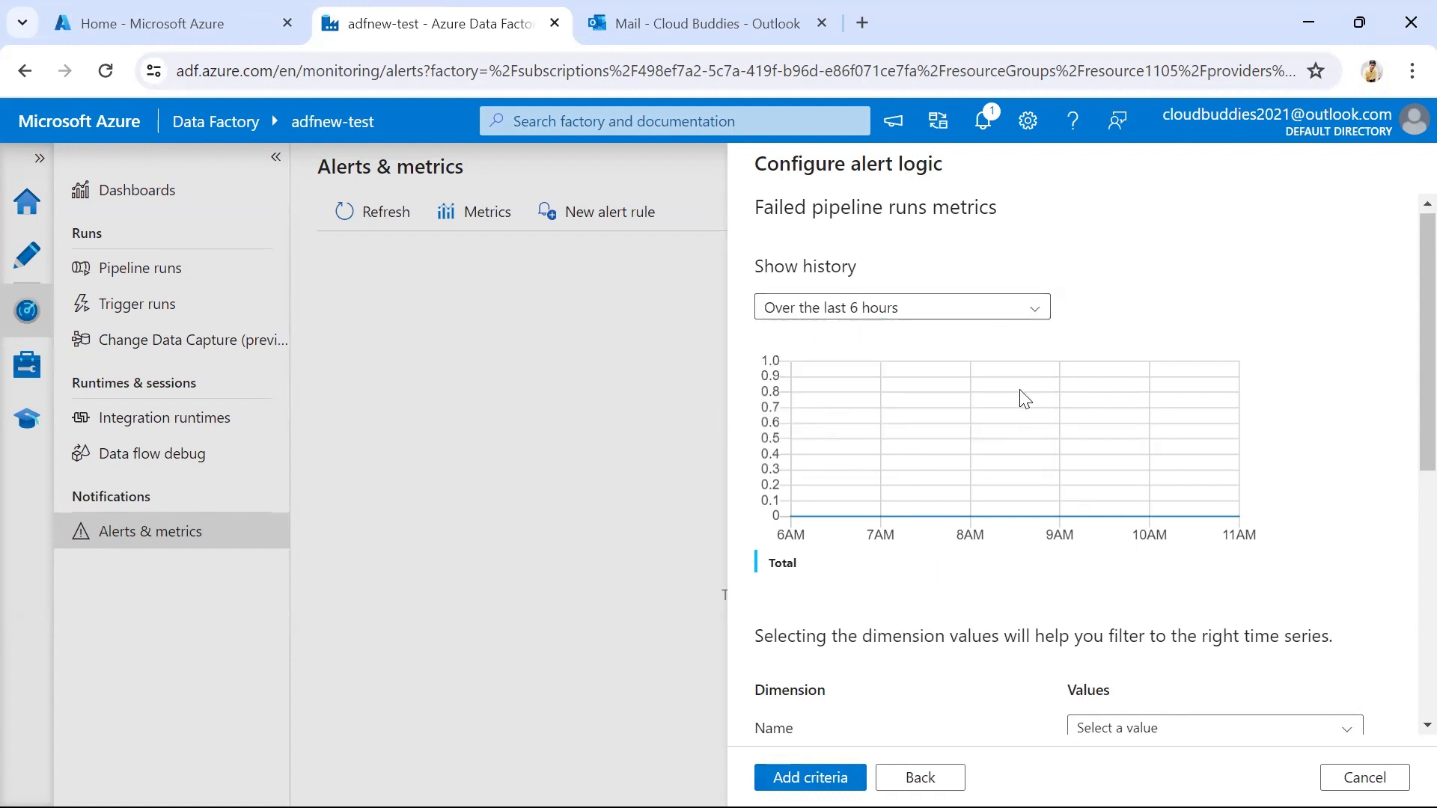
{"action": "scroll", "coordinate": [1010, 413], "scroll_direction": "down", "scroll_amount": 4}
{"action": "scroll", "coordinate": [1009, 413], "scroll_direction": "down", "scroll_amount": 1}
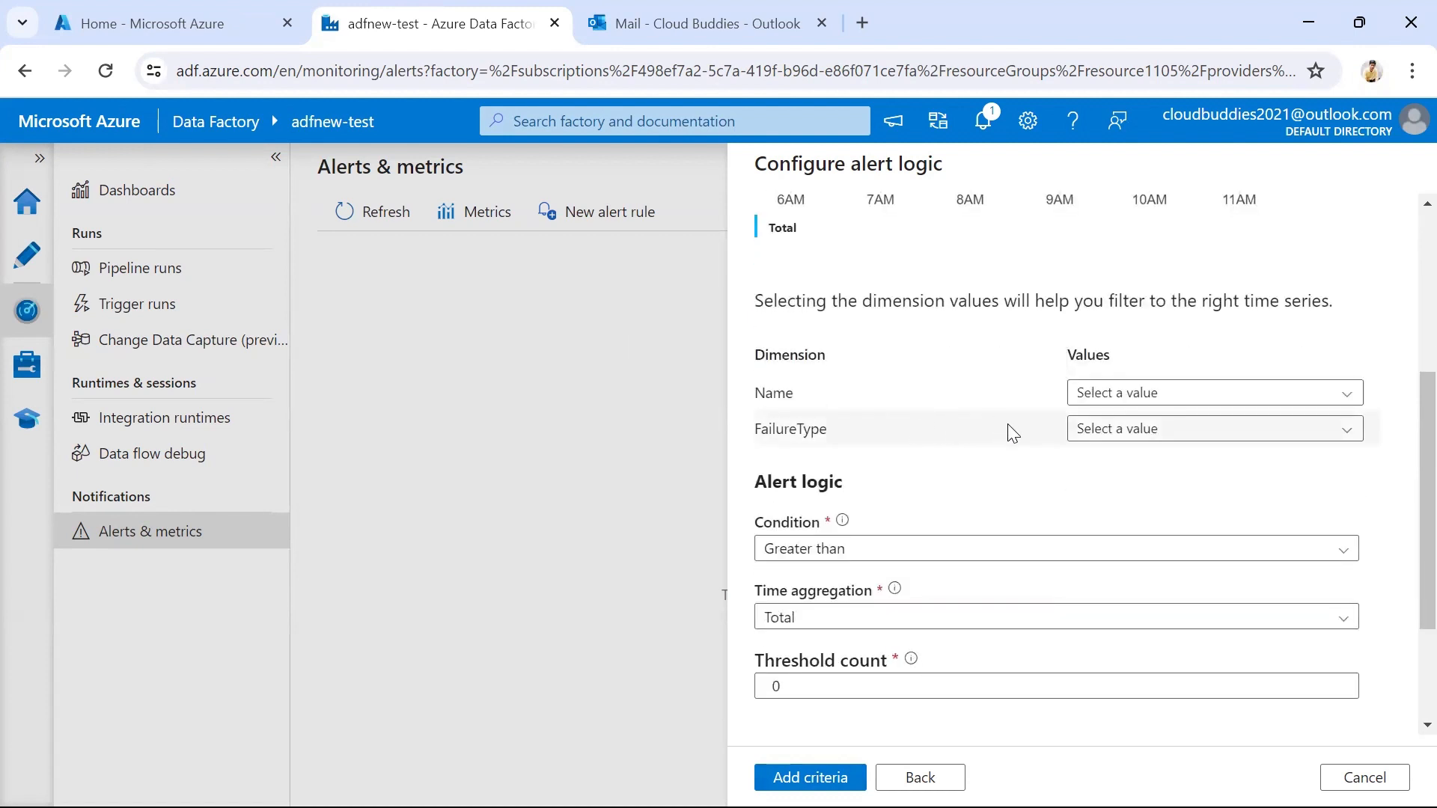
{"action": "left_click", "coordinate": [1243, 393]}
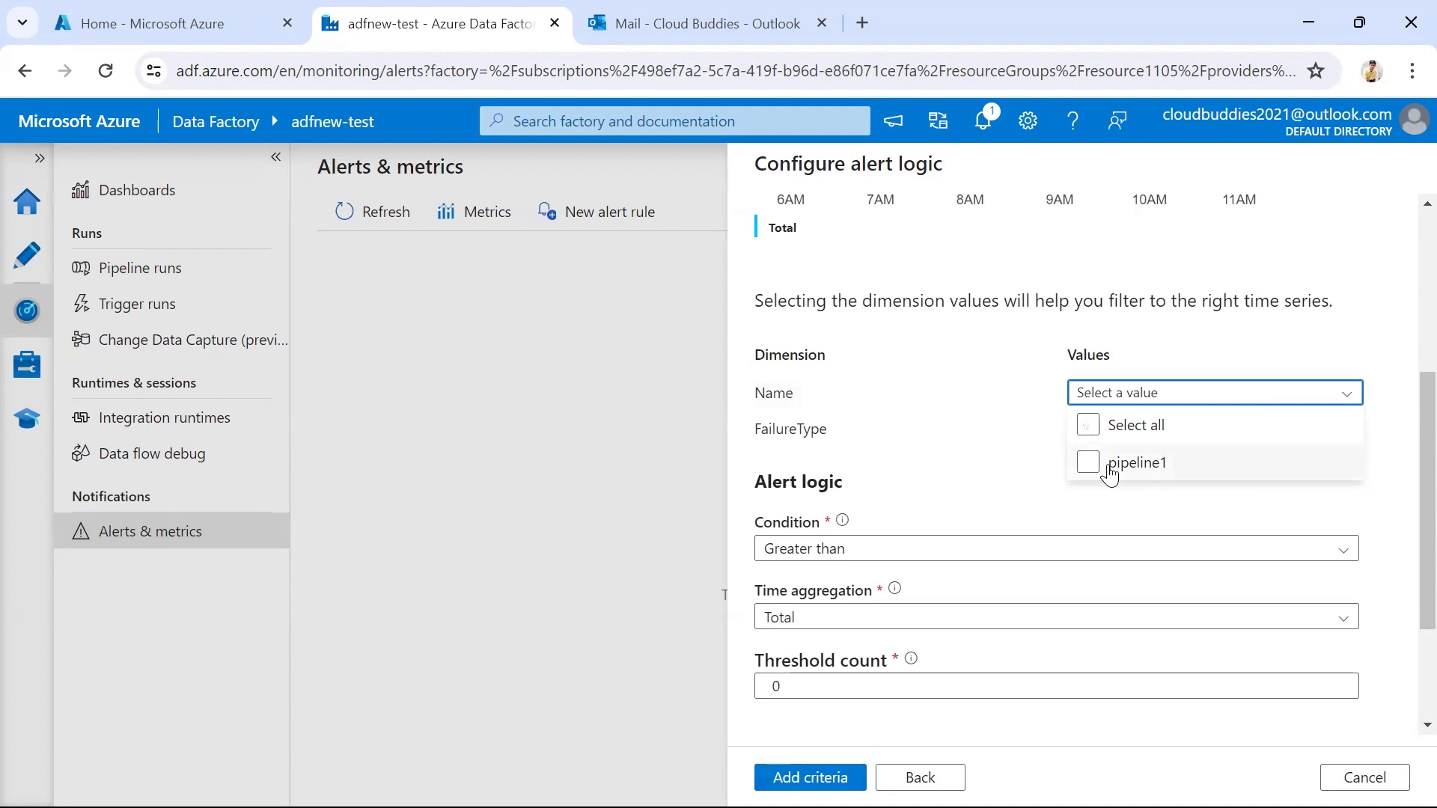
{"action": "left_click", "coordinate": [1087, 427]}
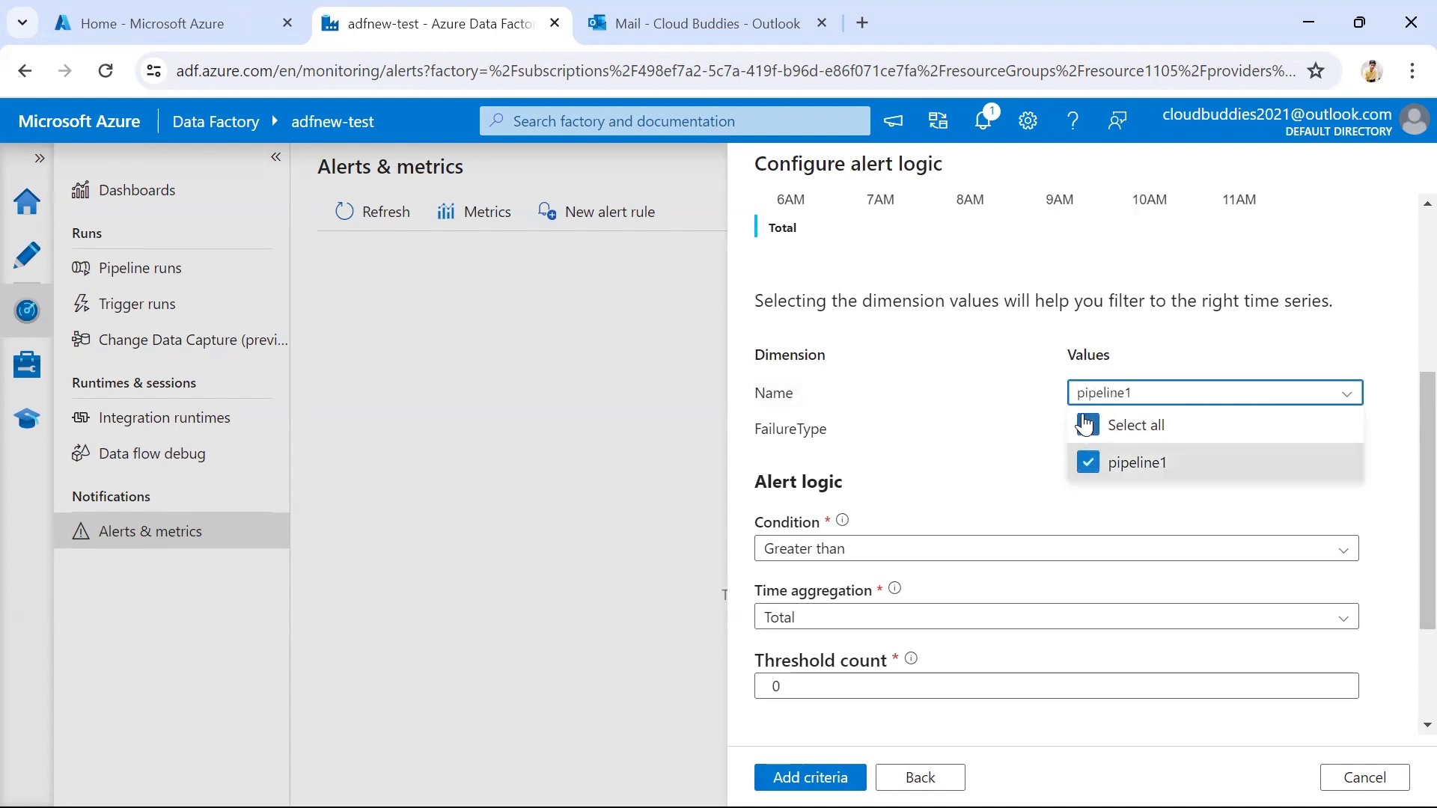
{"action": "left_click", "coordinate": [1098, 337]}
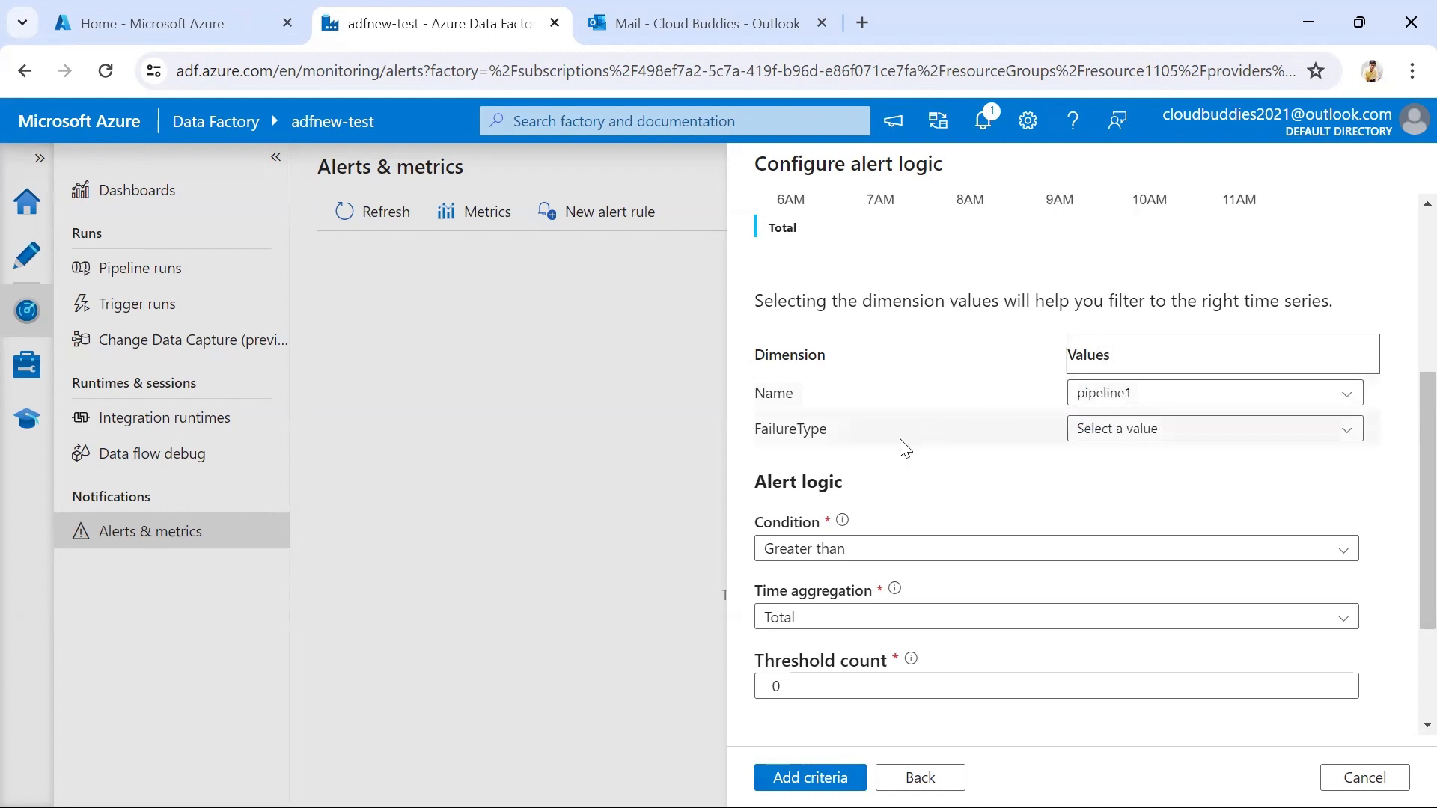
{"action": "left_click", "coordinate": [1159, 437]}
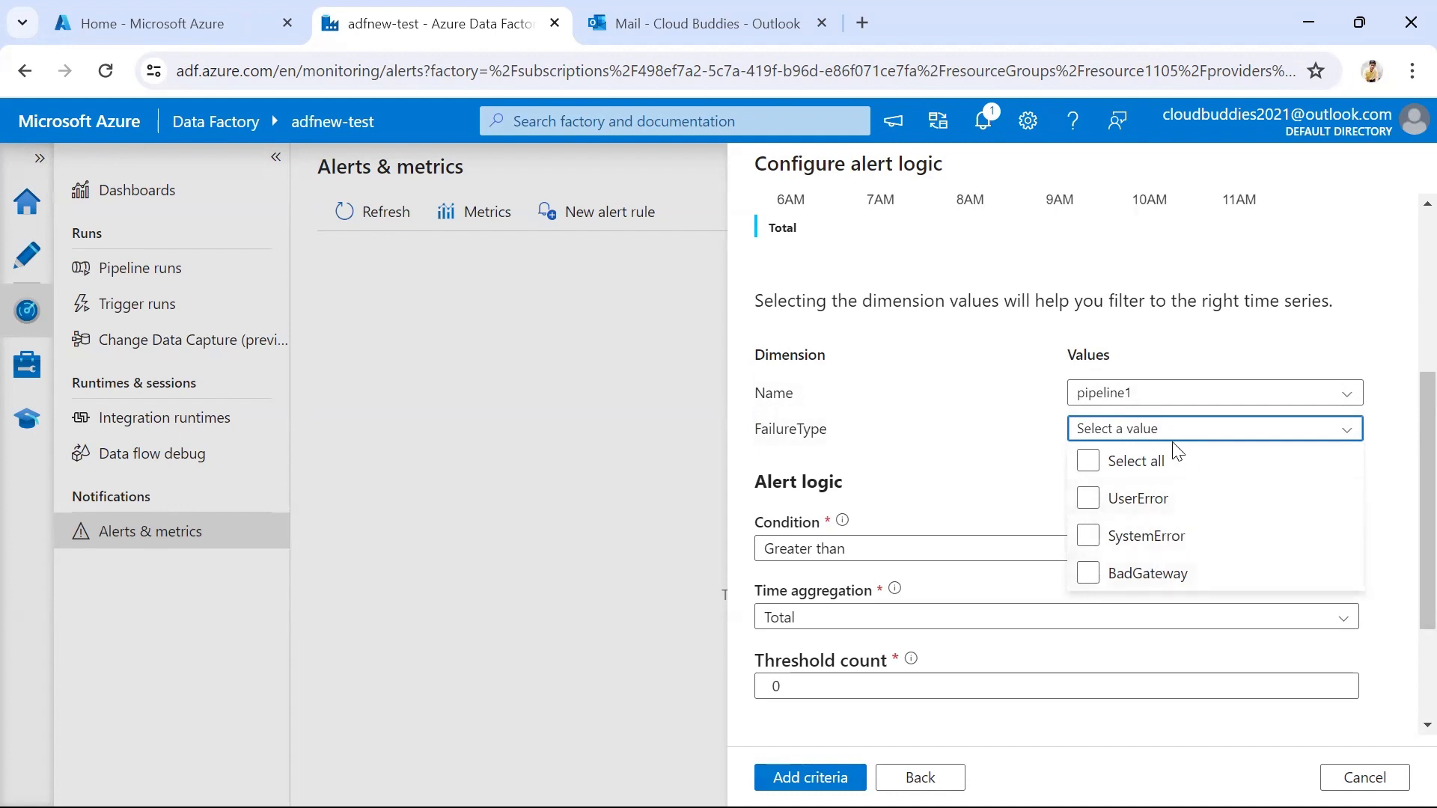
{"action": "left_click", "coordinate": [1090, 464]}
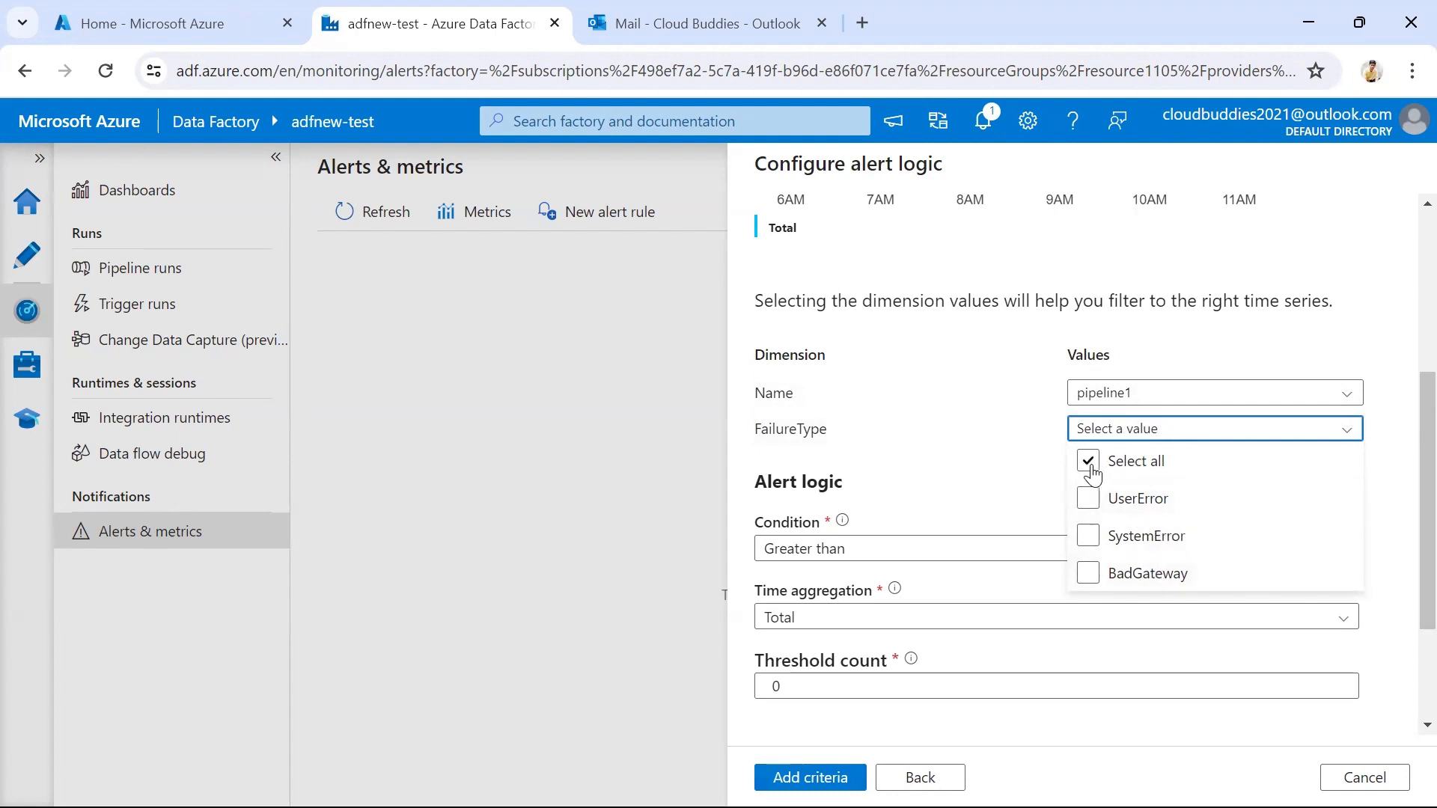
{"action": "left_click", "coordinate": [1036, 472]}
Keep the default alert logic and evaluation settings and add the failed pipeline runs criterion to the alert rule
{"action": "scroll", "coordinate": [1010, 449], "scroll_direction": "down", "scroll_amount": 2}
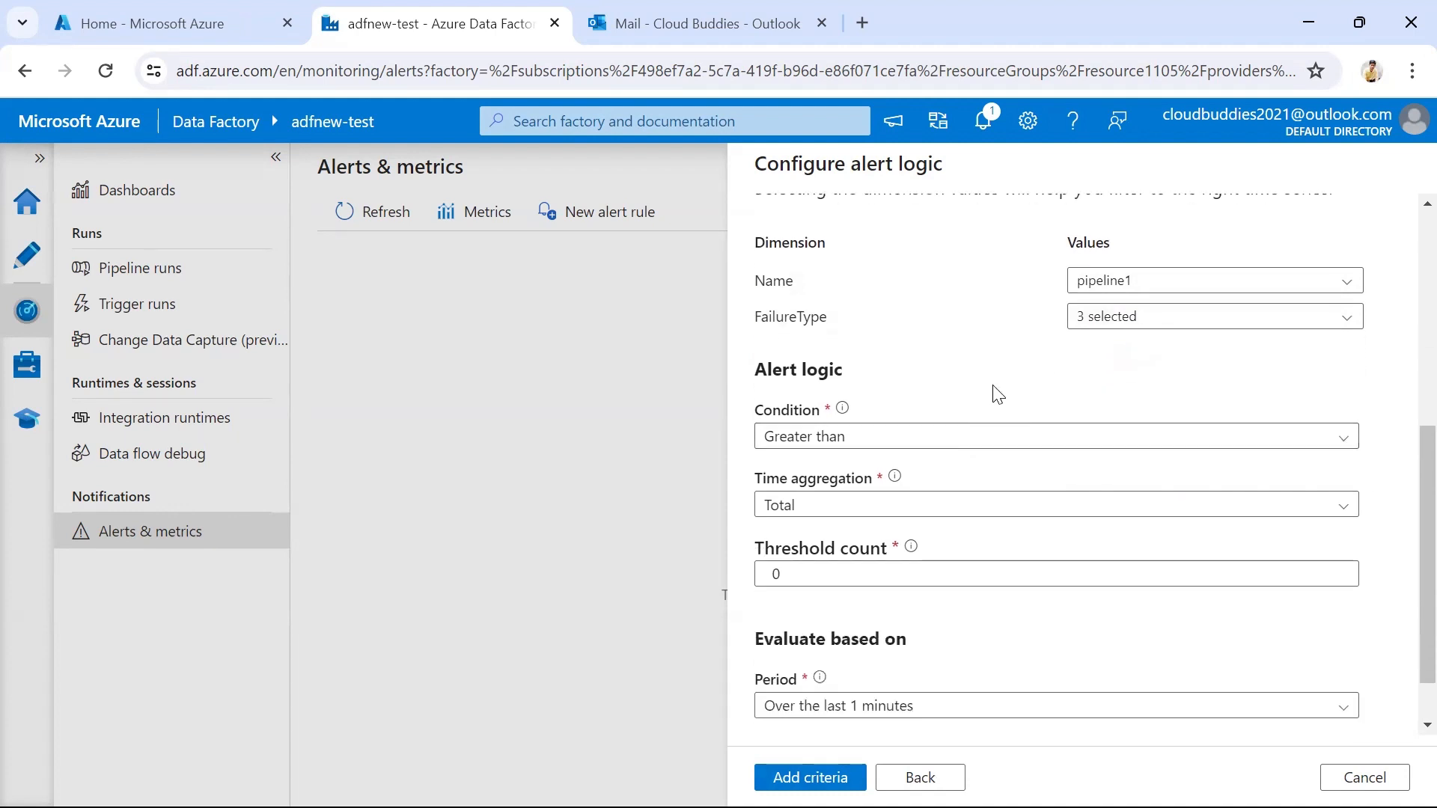
{"action": "scroll", "coordinate": [958, 385], "scroll_direction": "down", "scroll_amount": 1}
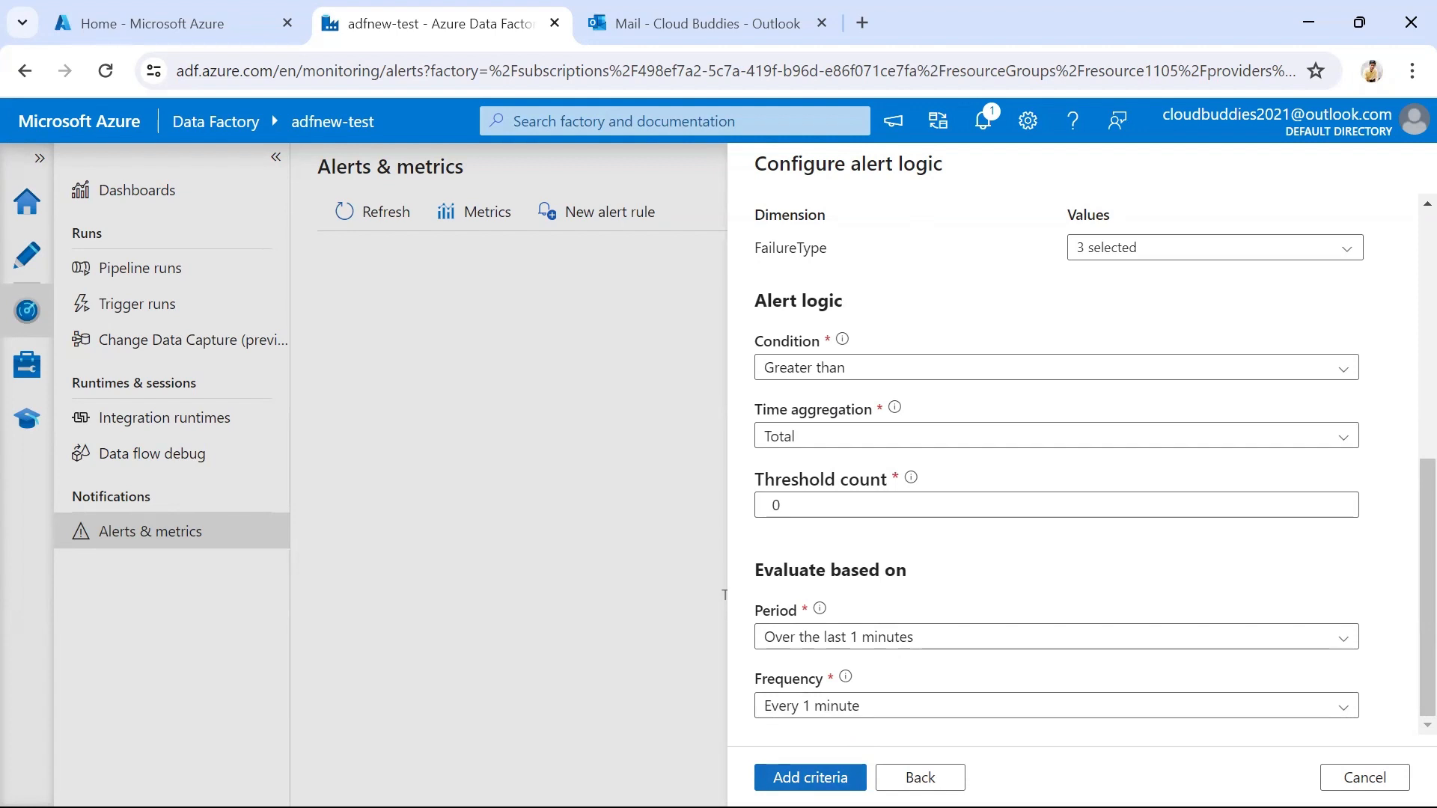
{"action": "left_click", "coordinate": [810, 777]}
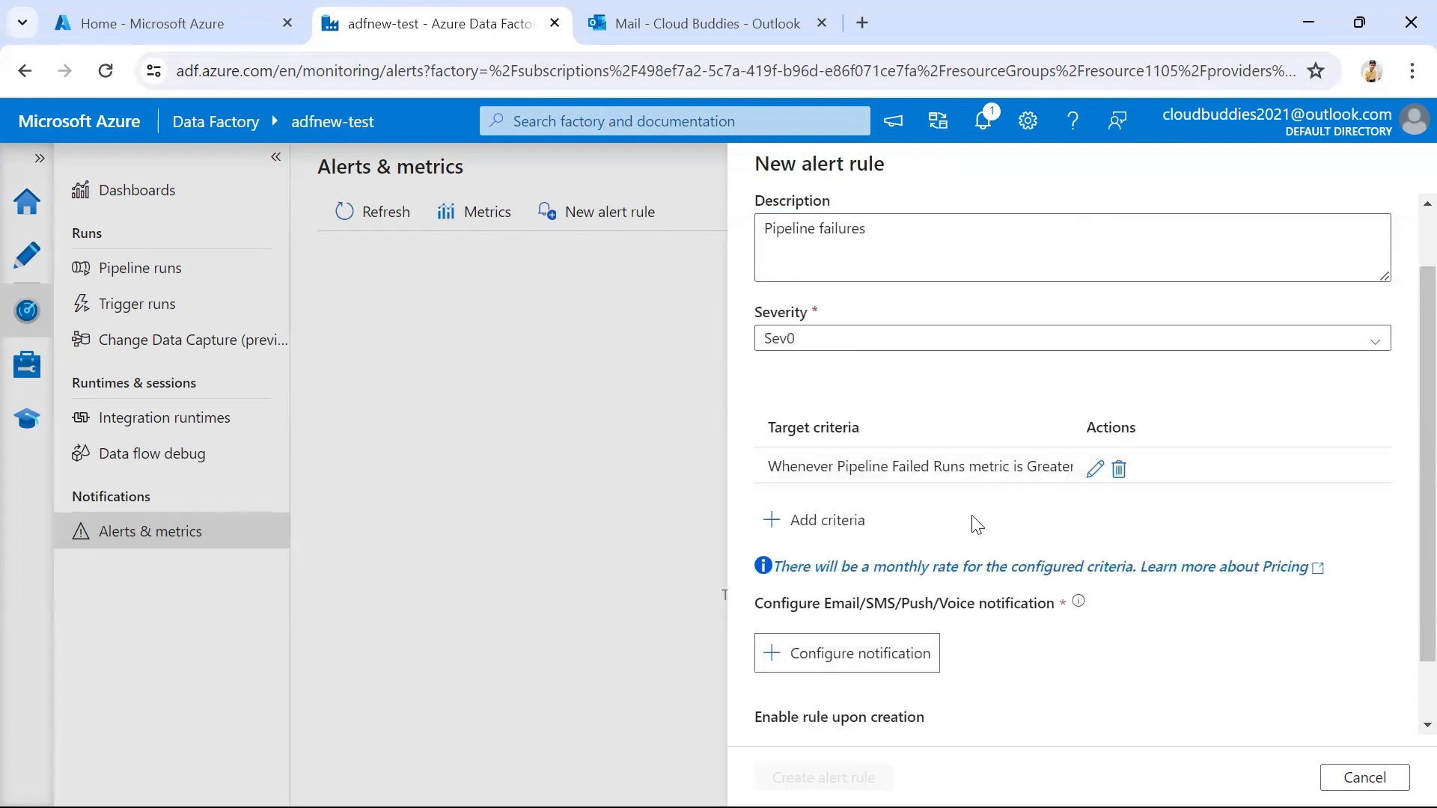
{"action": "scroll", "coordinate": [976, 523], "scroll_direction": "down", "scroll_amount": 1}
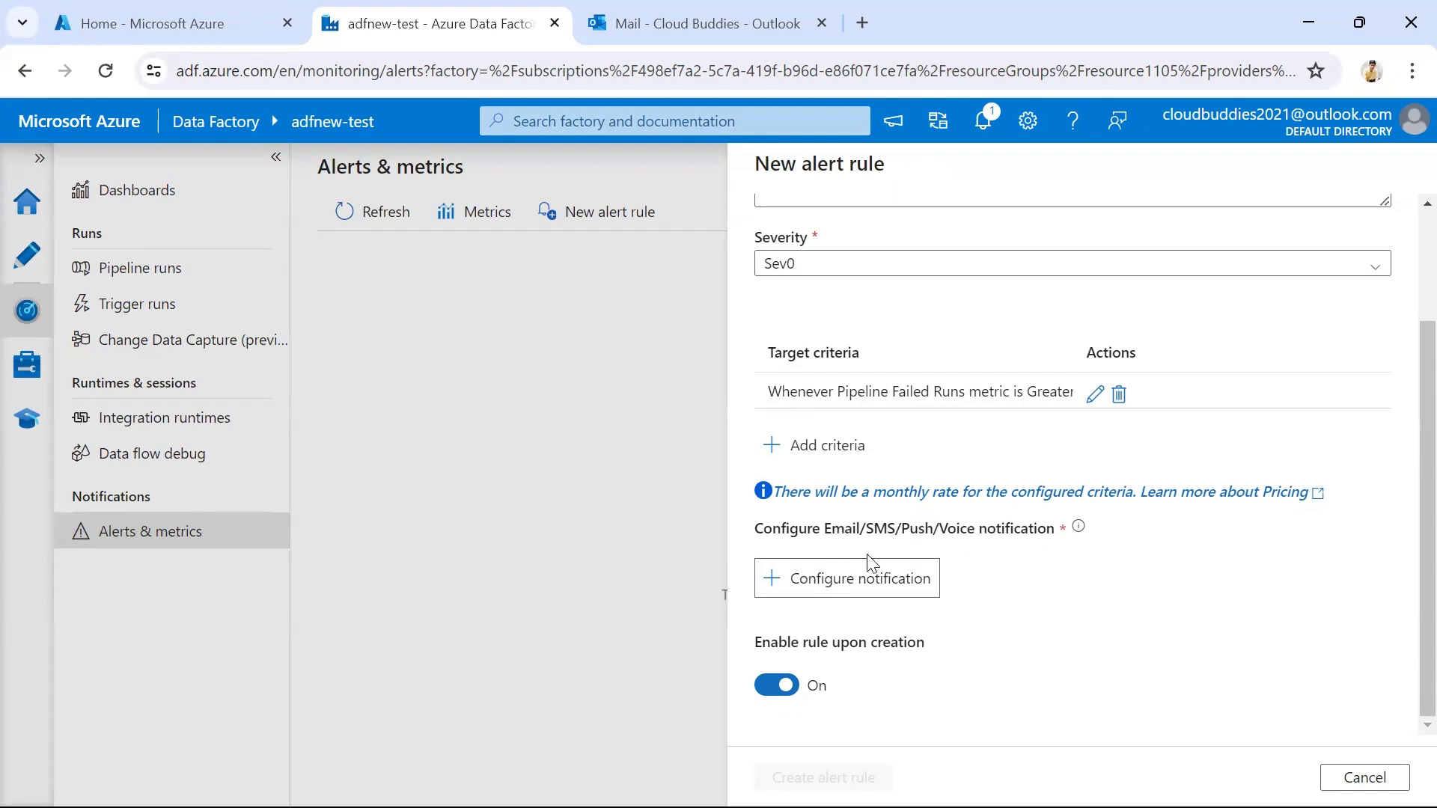
Configure a new notification action group for the alert rule, using "groupnew" as both its name and short name
{"action": "left_click", "coordinate": [813, 589]}
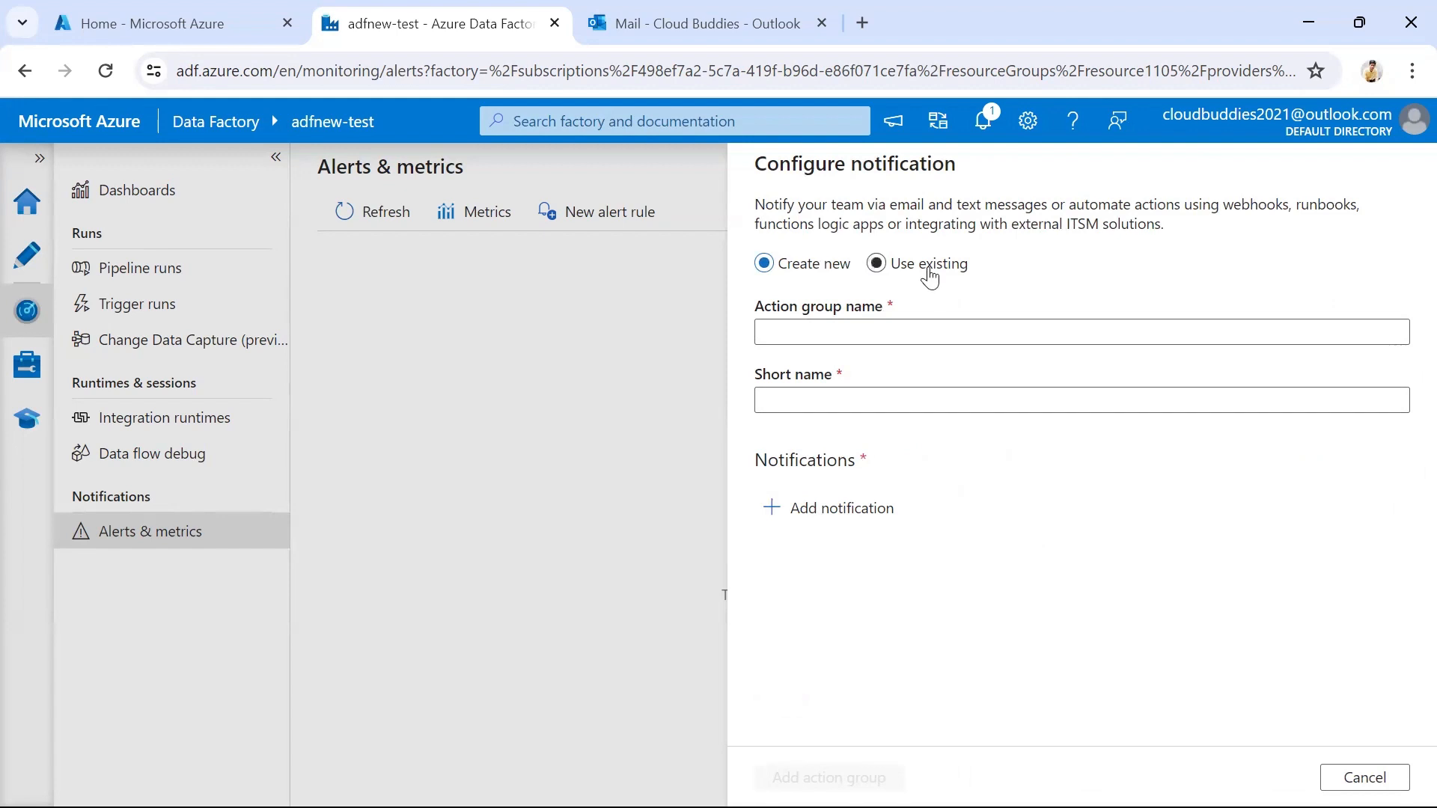
{"action": "left_click", "coordinate": [840, 331]}
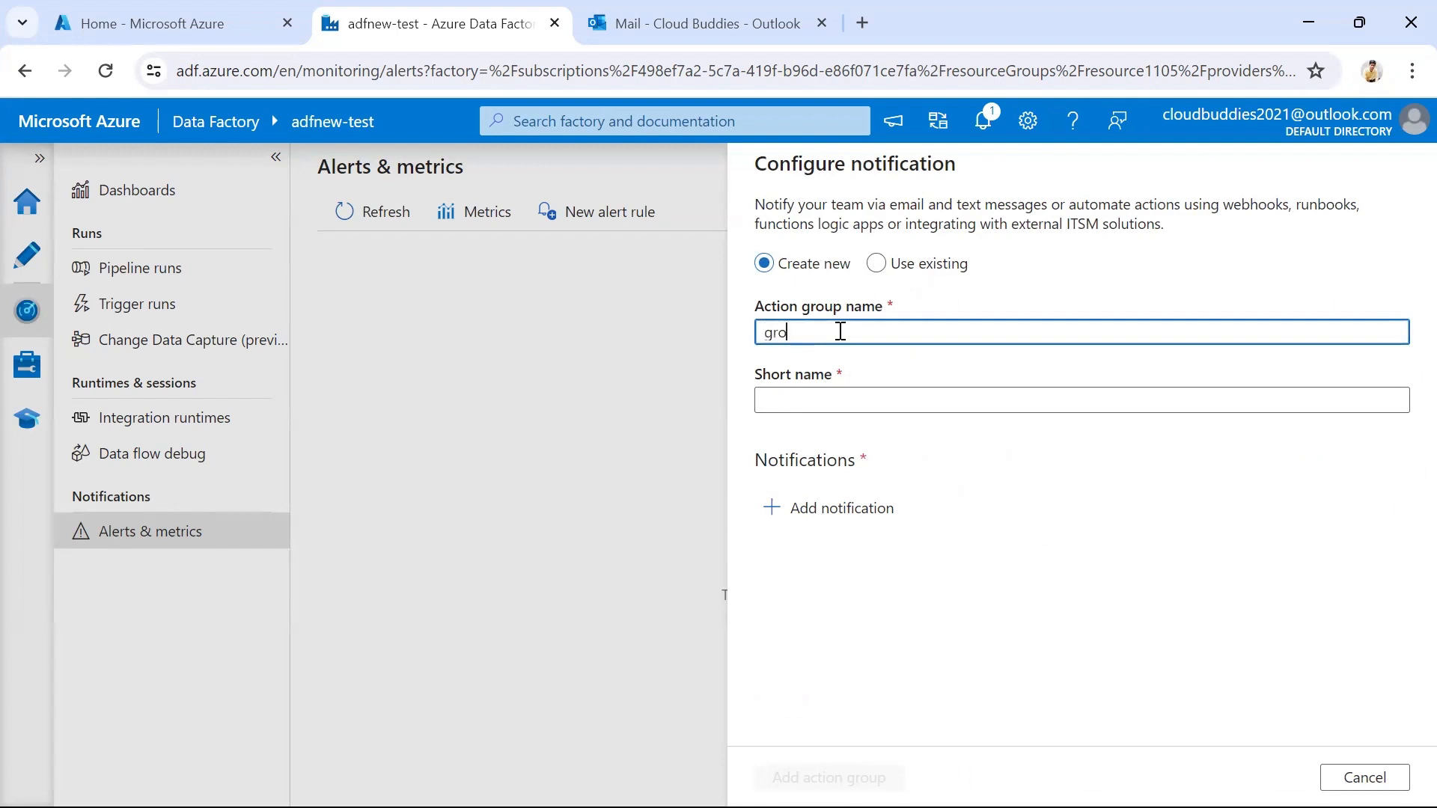
{"action": "type", "text": "groupnew"}
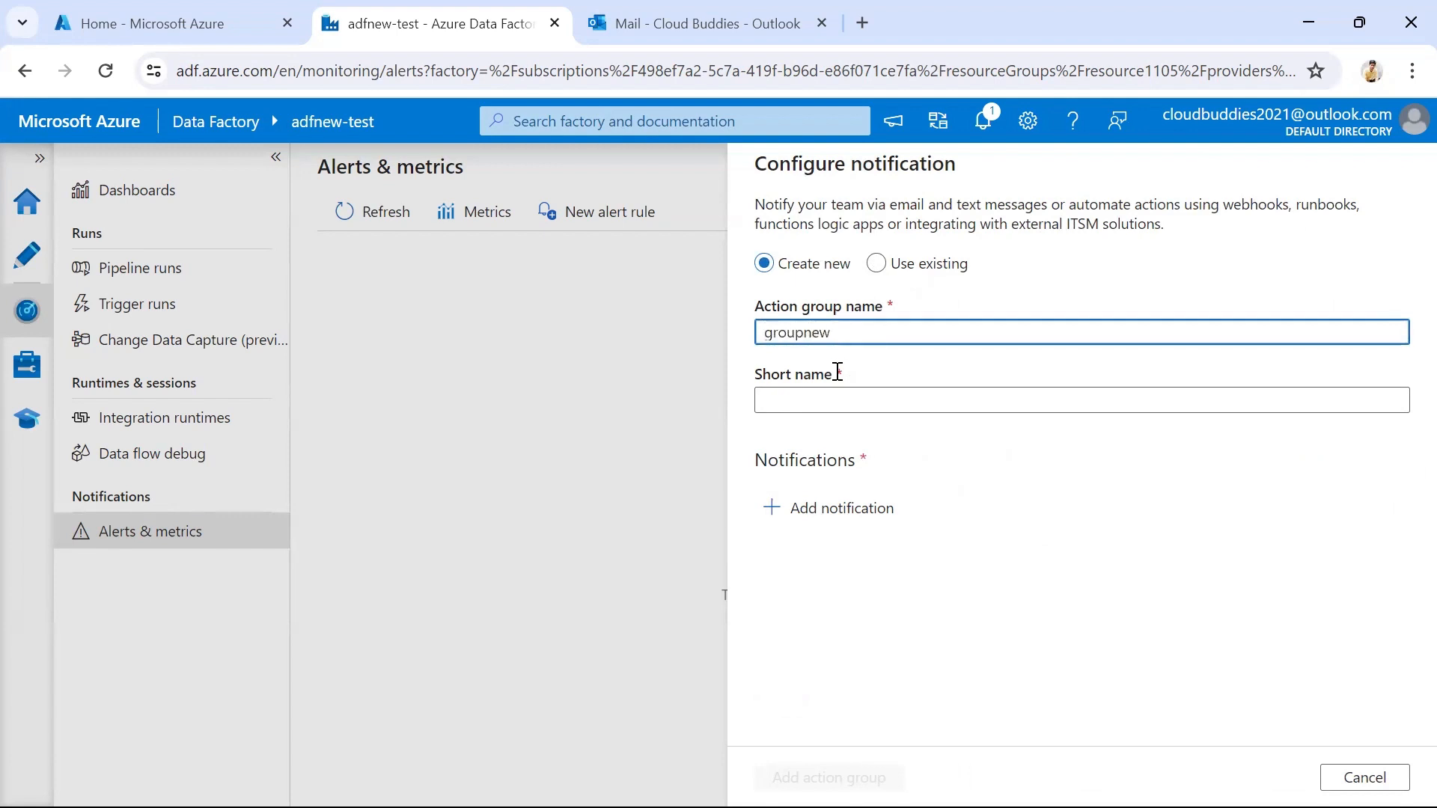
{"action": "left_click", "coordinate": [831, 401]}
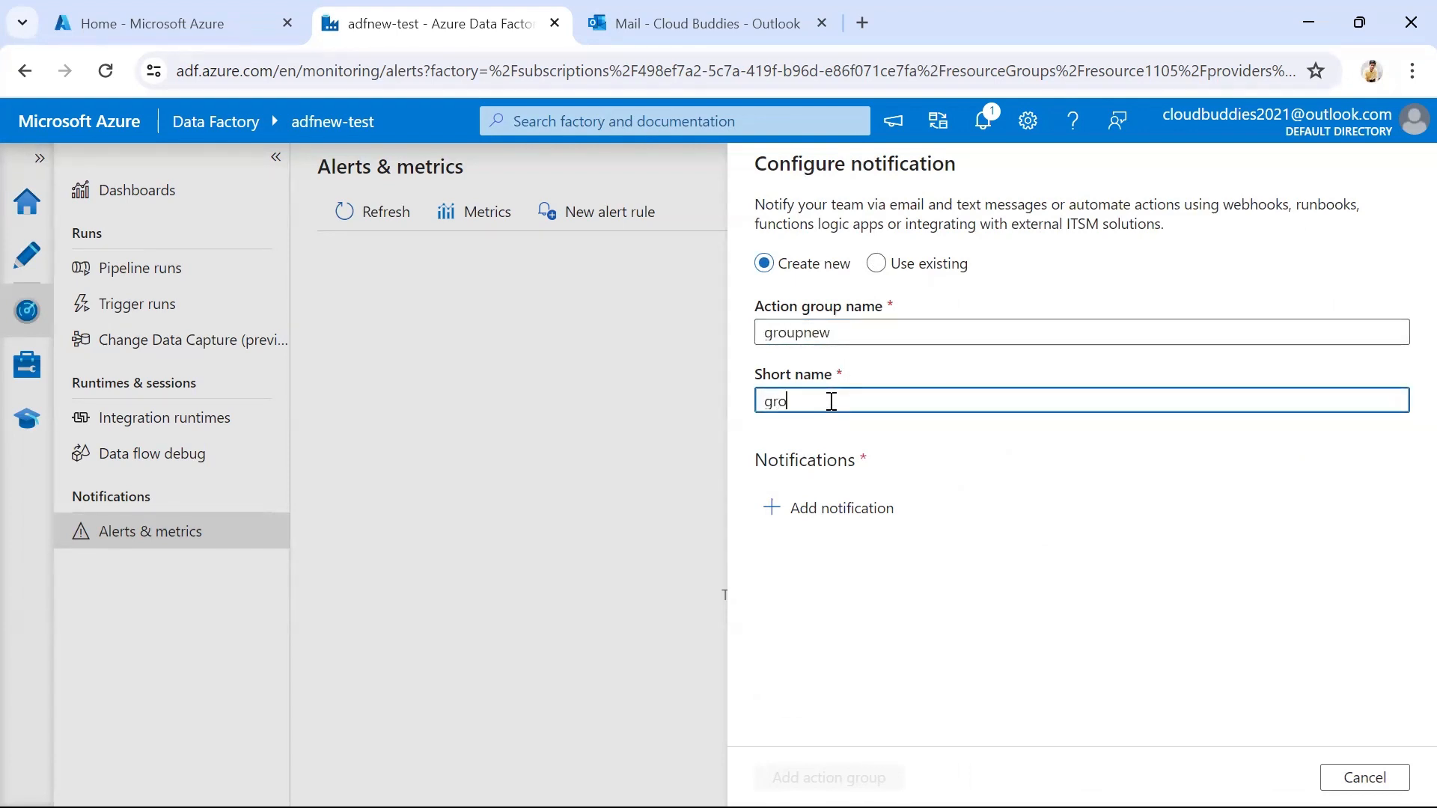
{"action": "type", "text": "groupnew"}
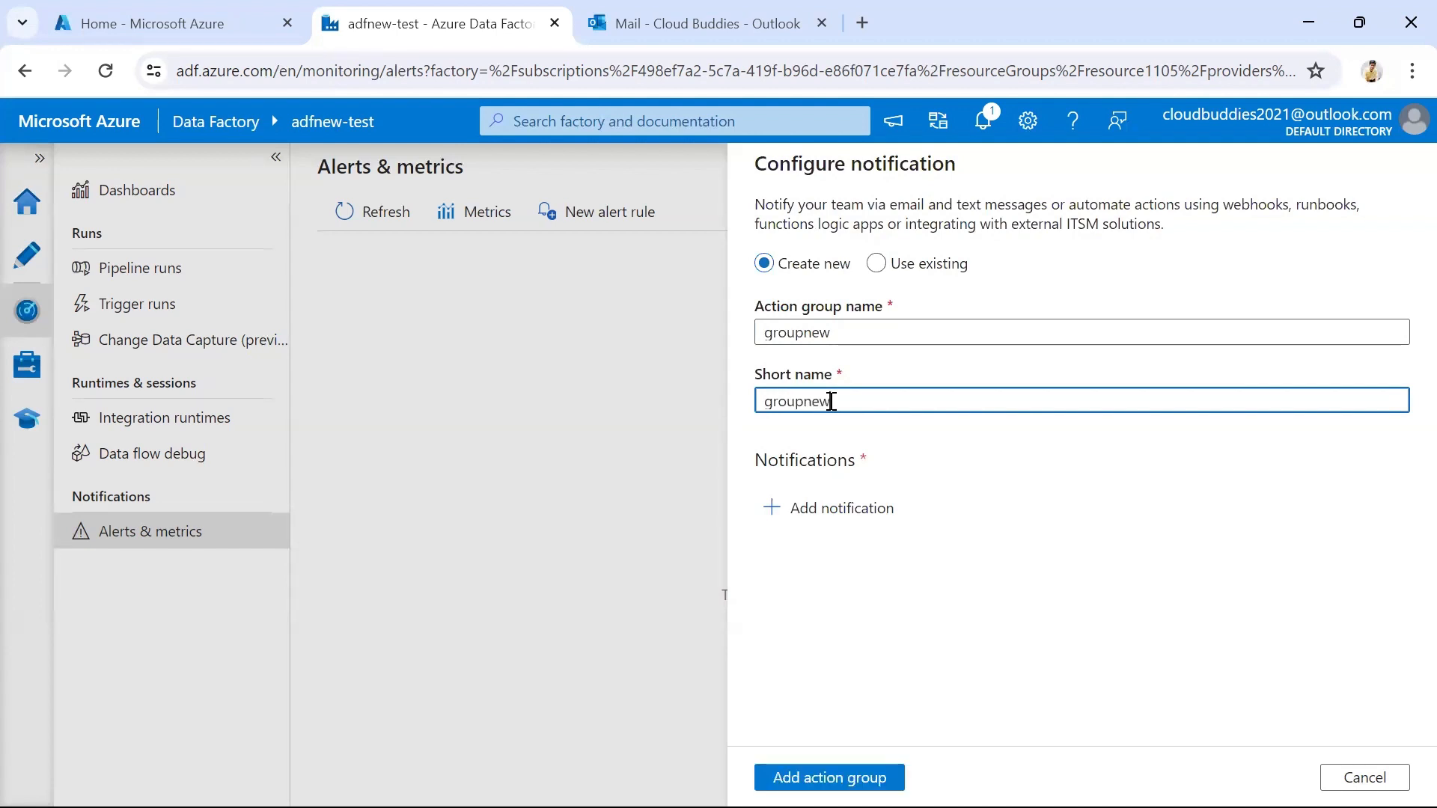
{"action": "left_click", "coordinate": [867, 428]}
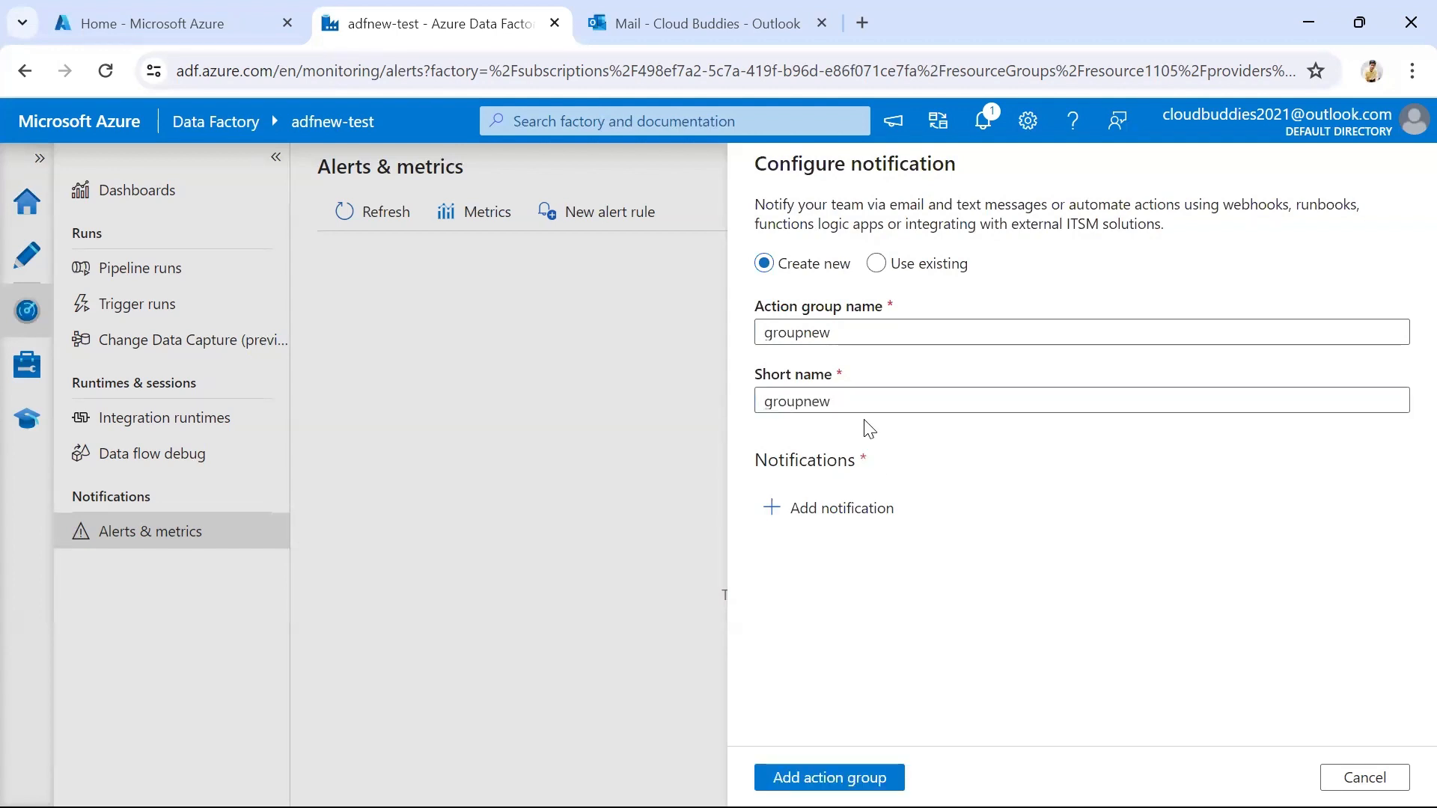
Start a new notification in the action group and name its action NewAction
{"action": "left_click", "coordinate": [847, 516]}
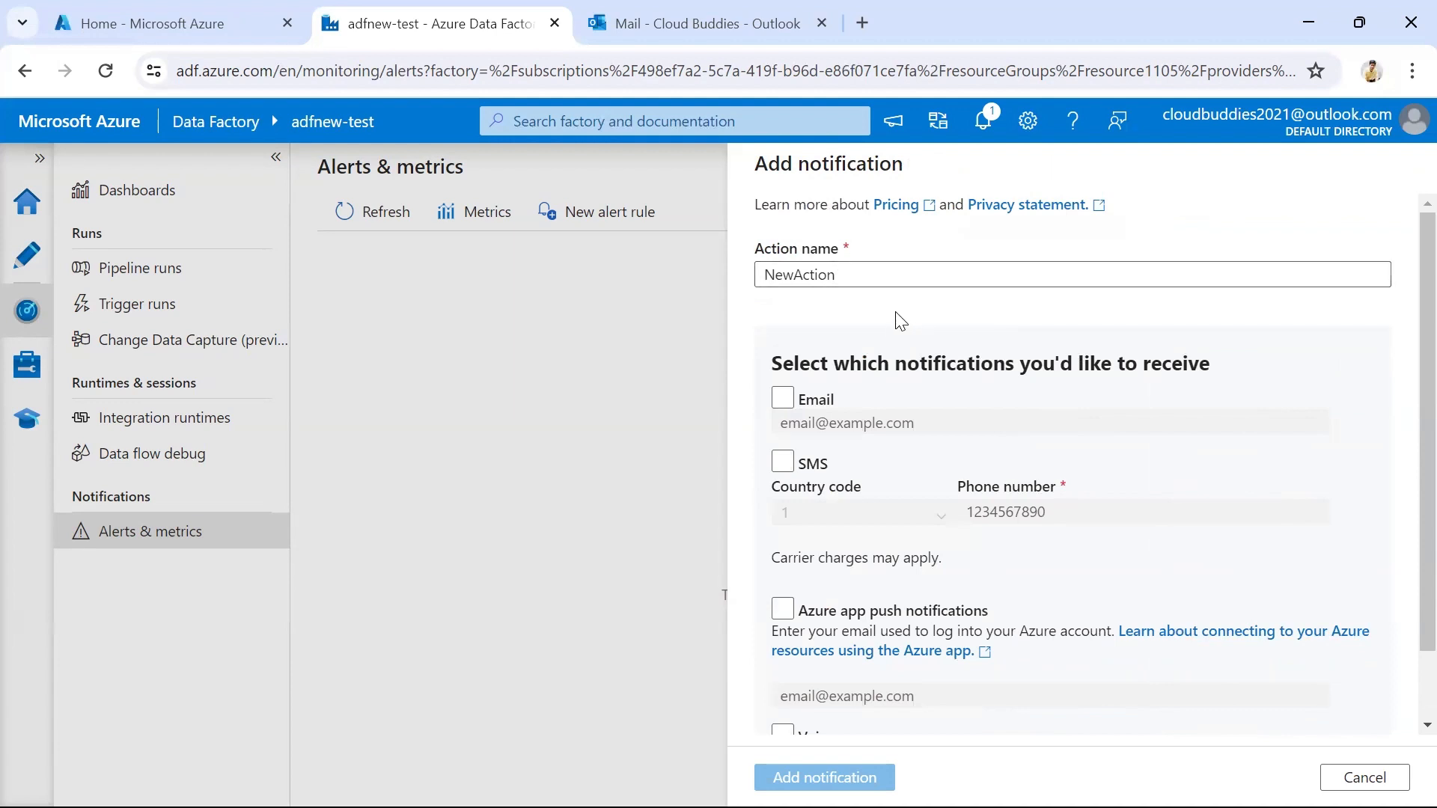
{"action": "scroll", "coordinate": [900, 320], "scroll_direction": "down", "scroll_amount": 1}
{"action": "scroll", "coordinate": [900, 320], "scroll_direction": "down", "scroll_amount": 1}
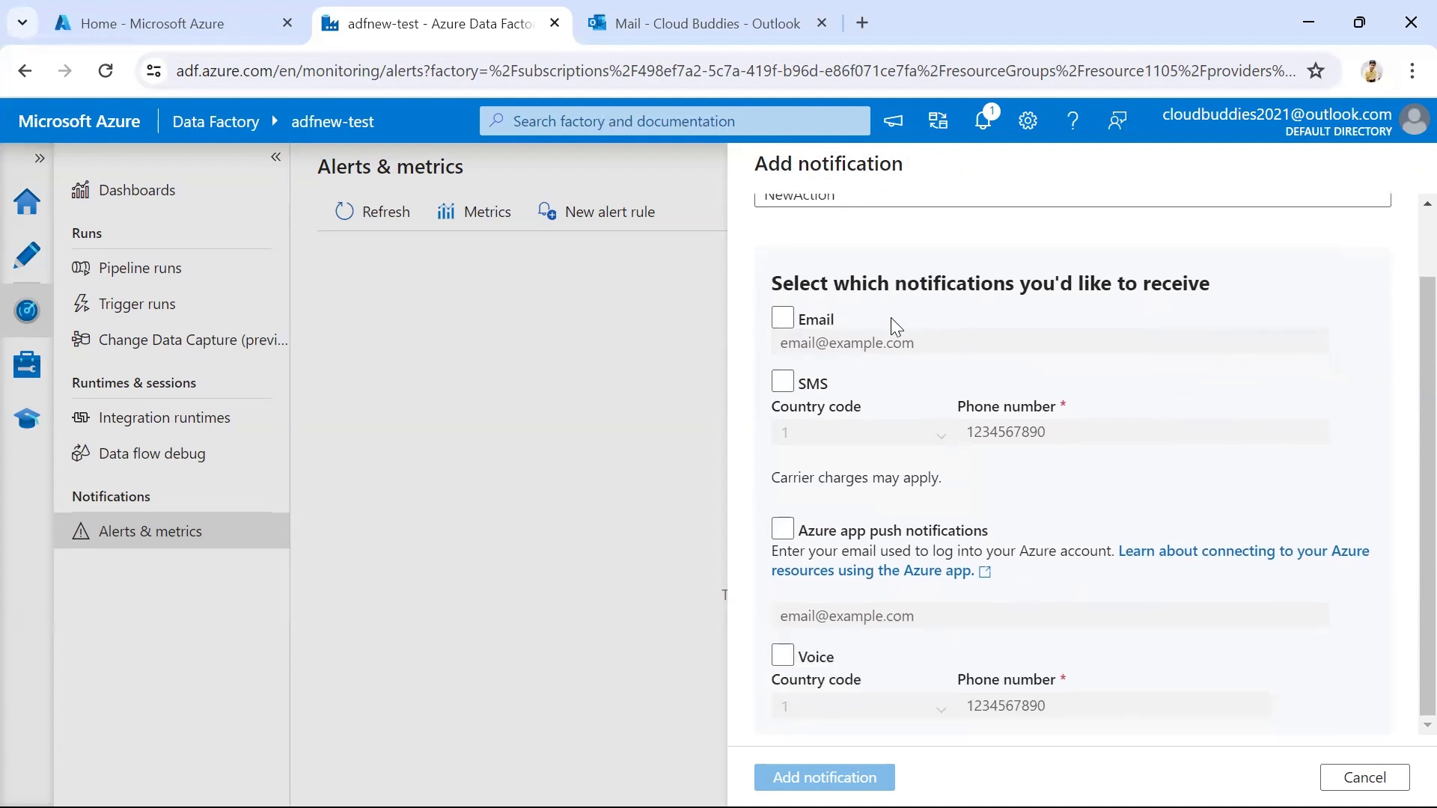
{"action": "left_click", "coordinate": [804, 322]}
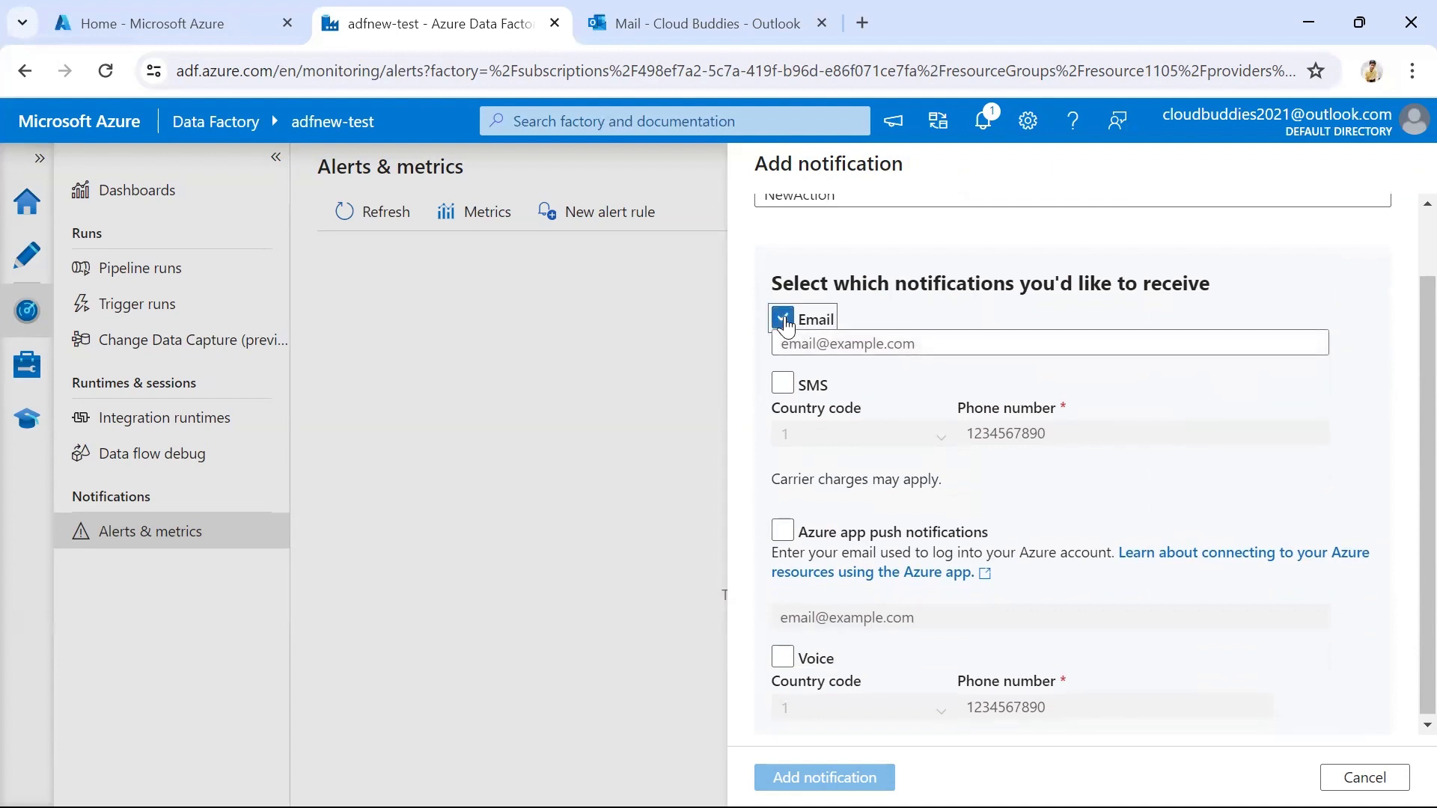
{"action": "left_click", "coordinate": [906, 342]}
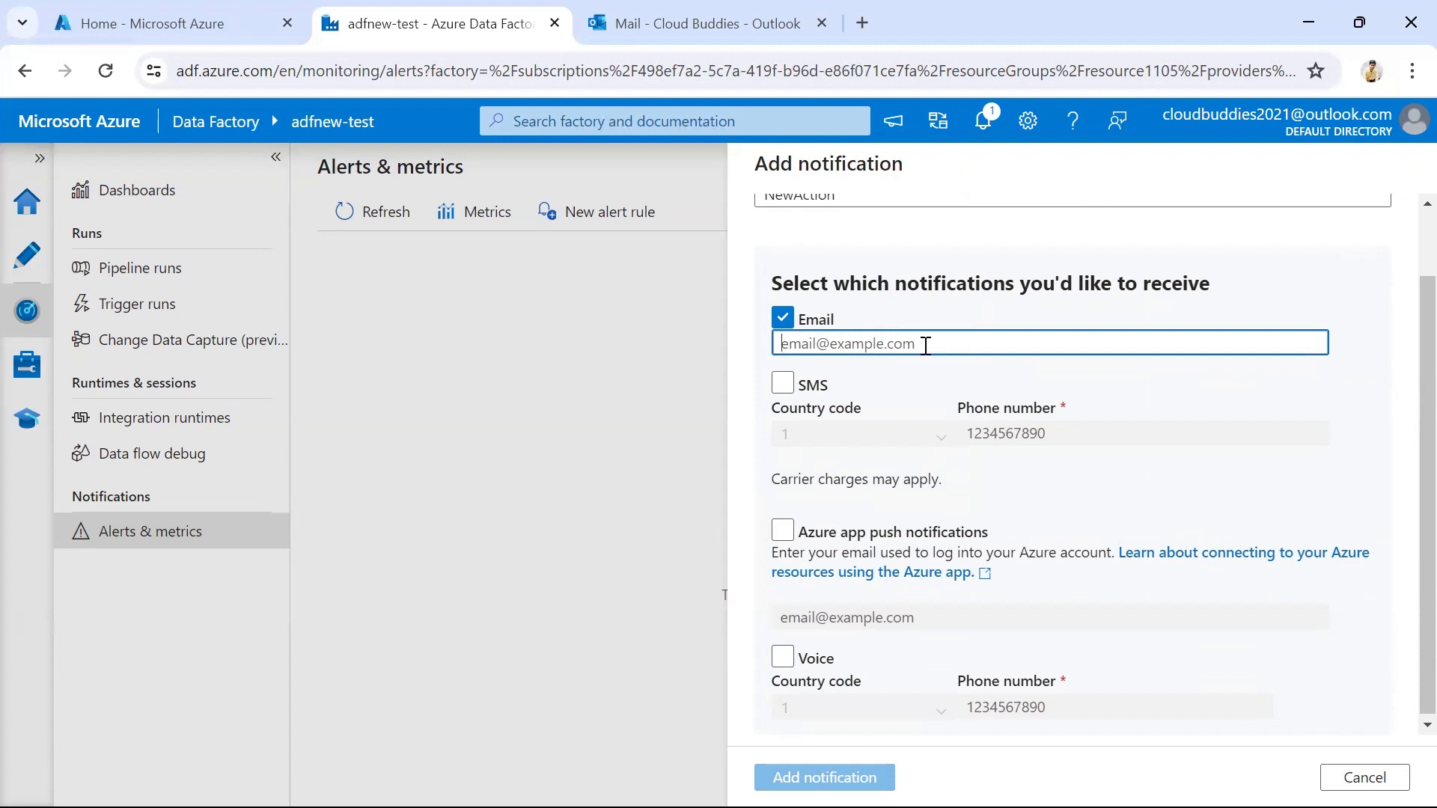
{"action": "left_click", "coordinate": [783, 318]}
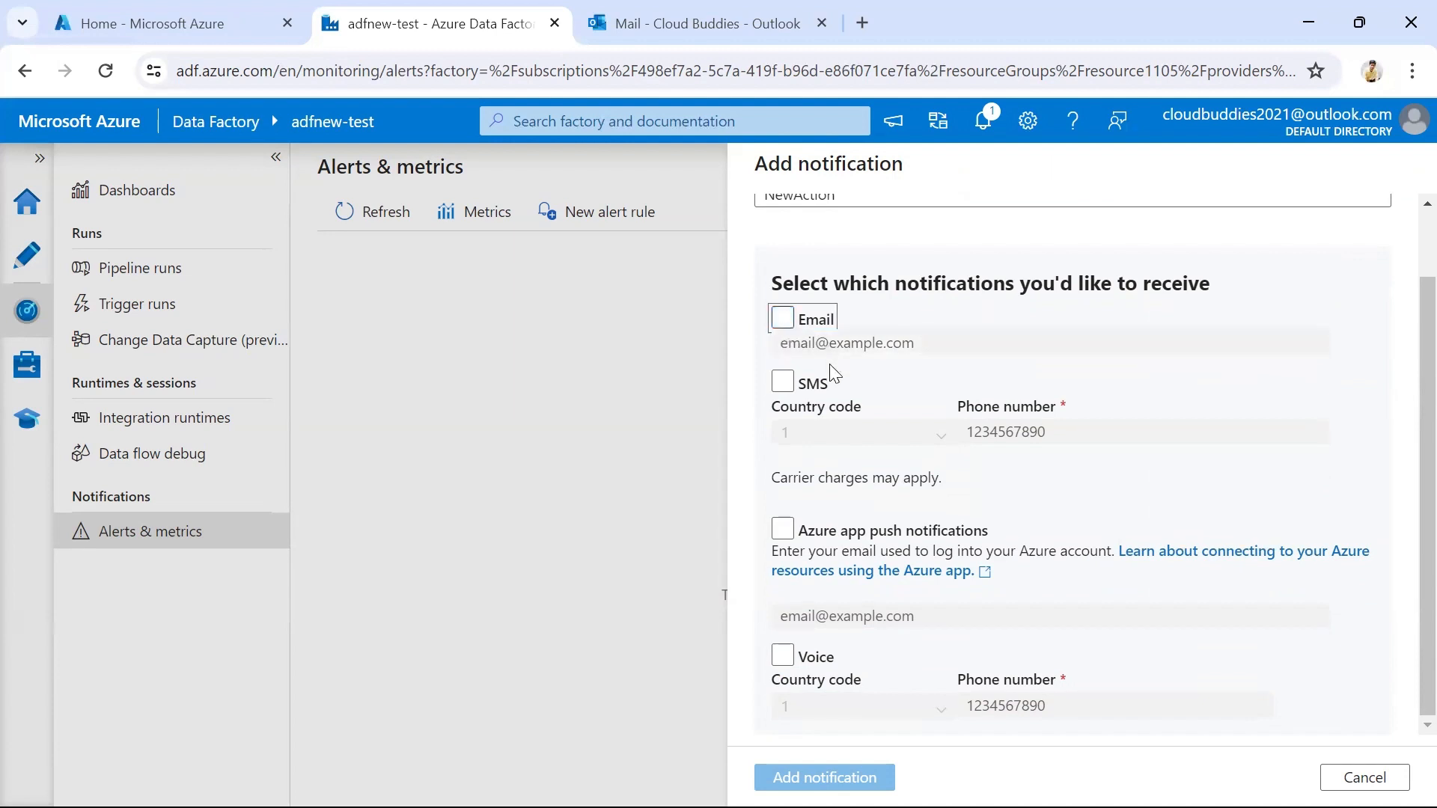
{"action": "left_click", "coordinate": [783, 385]}
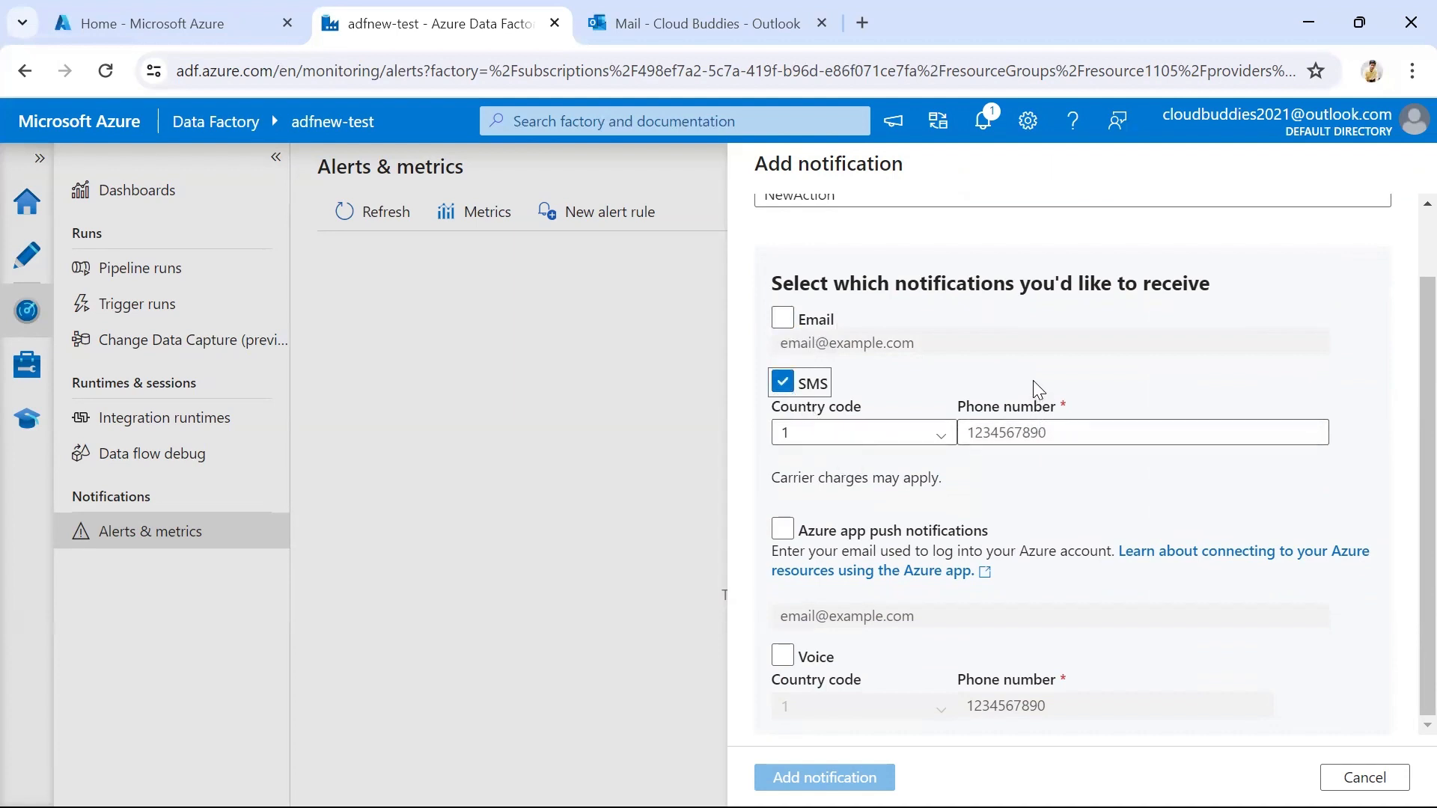
{"action": "left_click", "coordinate": [814, 386]}
{"action": "left_click", "coordinate": [811, 539]}
{"action": "left_click", "coordinate": [780, 532]}
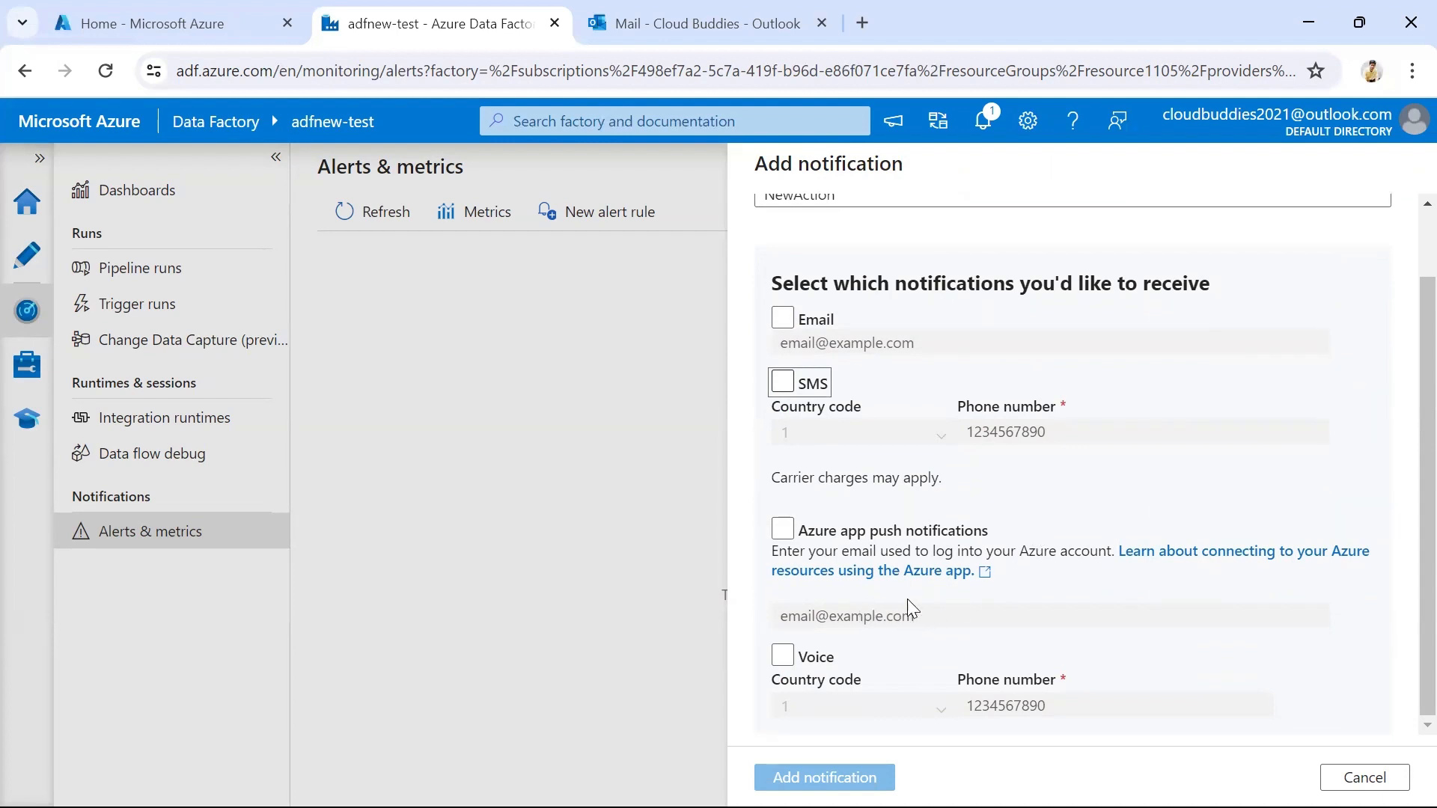
{"action": "left_click", "coordinate": [783, 656]}
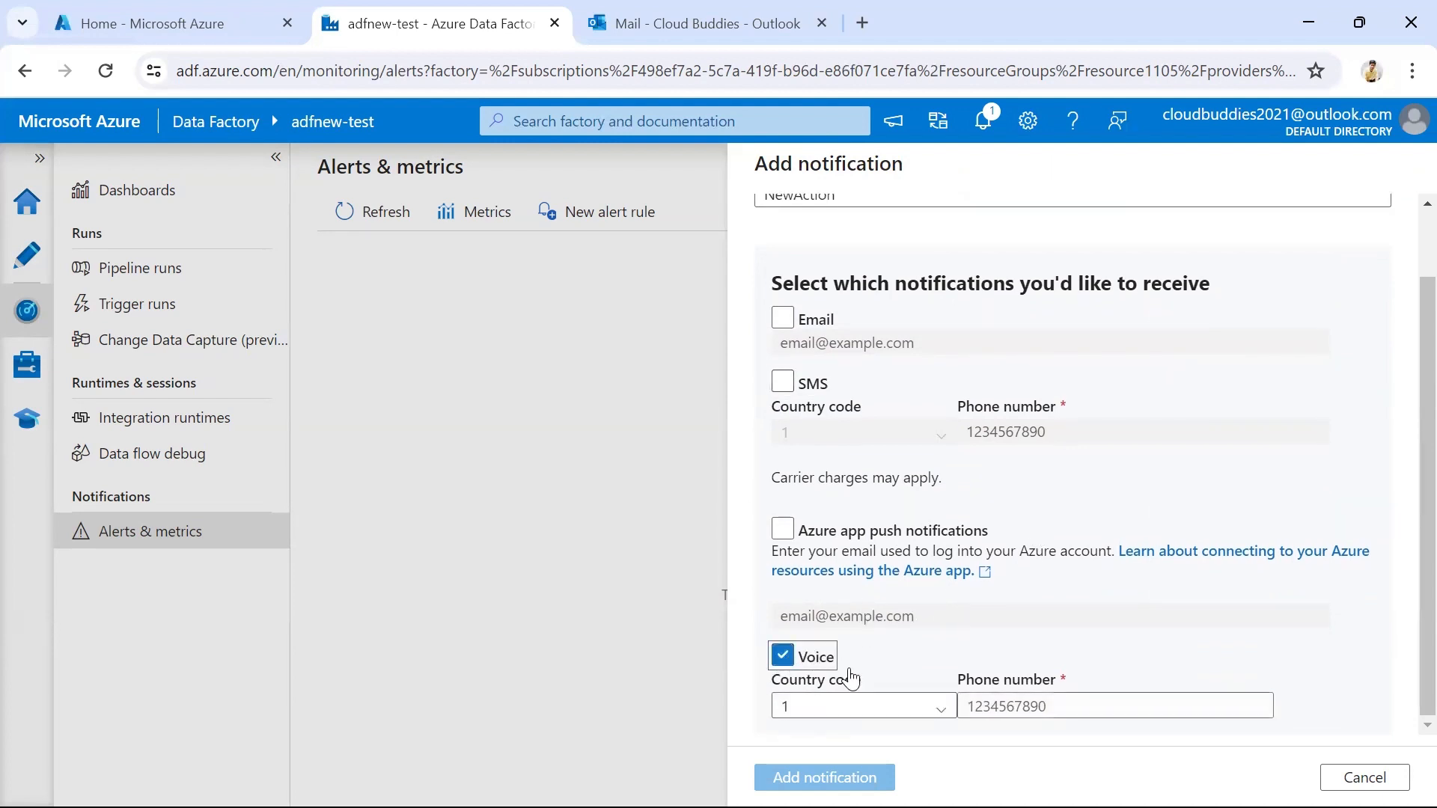
{"action": "left_click", "coordinate": [783, 657]}
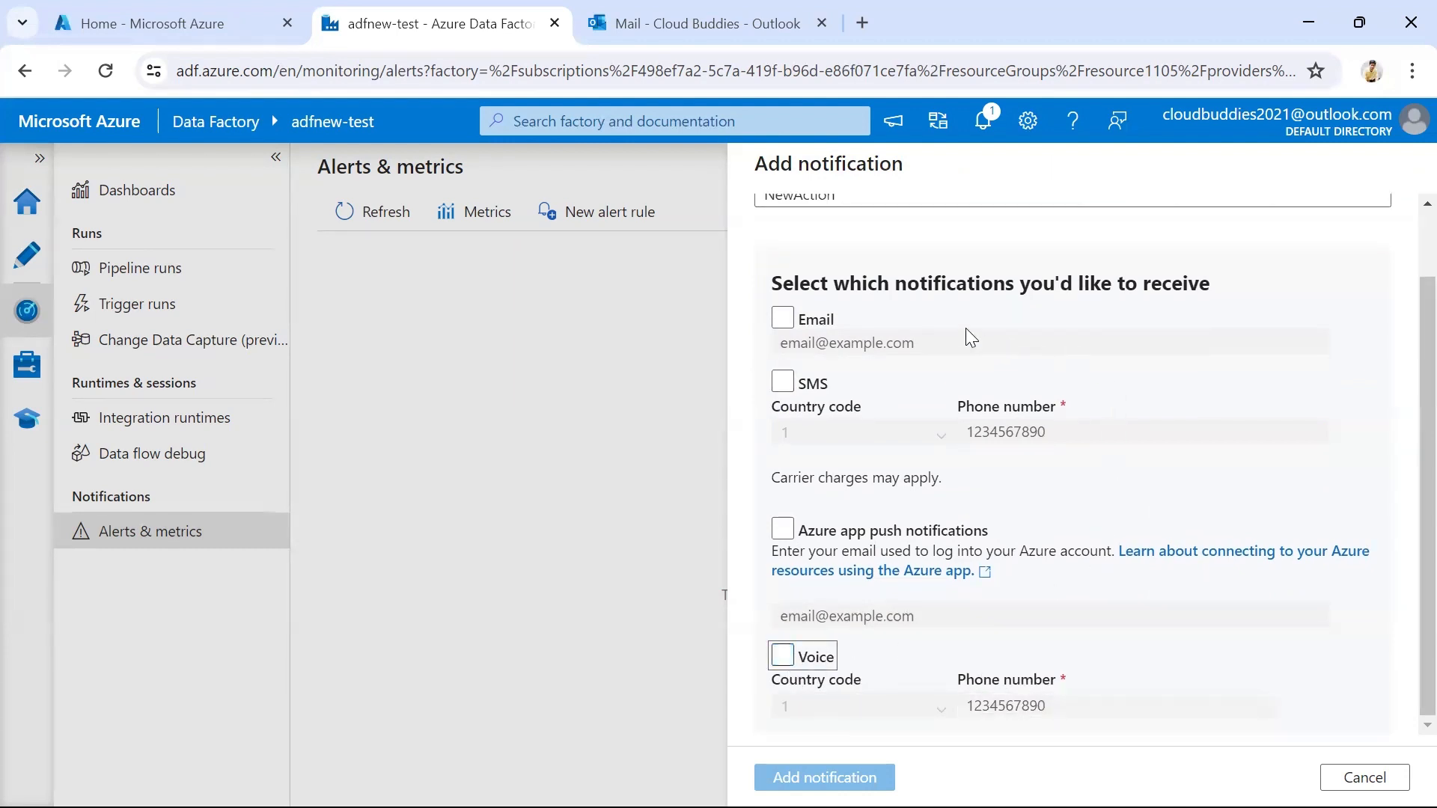
Enable email notification with the recipient's email address, and add the notification and its action group to the alert rule
{"action": "left_click", "coordinate": [782, 319]}
{"action": "left_click", "coordinate": [782, 320]}
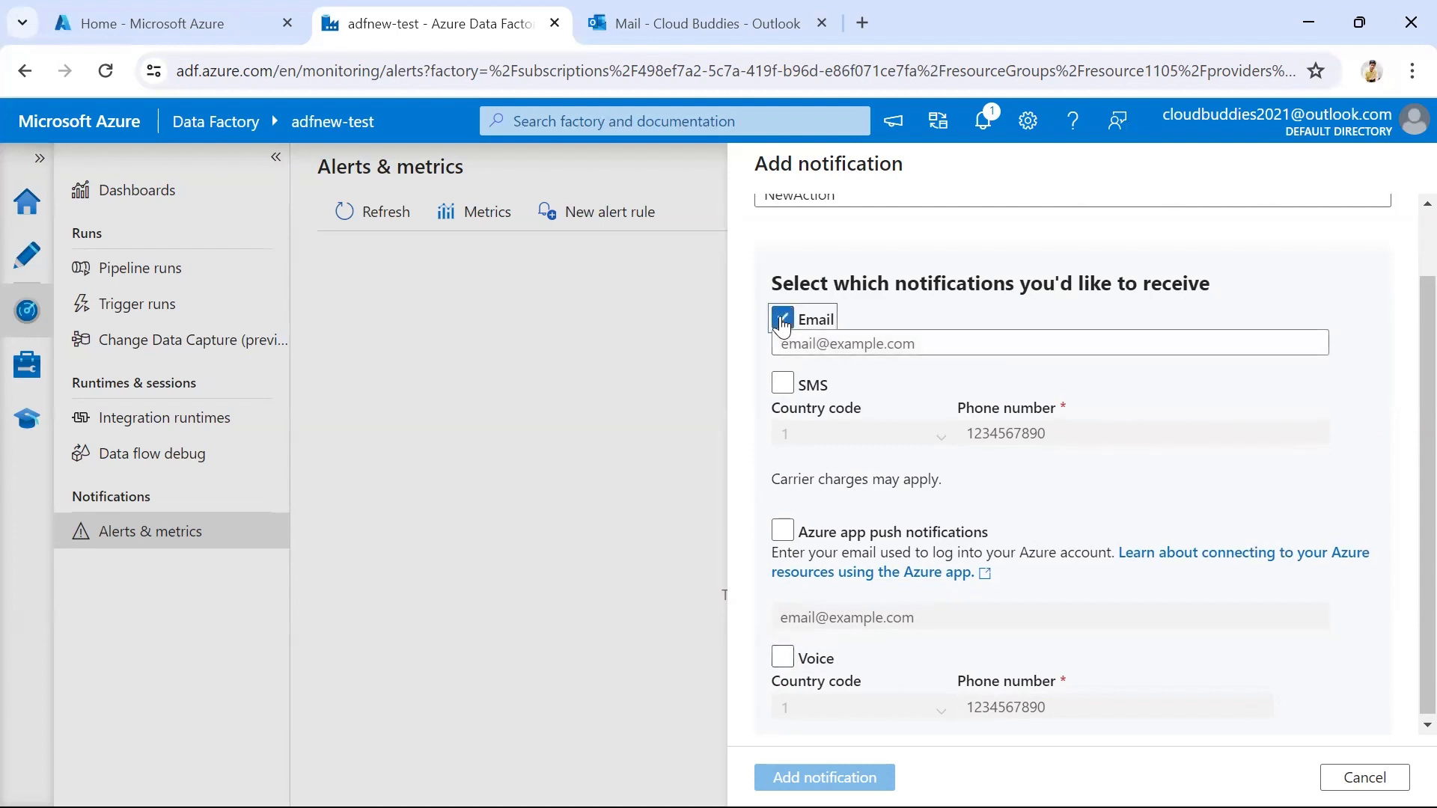
{"action": "left_click", "coordinate": [875, 349]}
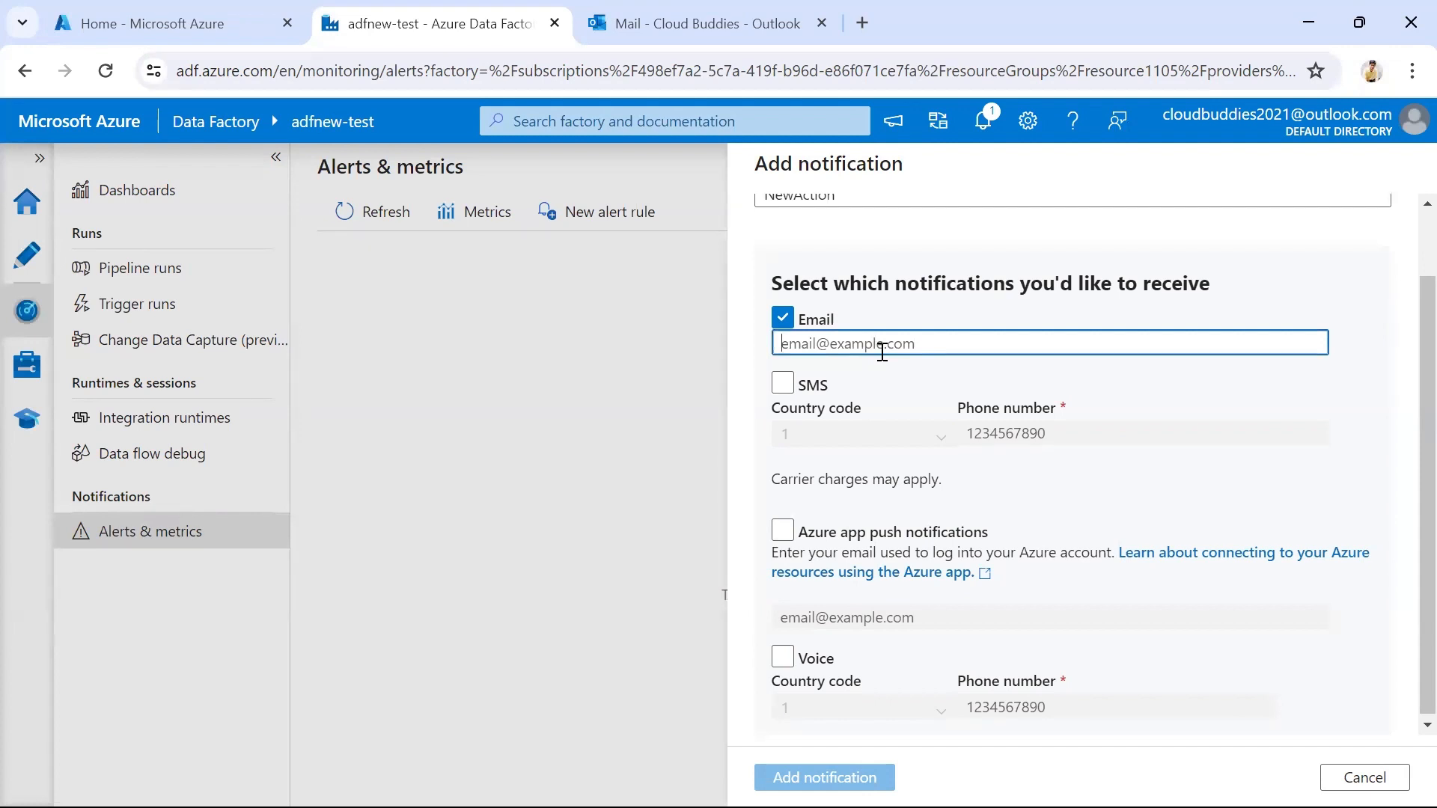
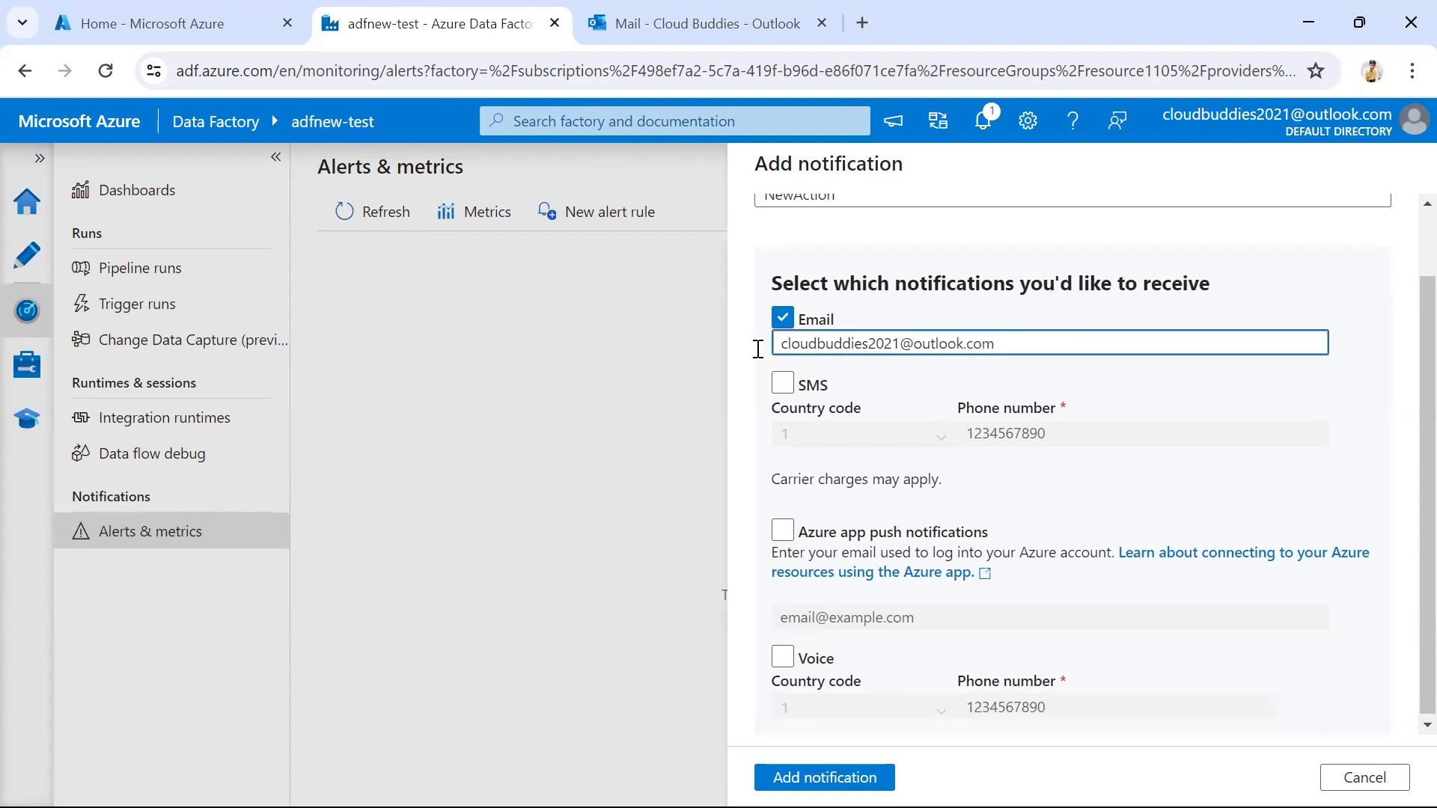
{"action": "left_click", "coordinate": [821, 258]}
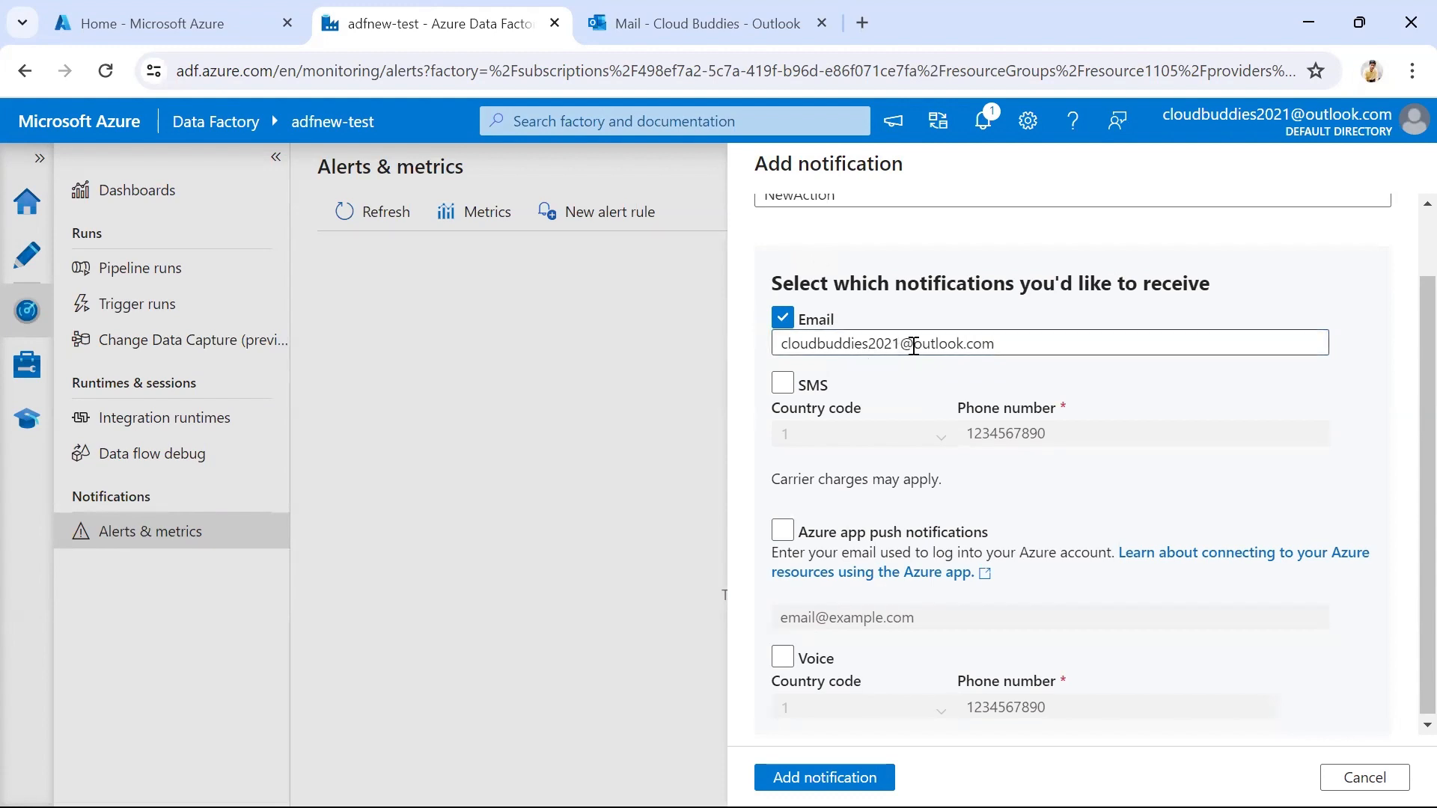
{"action": "scroll", "coordinate": [910, 373], "scroll_direction": "down", "scroll_amount": 1}
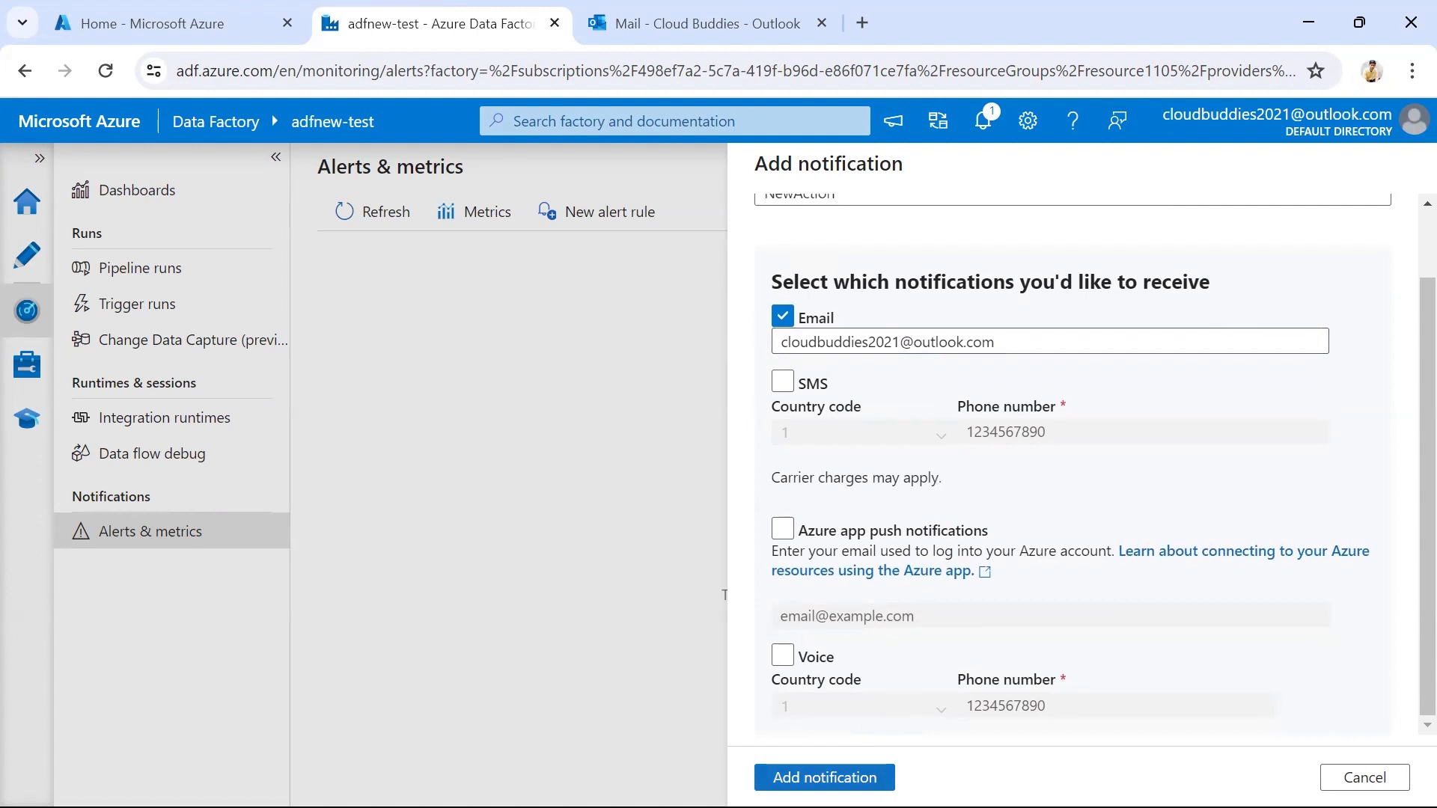
{"action": "left_click", "coordinate": [824, 777]}
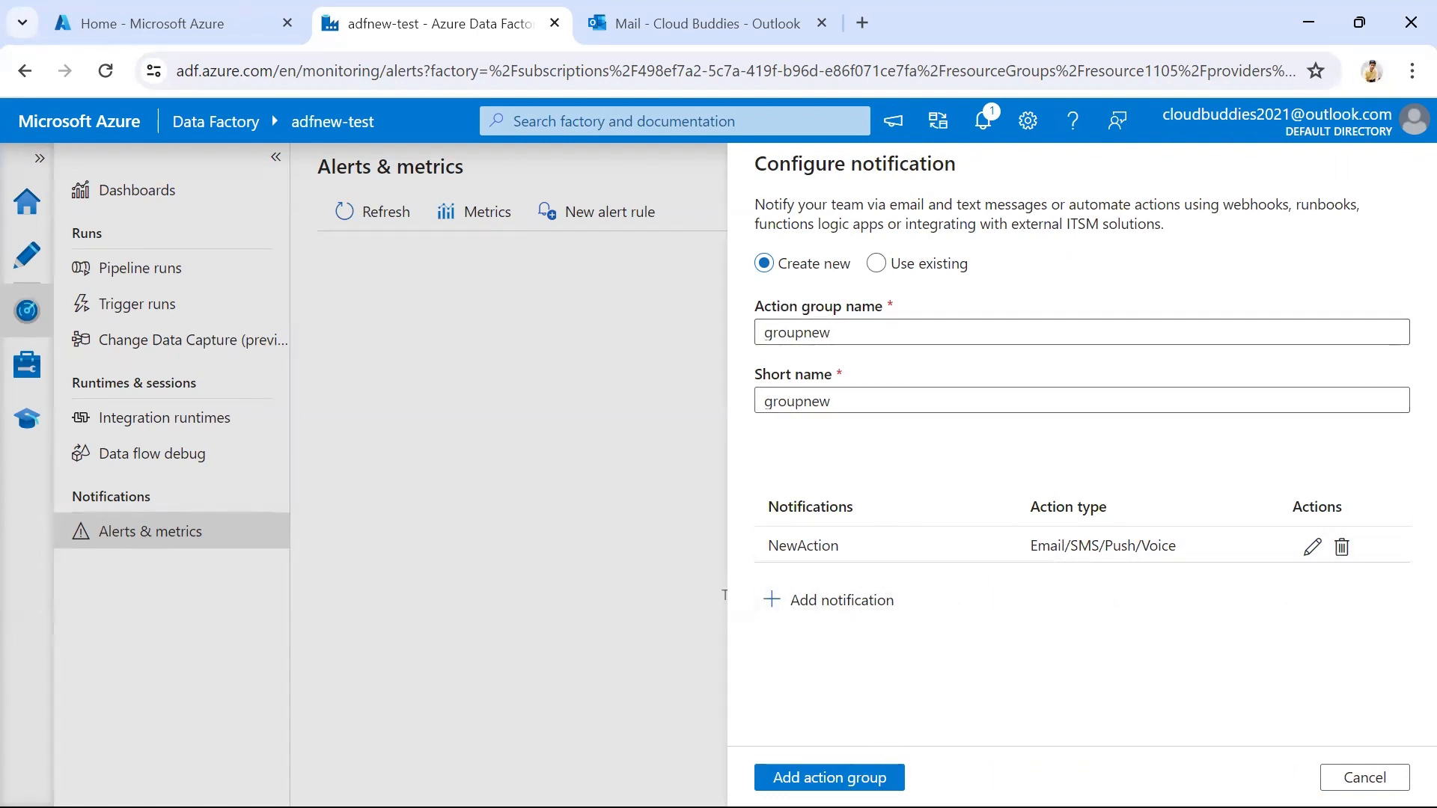
{"action": "left_click", "coordinate": [829, 777]}
{"action": "left_click", "coordinate": [901, 767]}
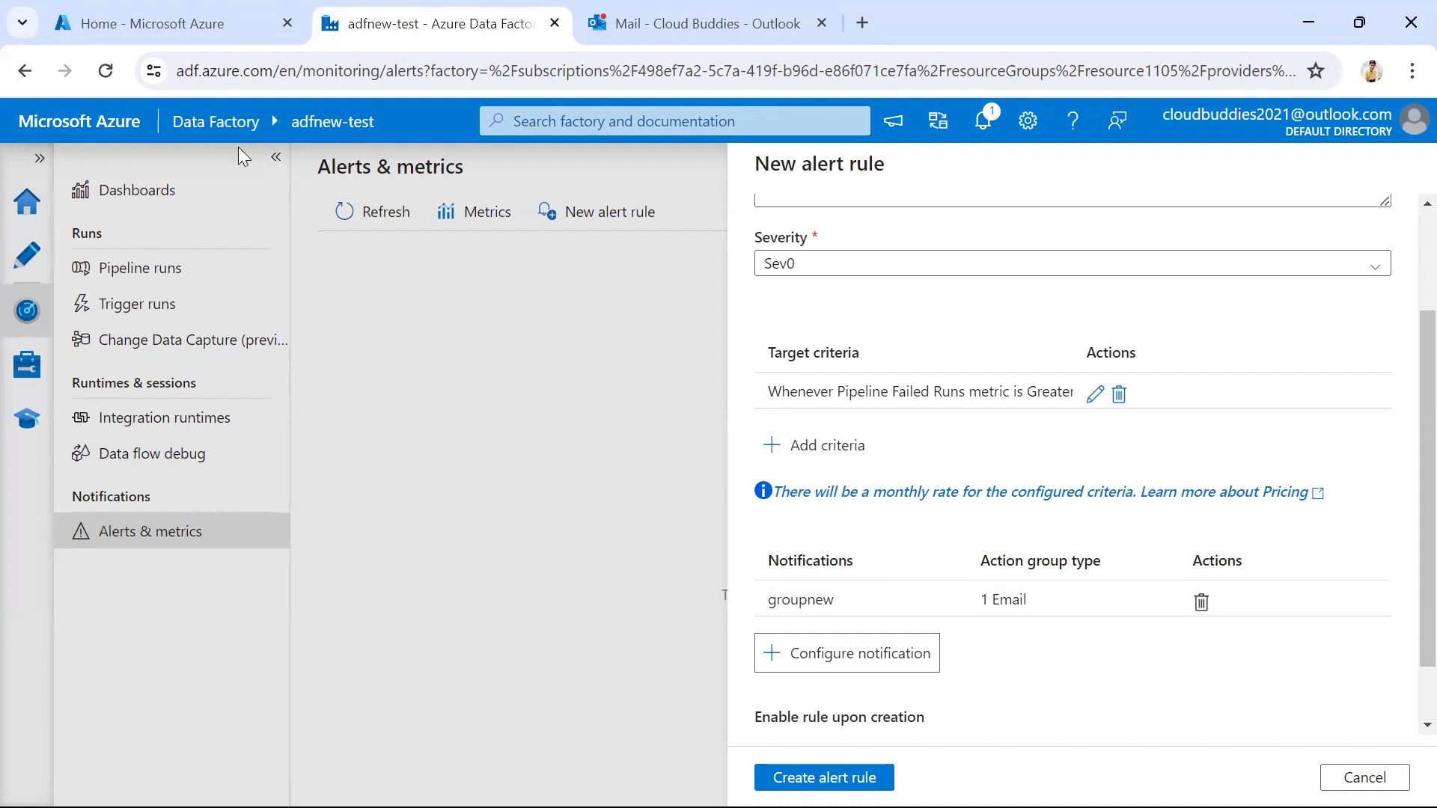
Switch to the Azure portal and open the resource providers of the Free Trial subscription
{"action": "left_click", "coordinate": [170, 15]}
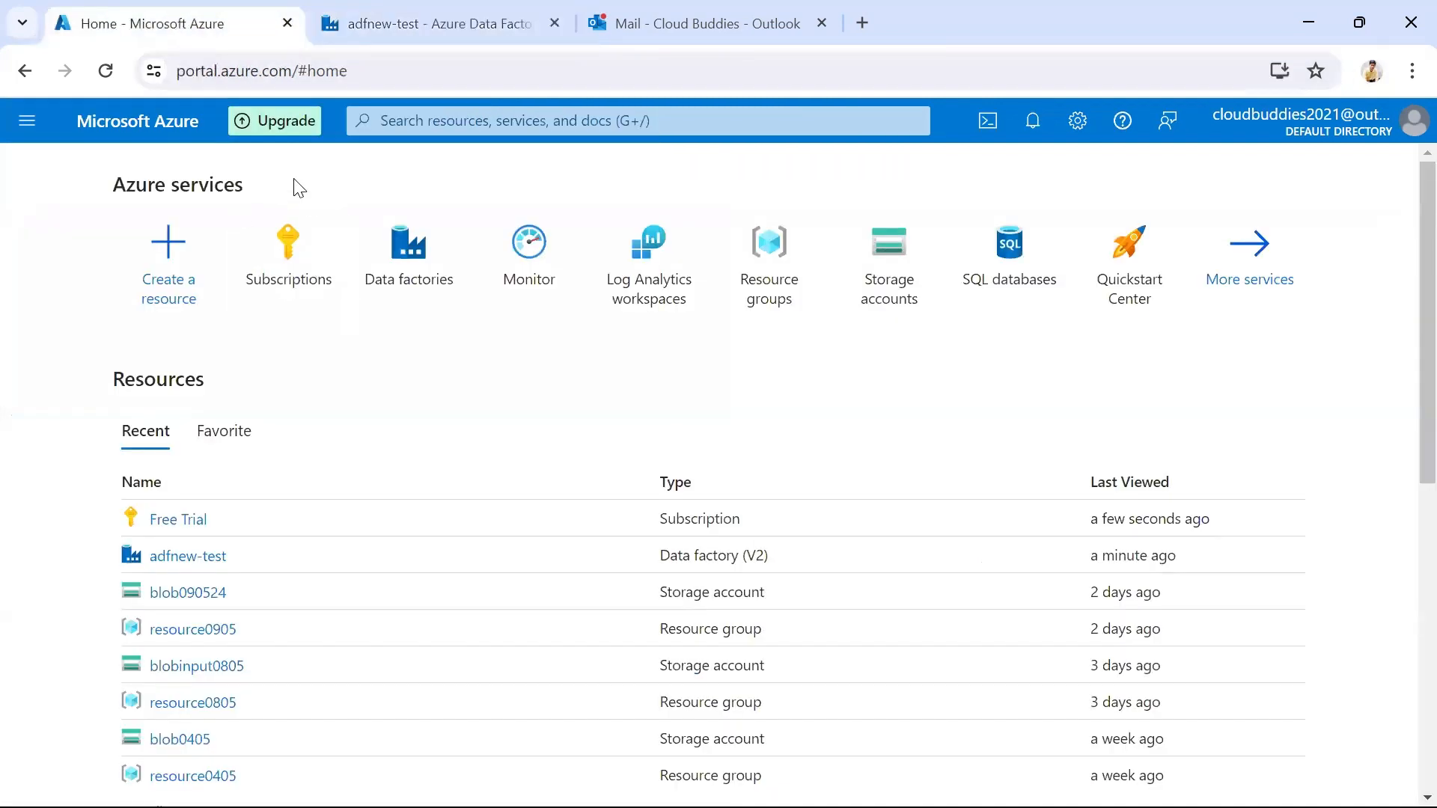
{"action": "left_click", "coordinate": [293, 260]}
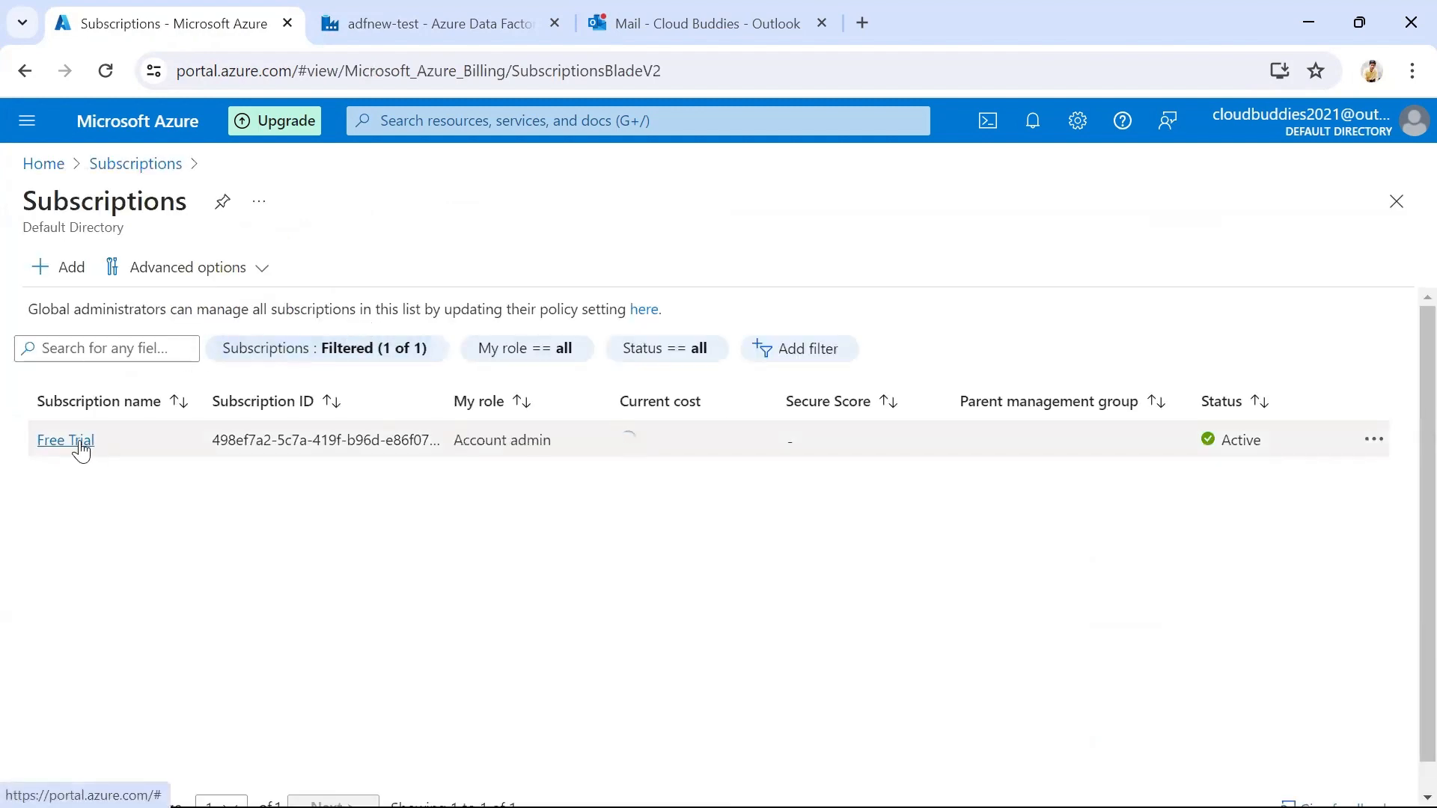
{"action": "left_click", "coordinate": [65, 440]}
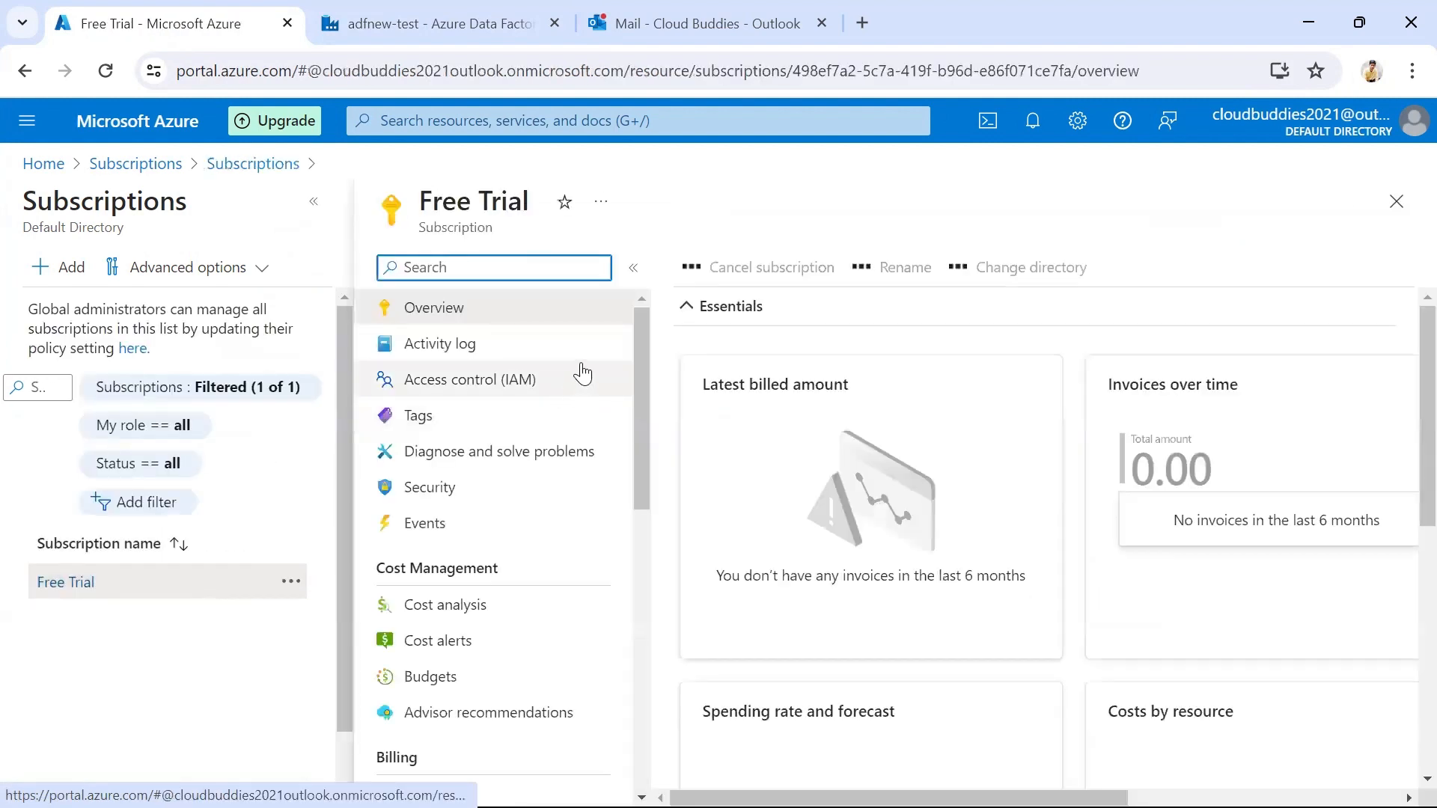
{"action": "left_click", "coordinate": [313, 202]}
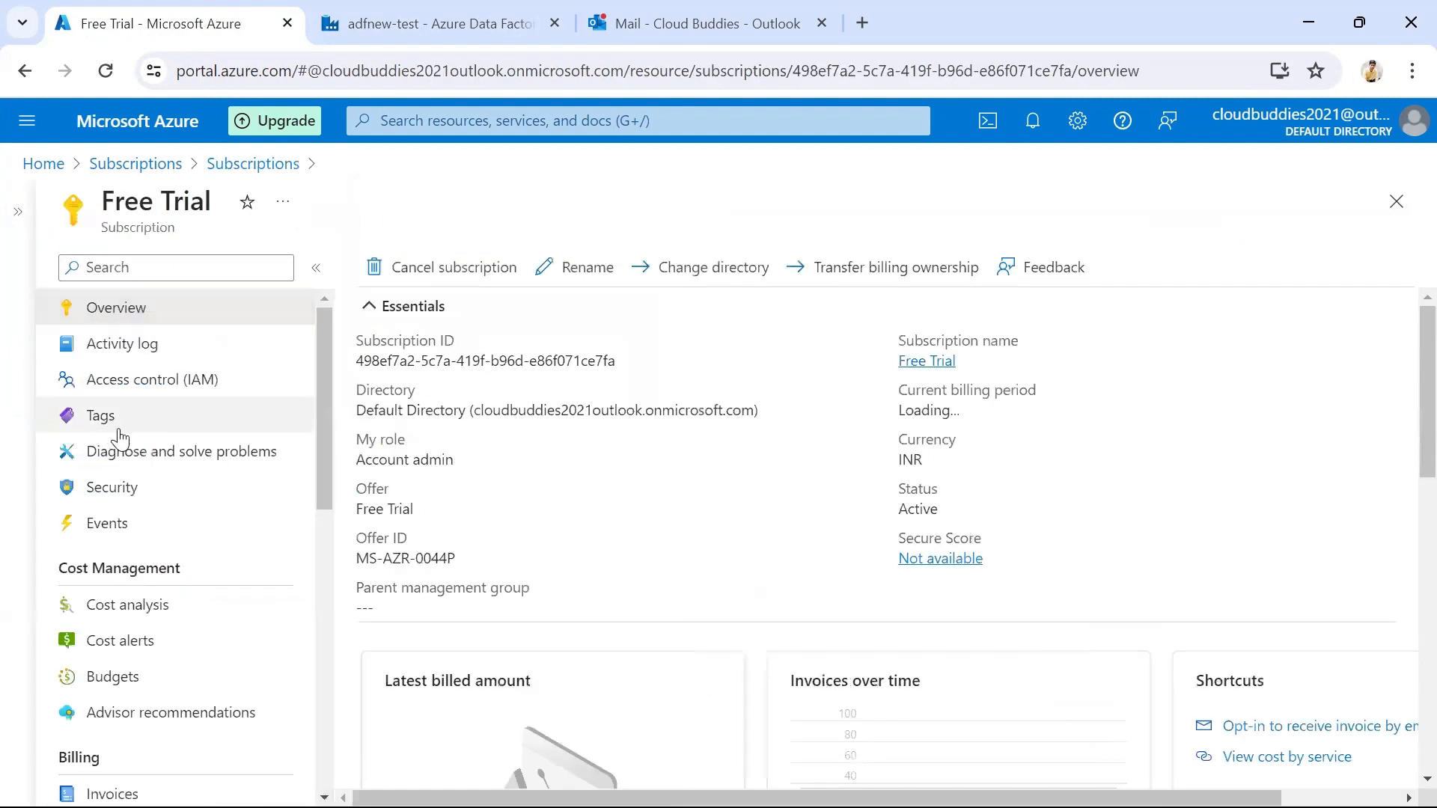
{"action": "scroll", "coordinate": [168, 468], "scroll_direction": "down", "scroll_amount": 9}
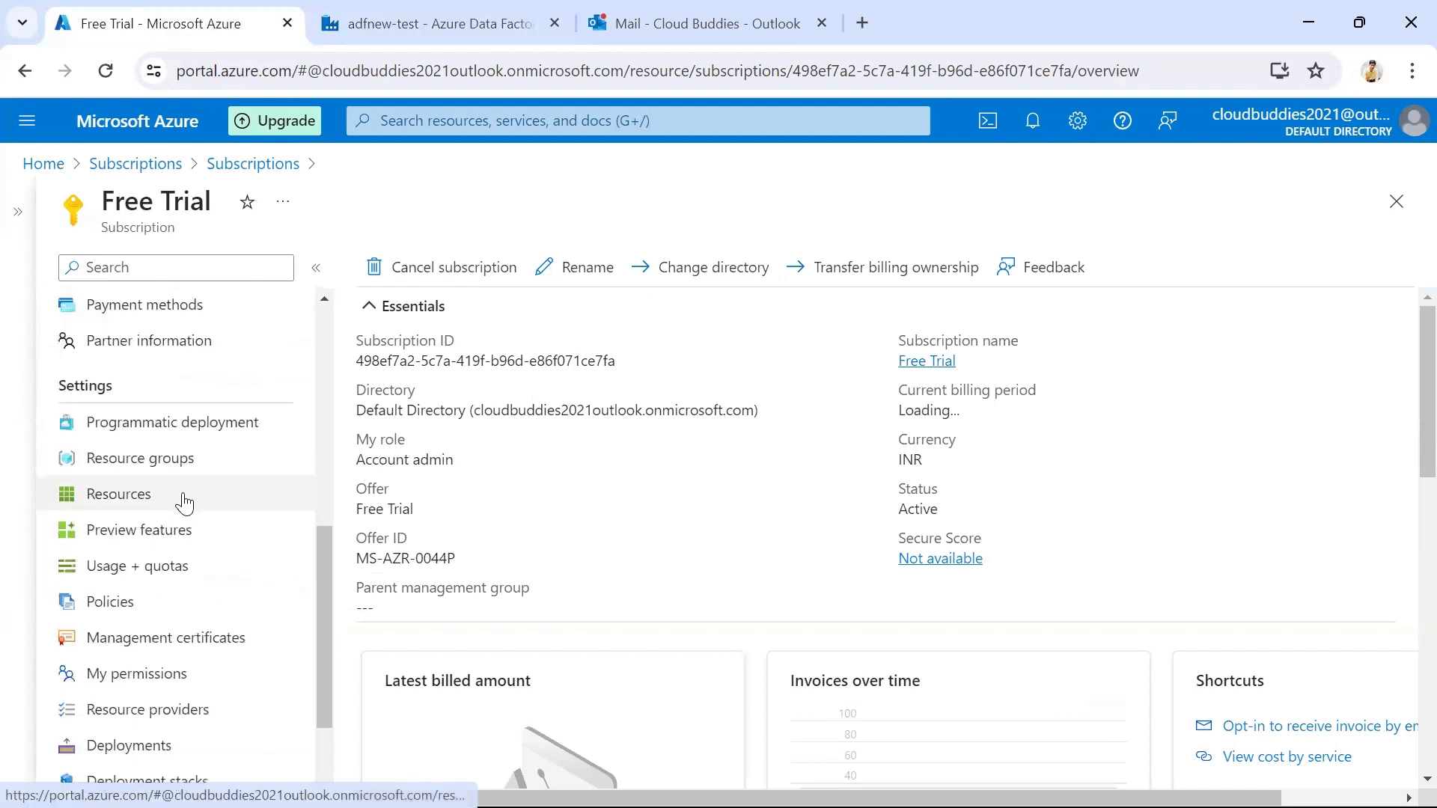
{"action": "scroll", "coordinate": [184, 503], "scroll_direction": "down", "scroll_amount": 1}
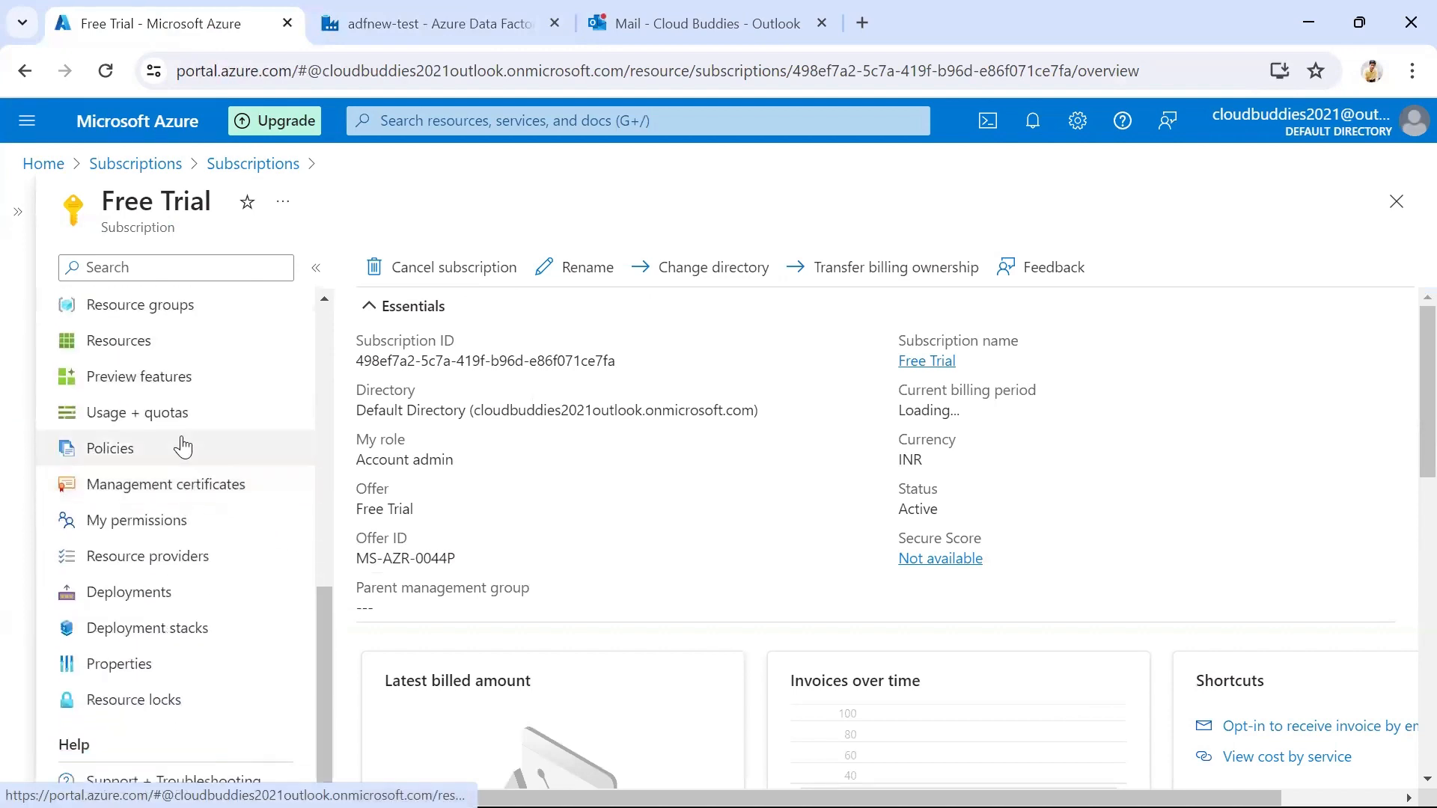
{"action": "left_click", "coordinate": [157, 565]}
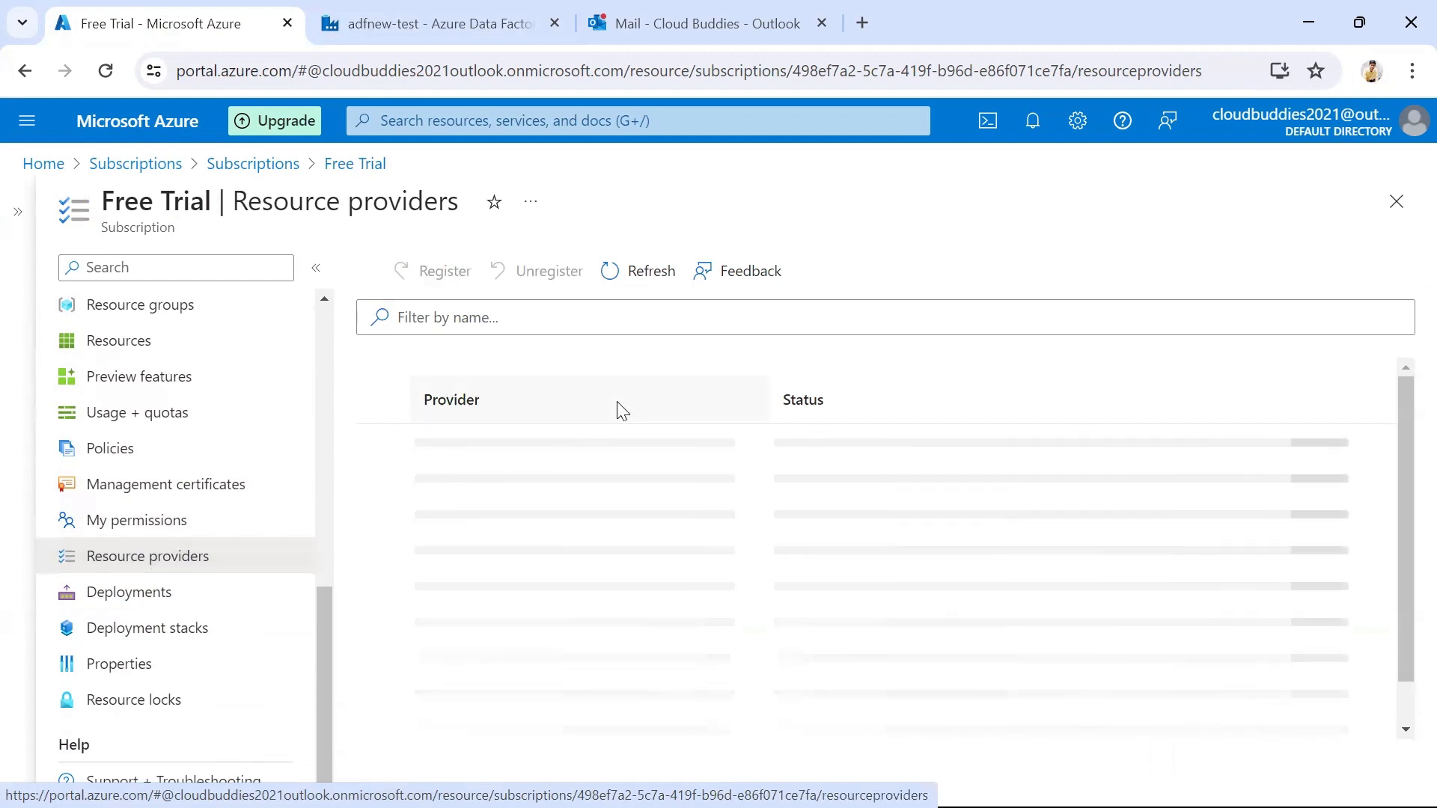
Filter the resource providers by "insights" and select microsoft.insights to check its registration status
{"action": "left_click", "coordinate": [605, 329]}
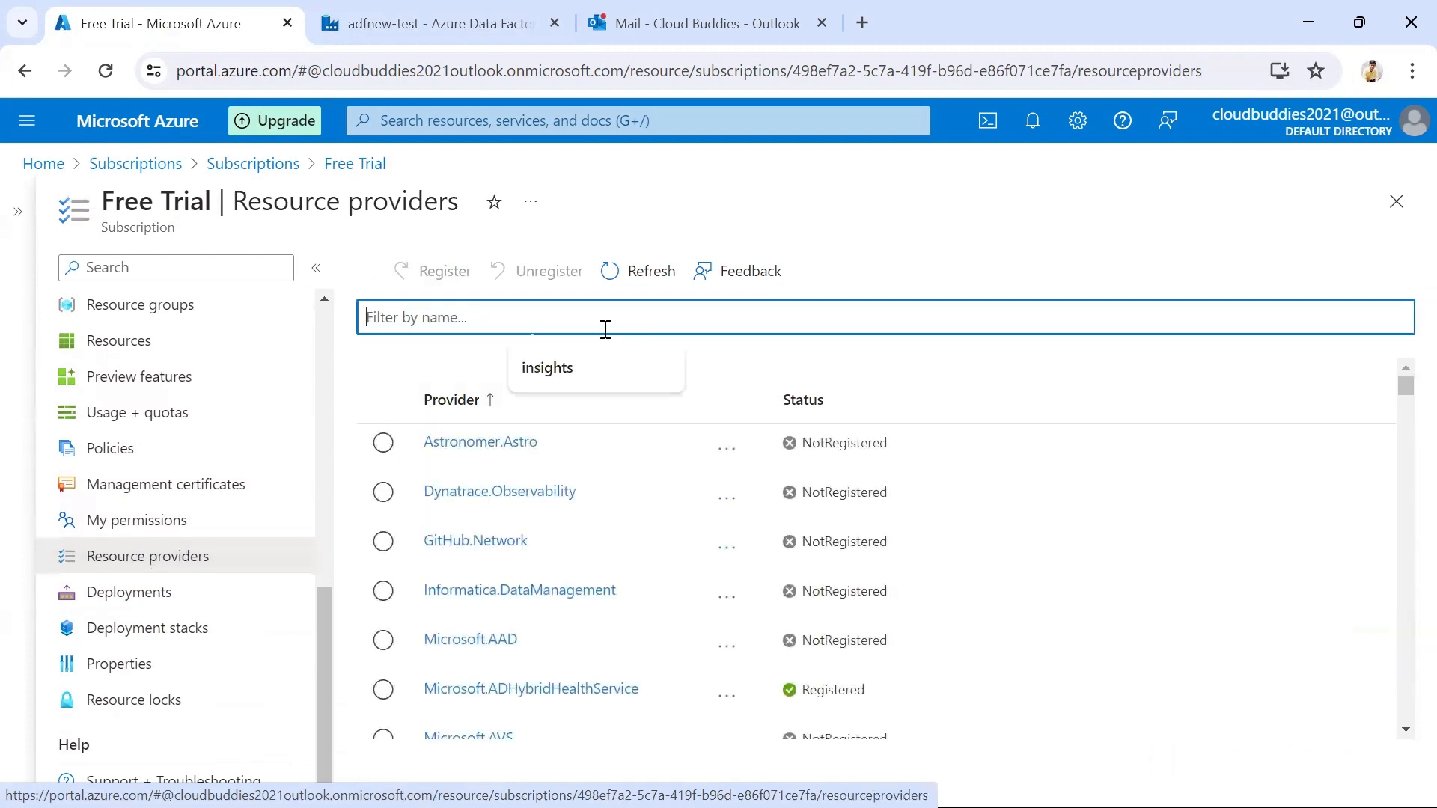
{"action": "type", "text": "i"}
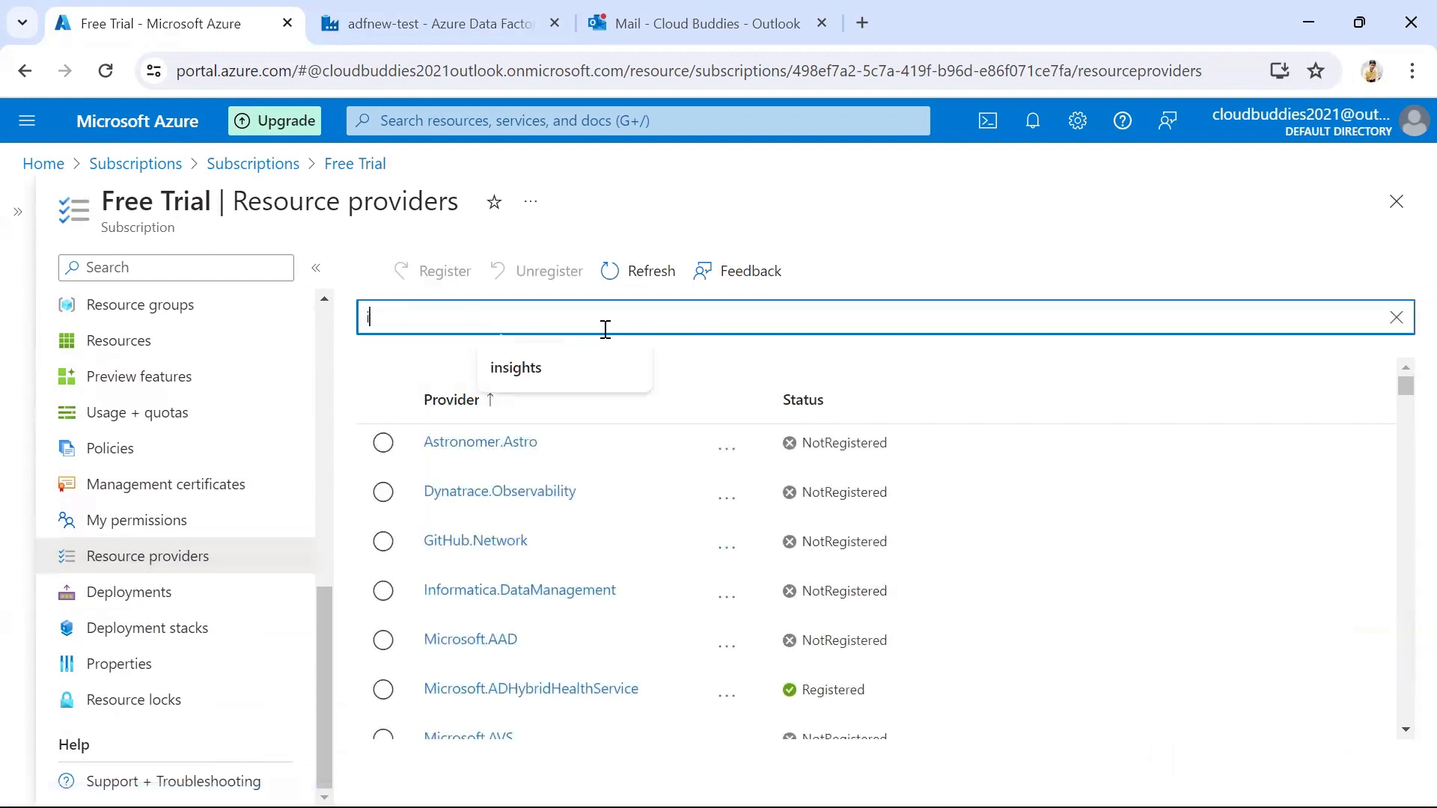
{"action": "type", "text": "nsights"}
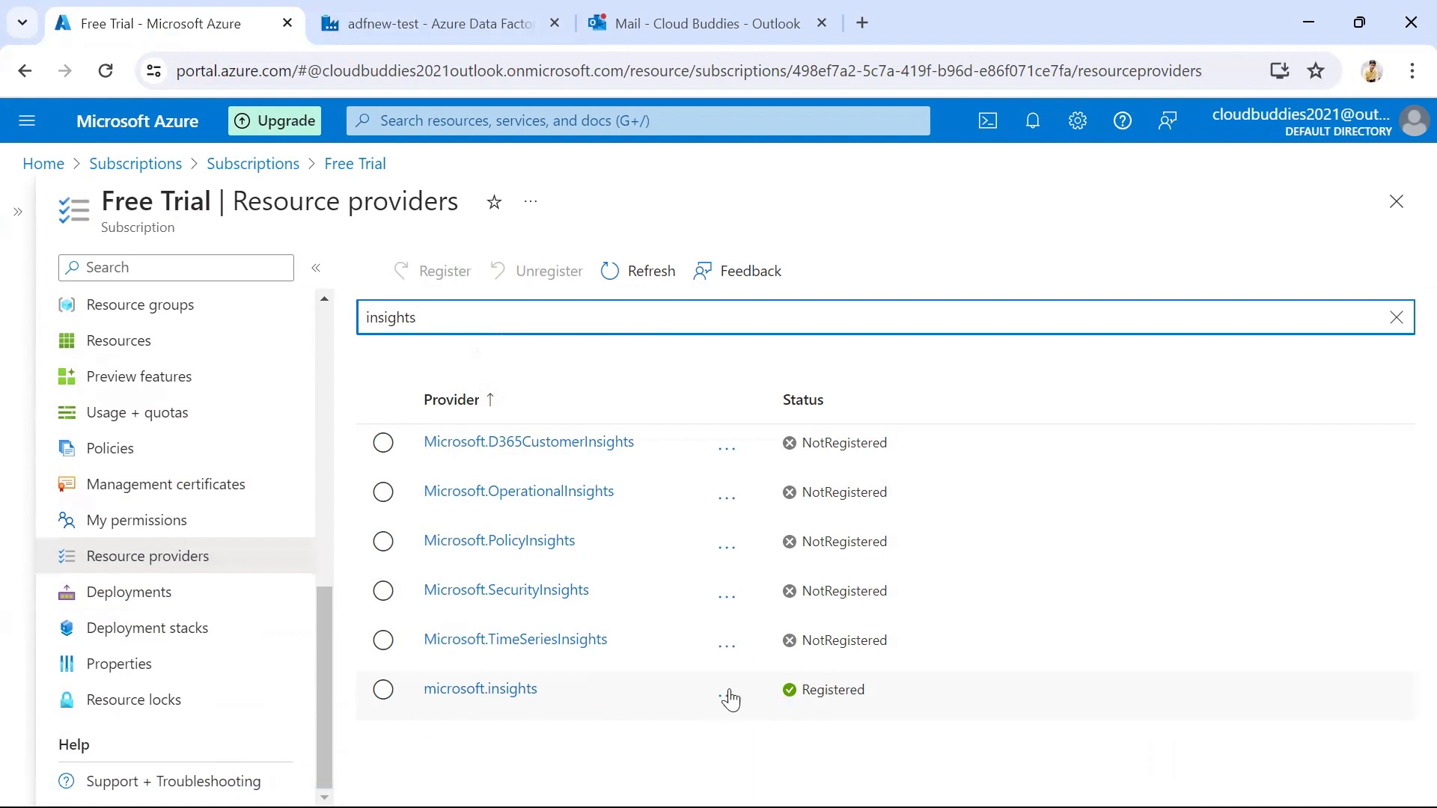
{"action": "left_click", "coordinate": [385, 691]}
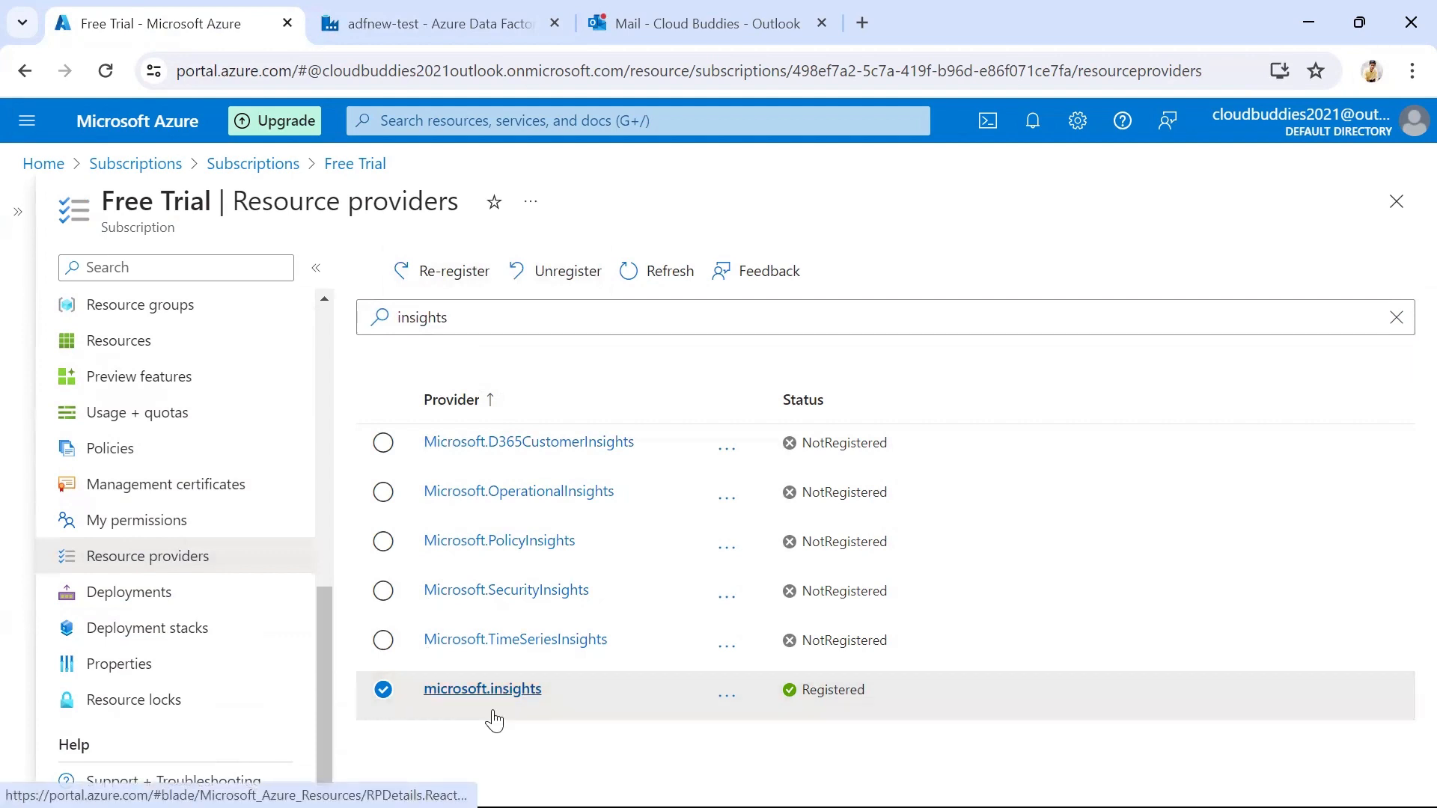
Switch to Azure Data Factory, create the configured alert rule with the groupnew notification, and refresh the alerts list
{"action": "left_click", "coordinate": [430, 23]}
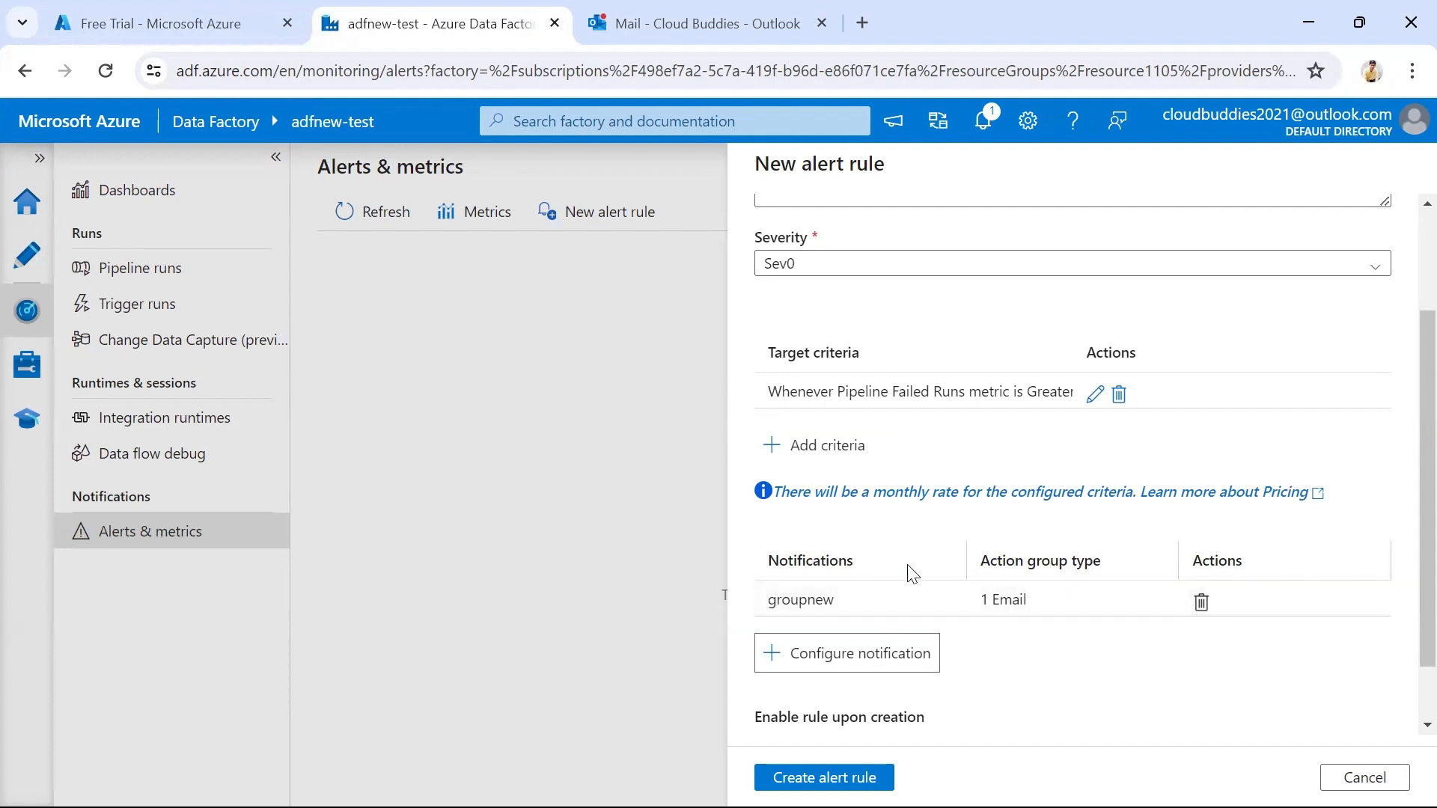
{"action": "scroll", "coordinate": [951, 593], "scroll_direction": "down", "scroll_amount": 1}
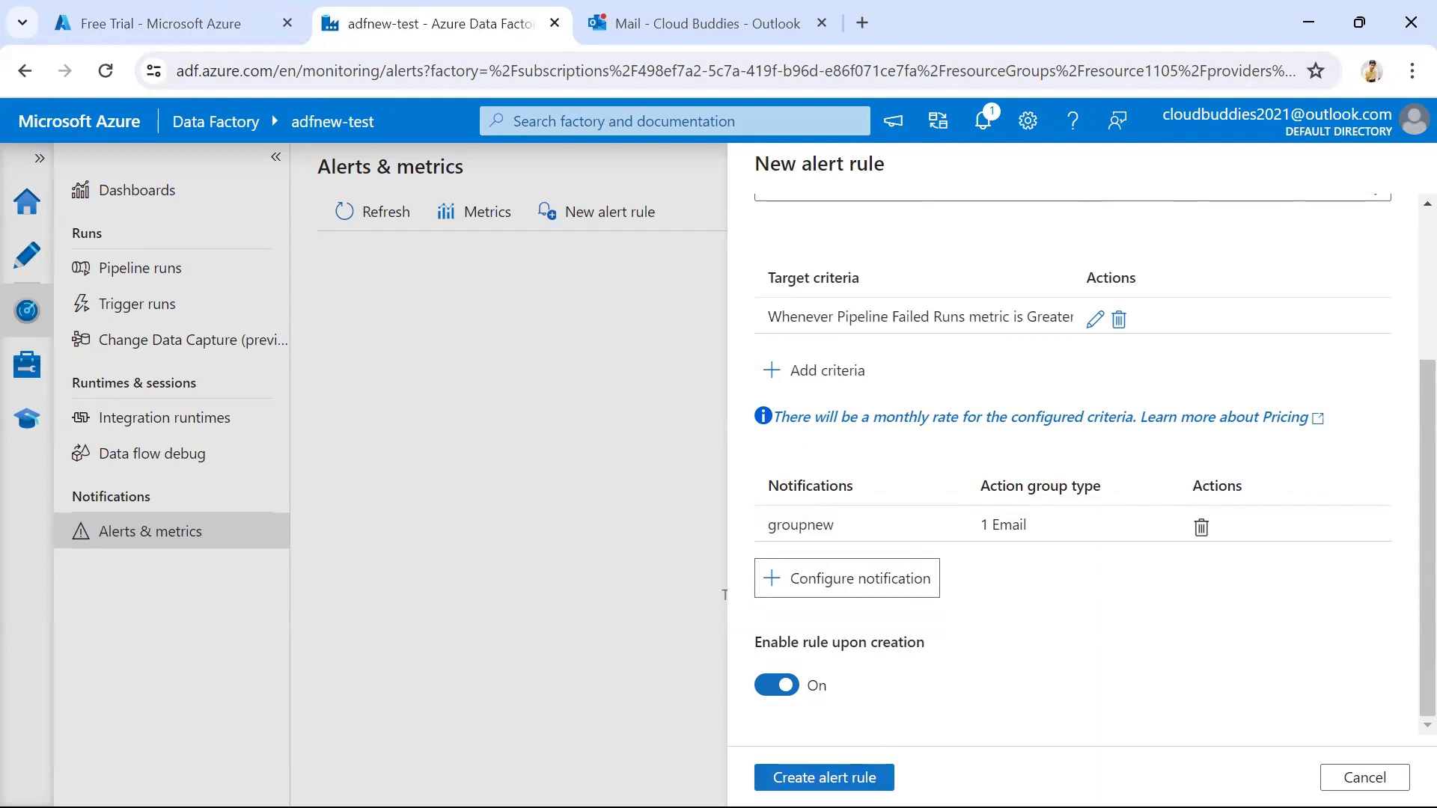
{"action": "left_click", "coordinate": [868, 778]}
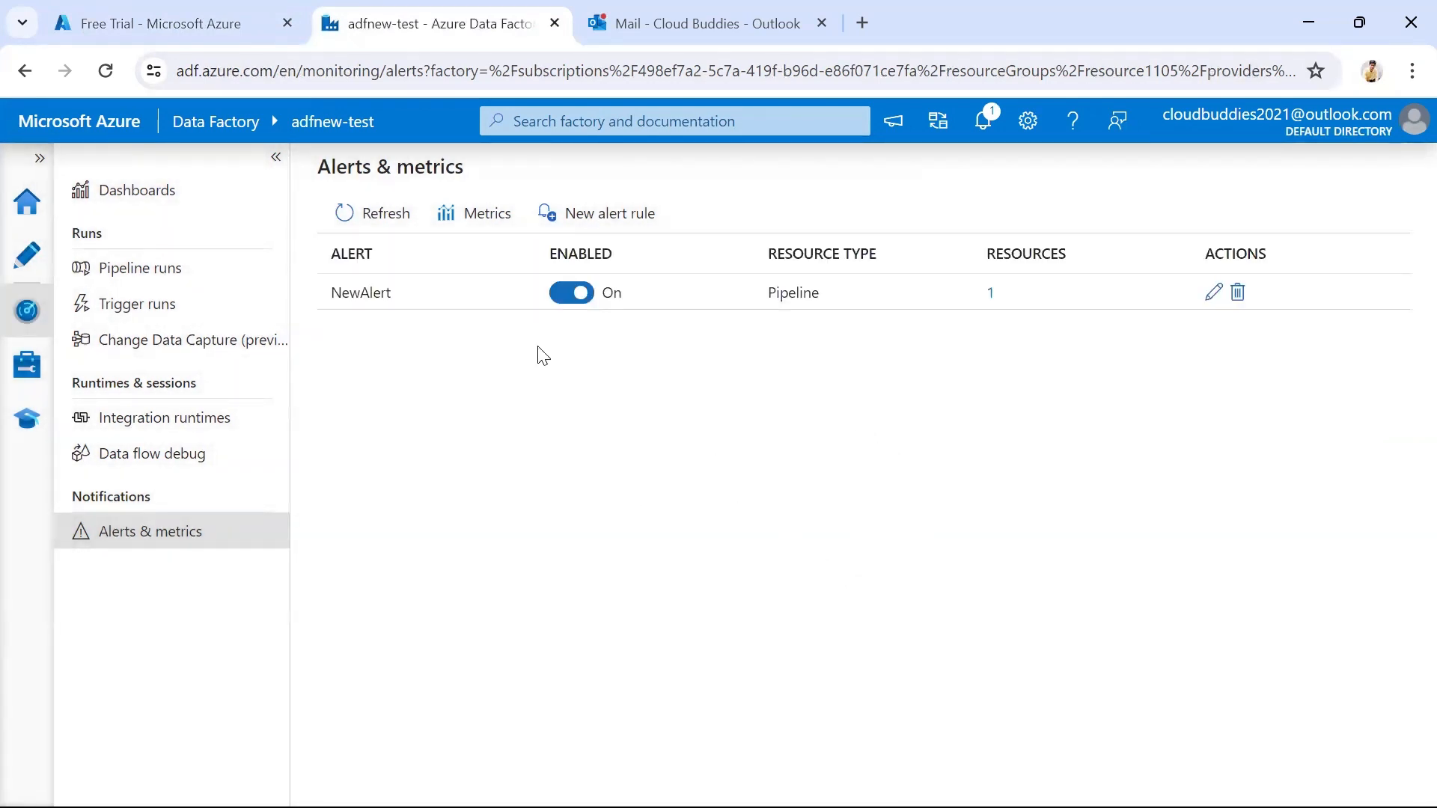
{"action": "left_click", "coordinate": [397, 217]}
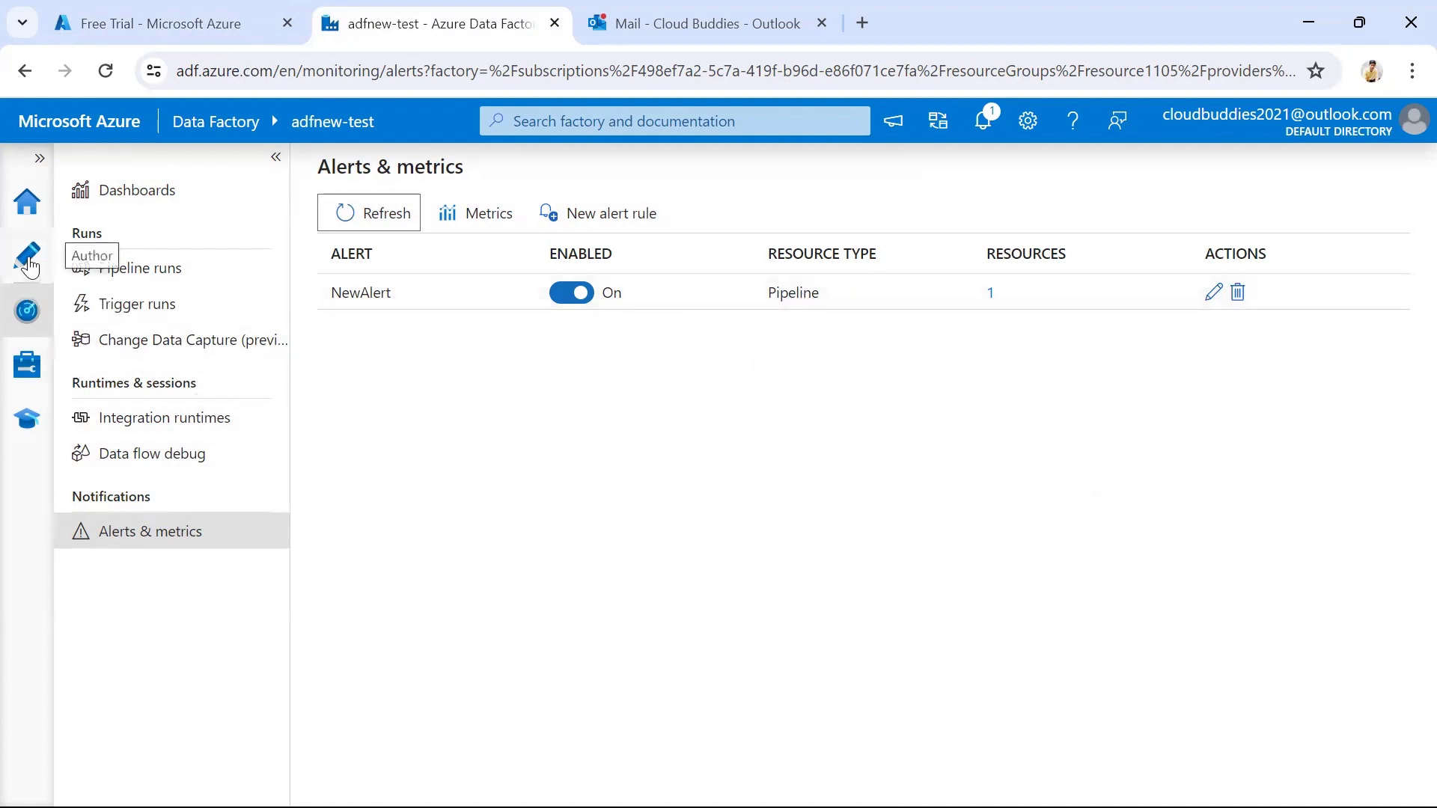
Open pipeline1 for authoring and trigger an on-demand run of its last published configuration
{"action": "left_click", "coordinate": [28, 258]}
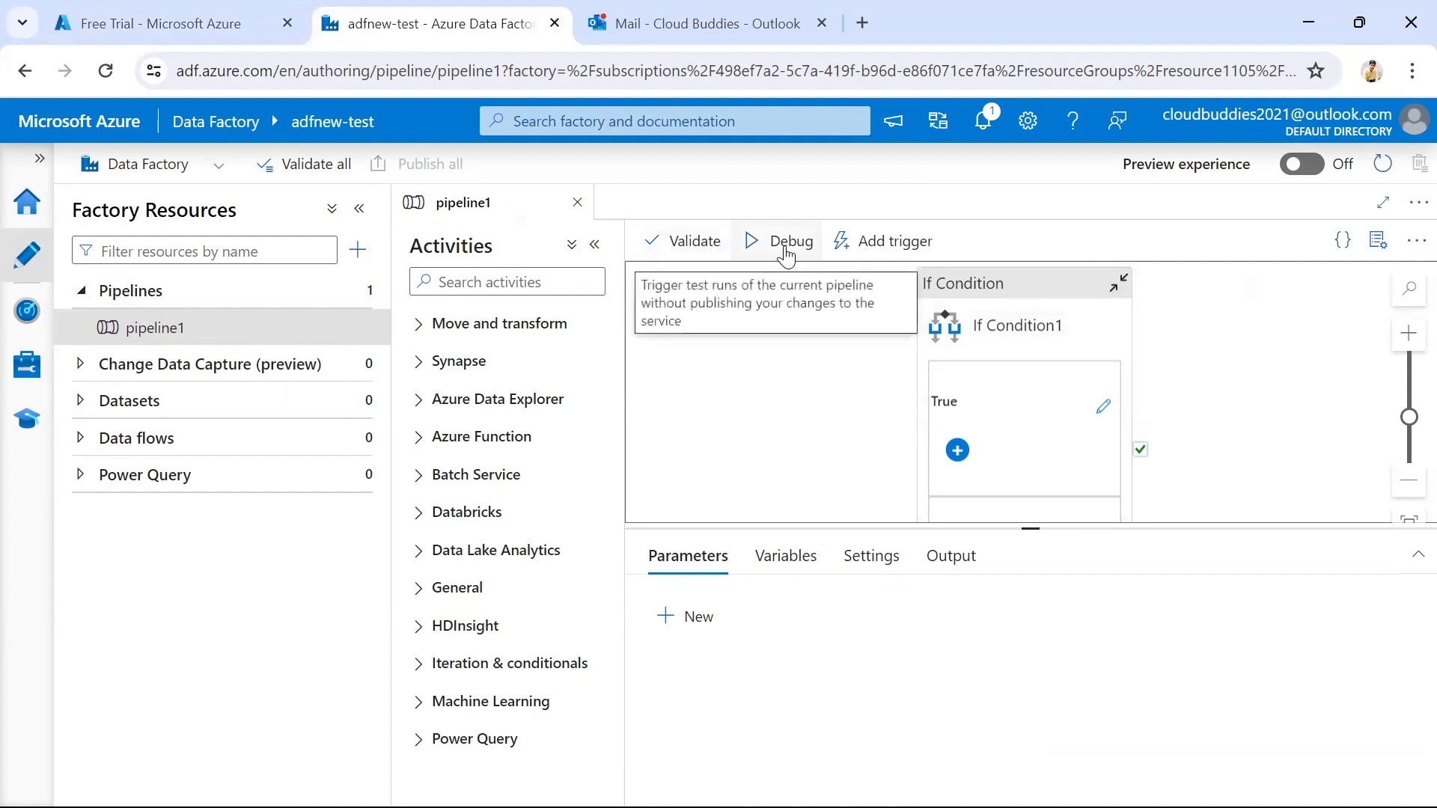
{"action": "left_click", "coordinate": [894, 241]}
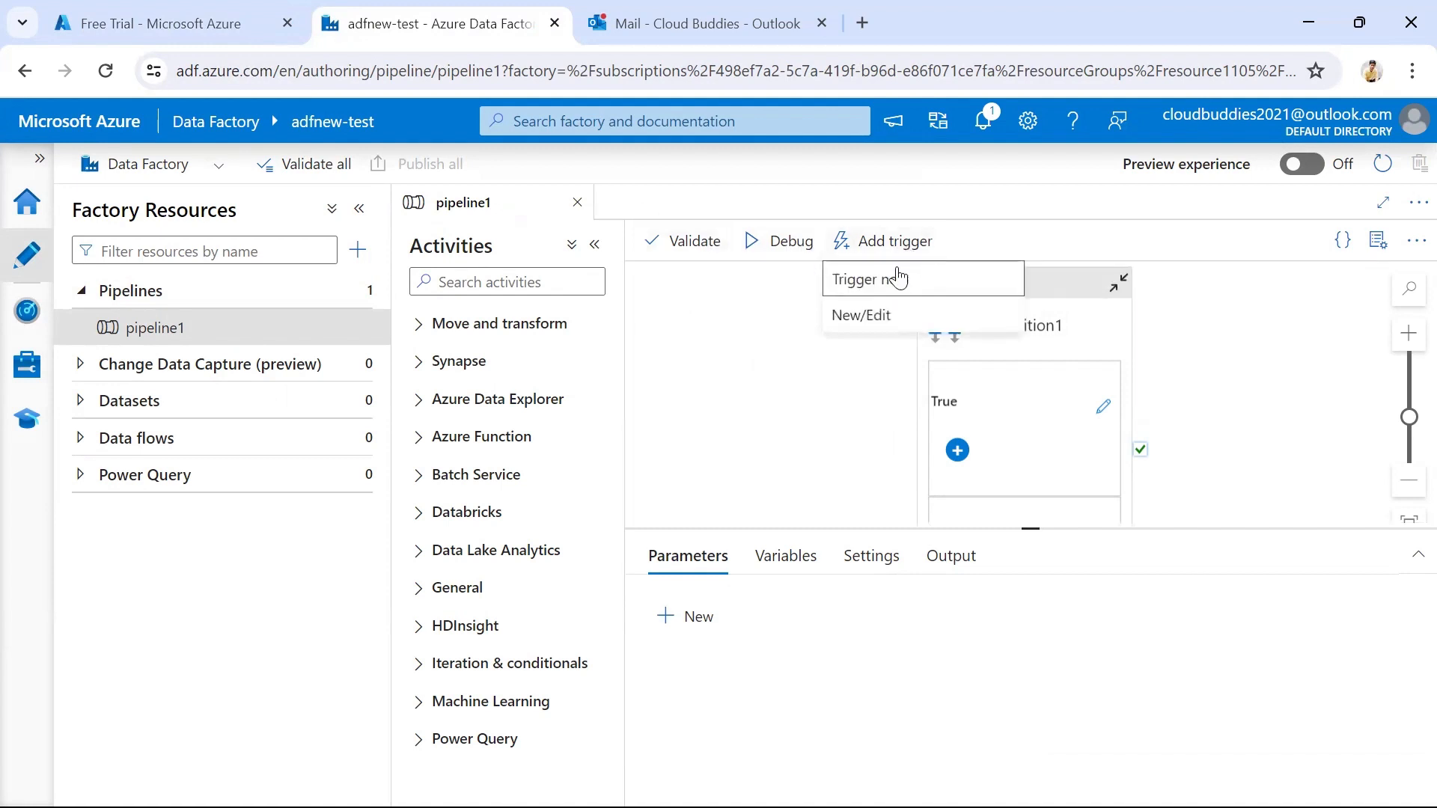
{"action": "left_click", "coordinate": [857, 285]}
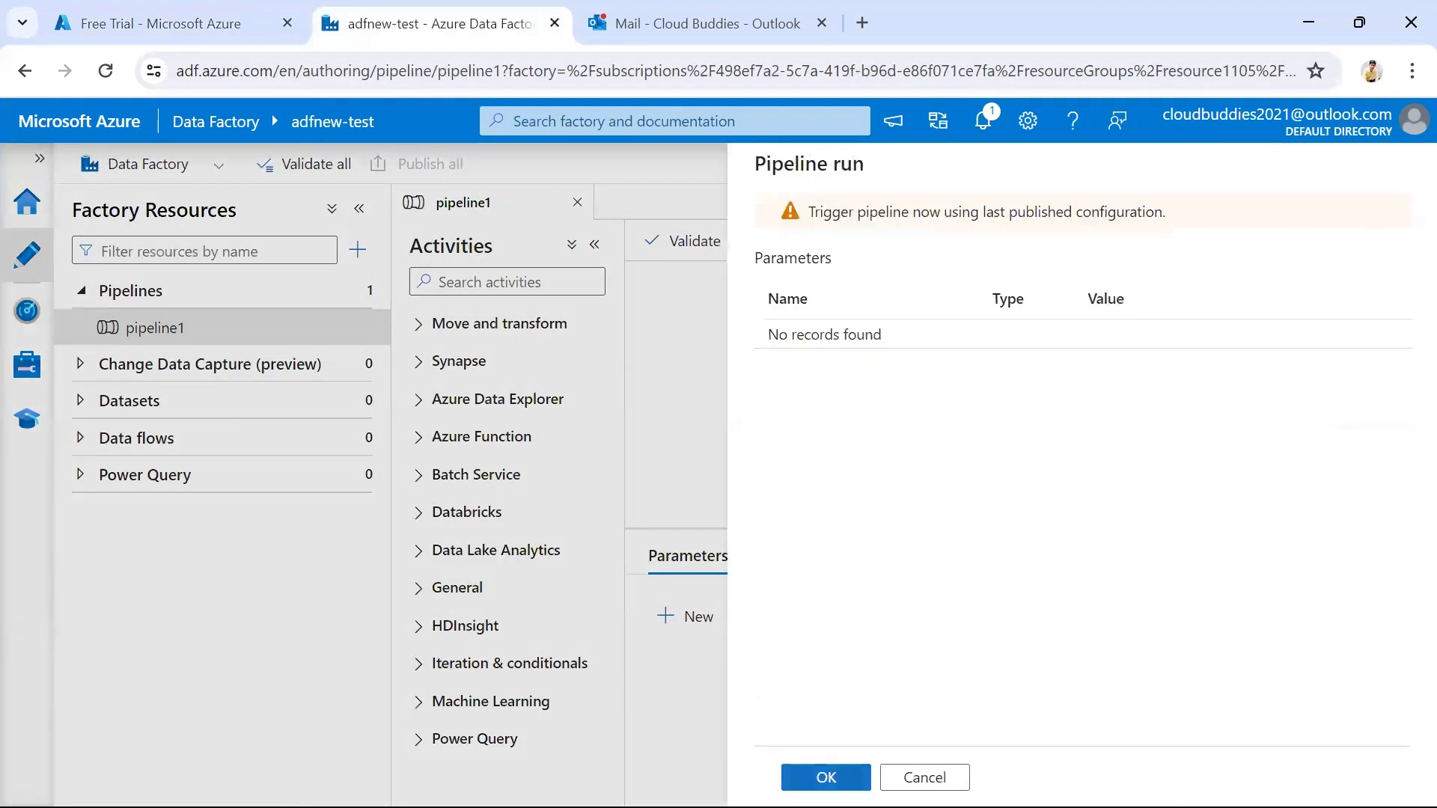
{"action": "left_click", "coordinate": [826, 777]}
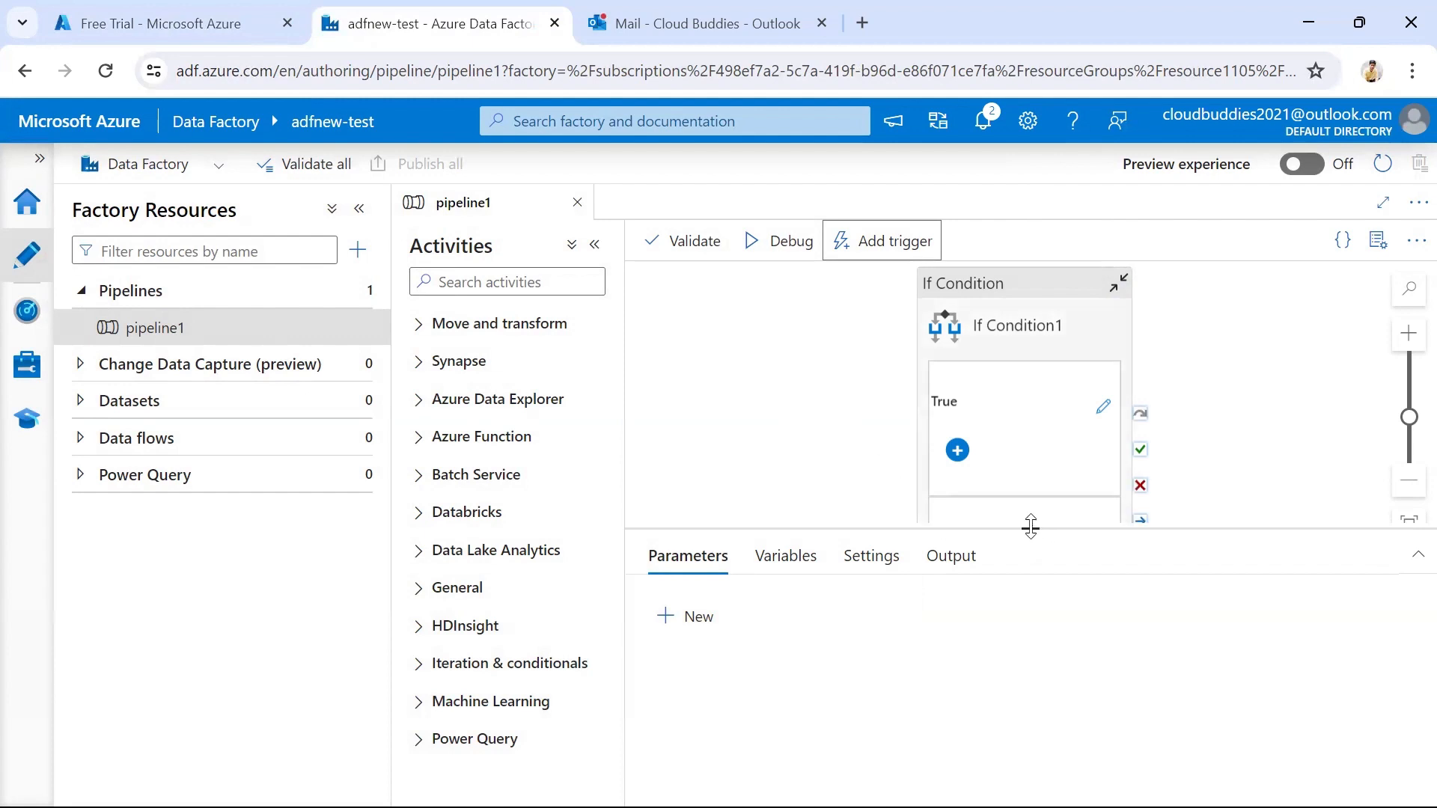
{"action": "left_click_drag", "start_coordinate": [1031, 527], "coordinate": [1022, 562]}
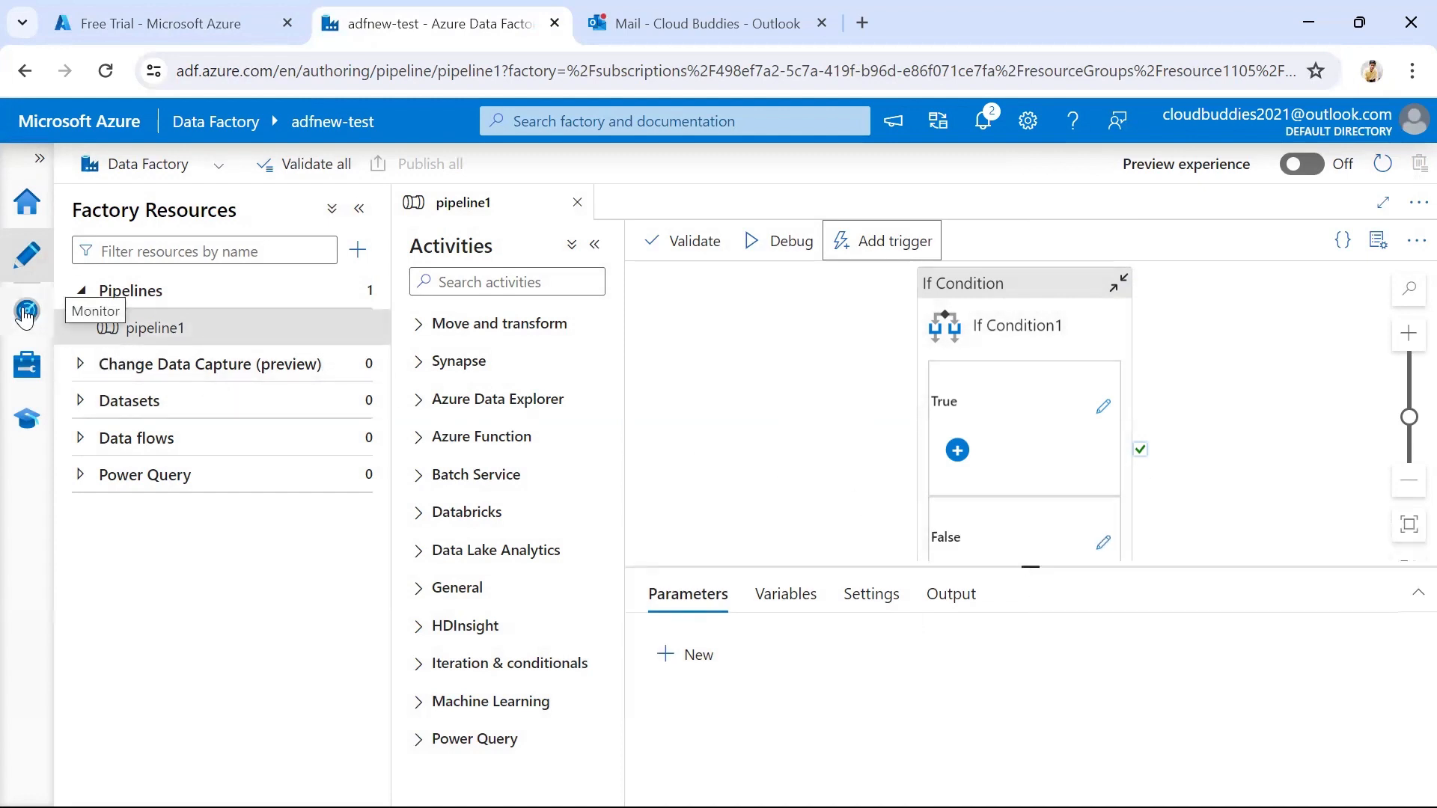
Check the status and error details of the triggered pipeline1 run in the pipeline runs monitor
{"action": "left_click", "coordinate": [25, 313]}
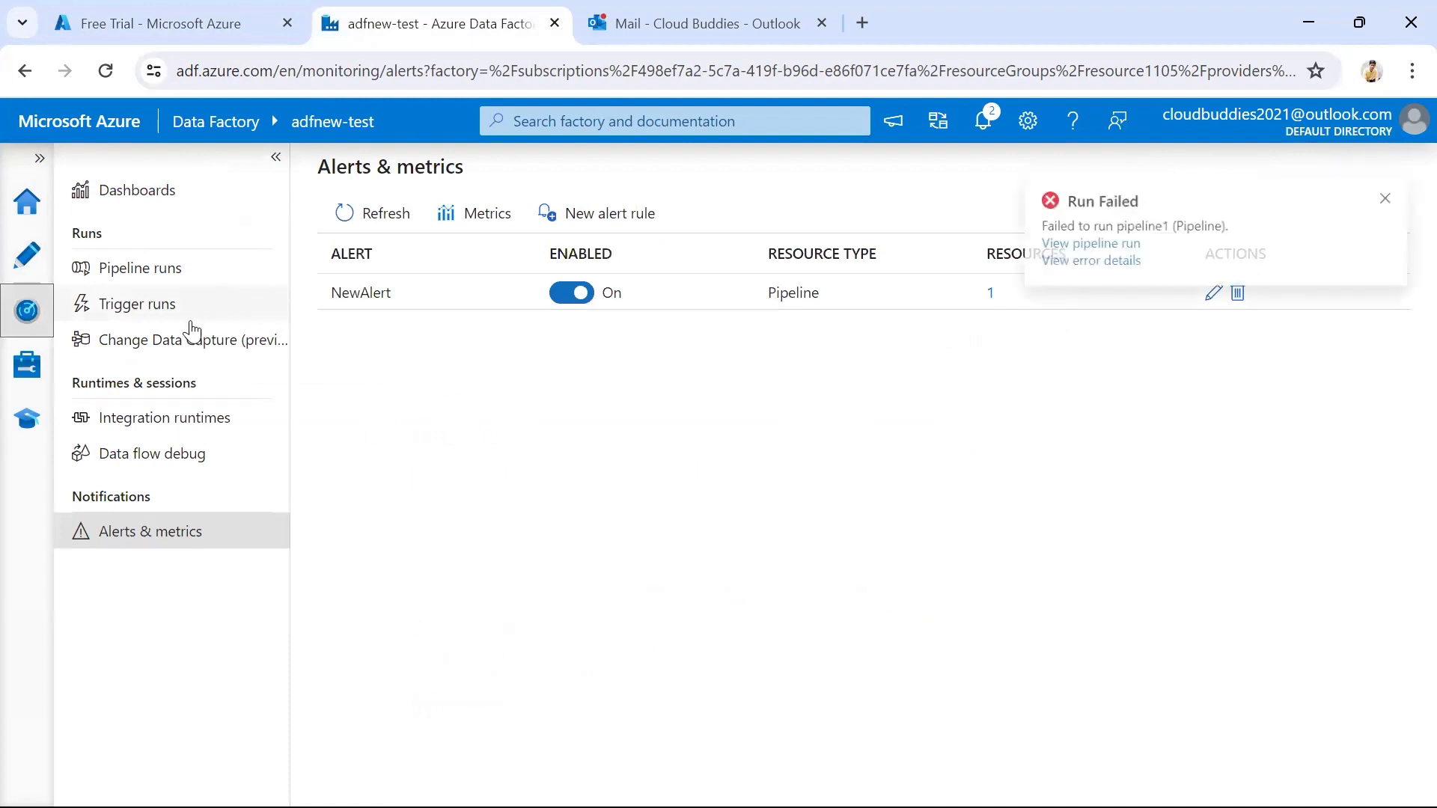
{"action": "left_click", "coordinate": [163, 277]}
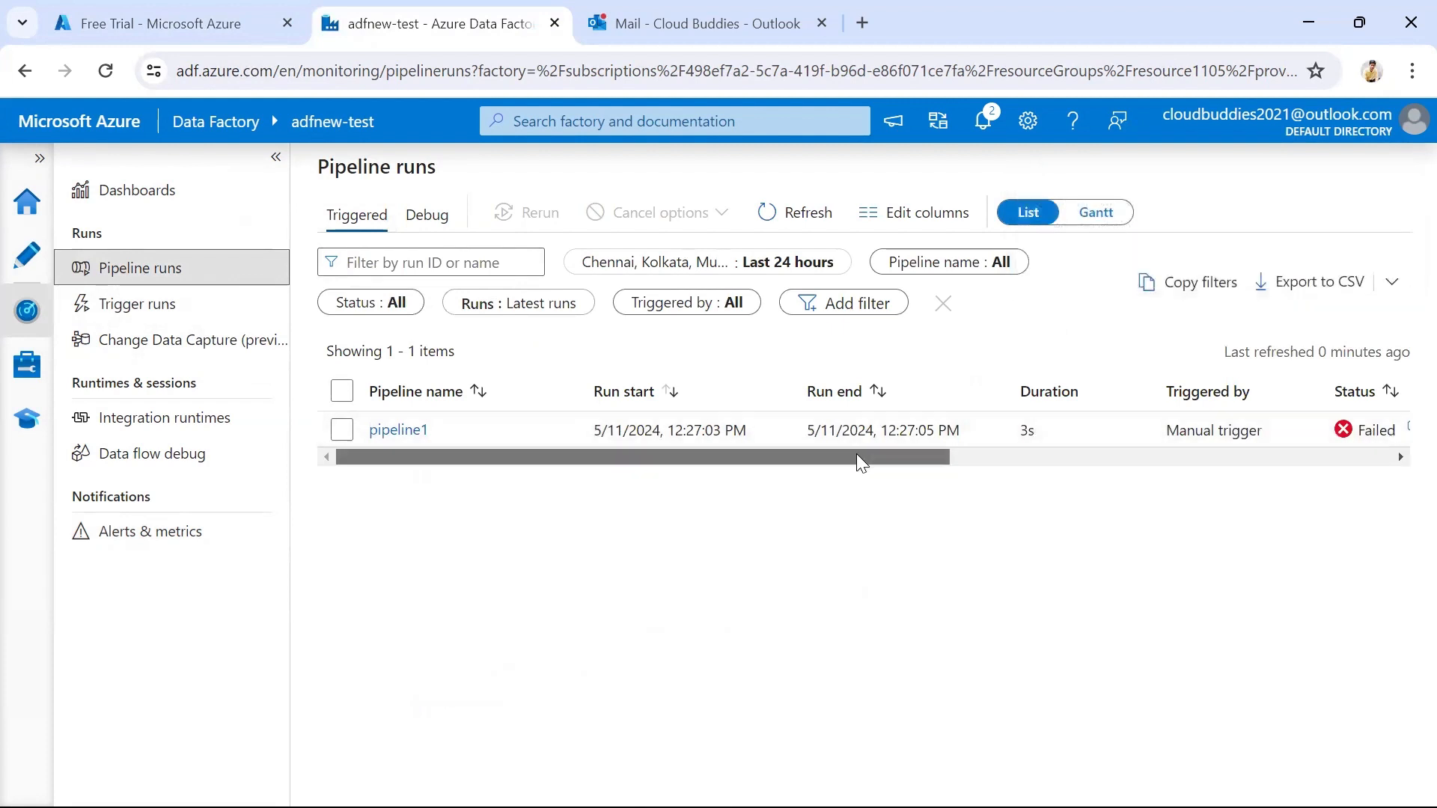
{"action": "left_click_drag", "start_coordinate": [861, 461], "coordinate": [969, 464]}
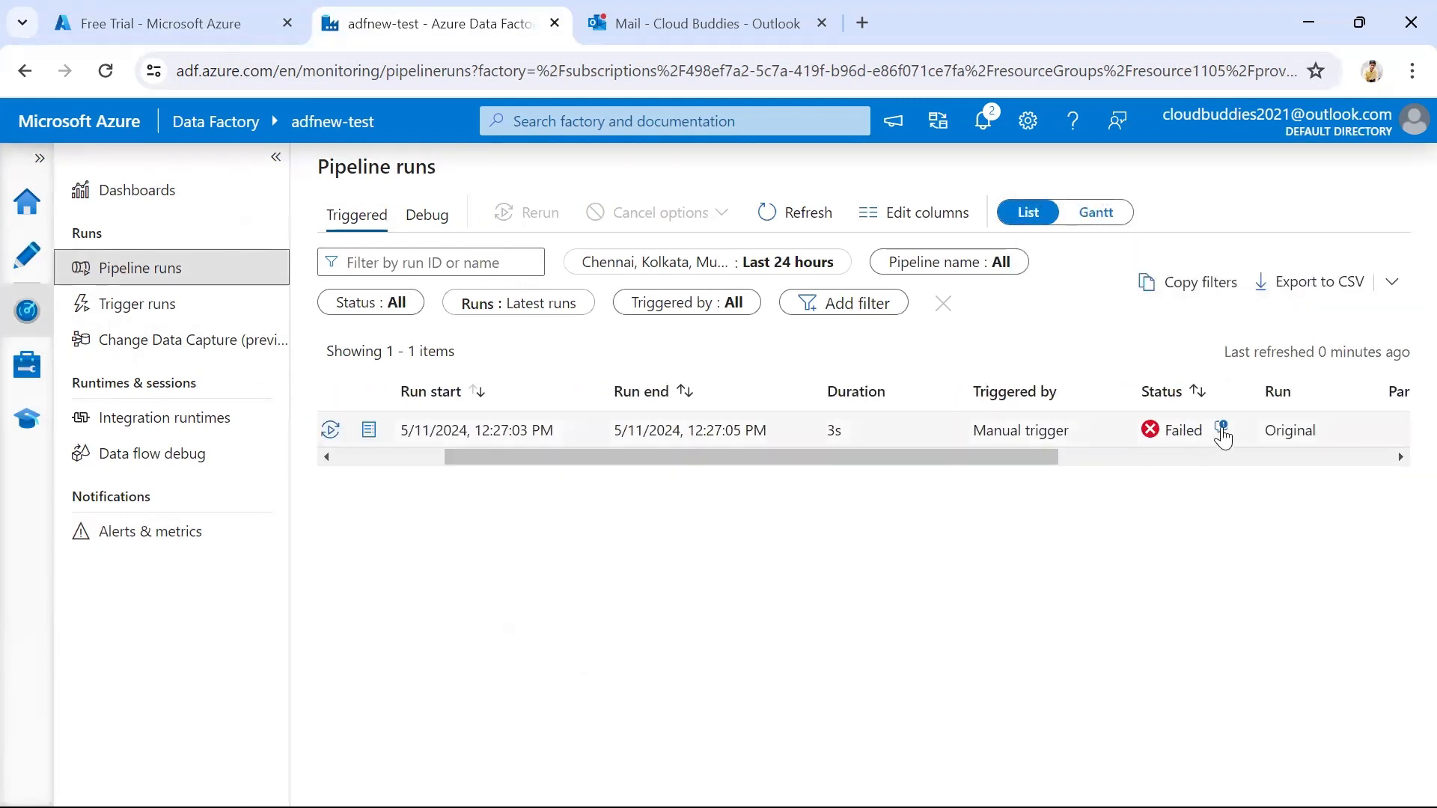
{"action": "left_click", "coordinate": [1221, 428]}
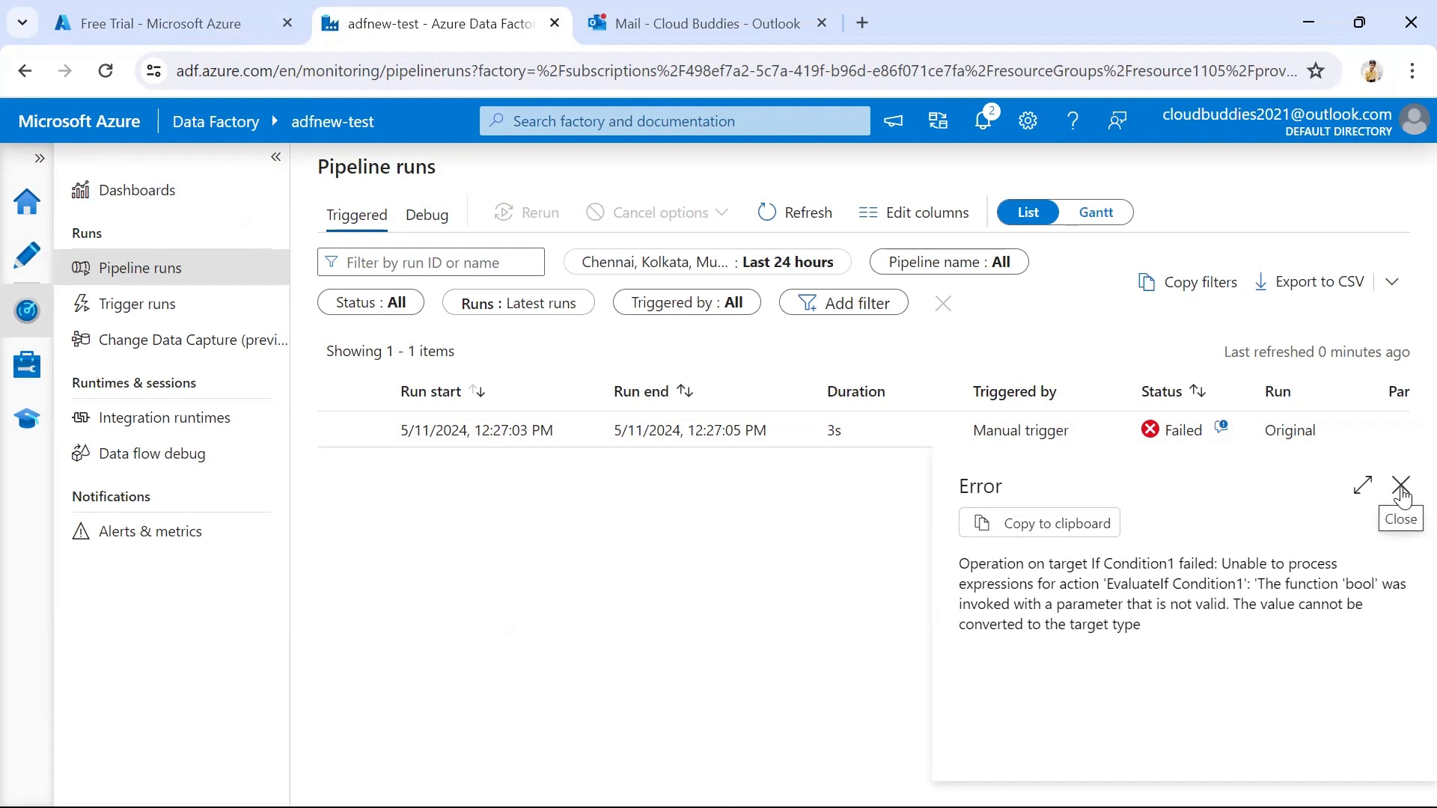
{"action": "left_click", "coordinate": [1399, 485]}
{"action": "left_click_drag", "start_coordinate": [713, 454], "coordinate": [621, 463]}
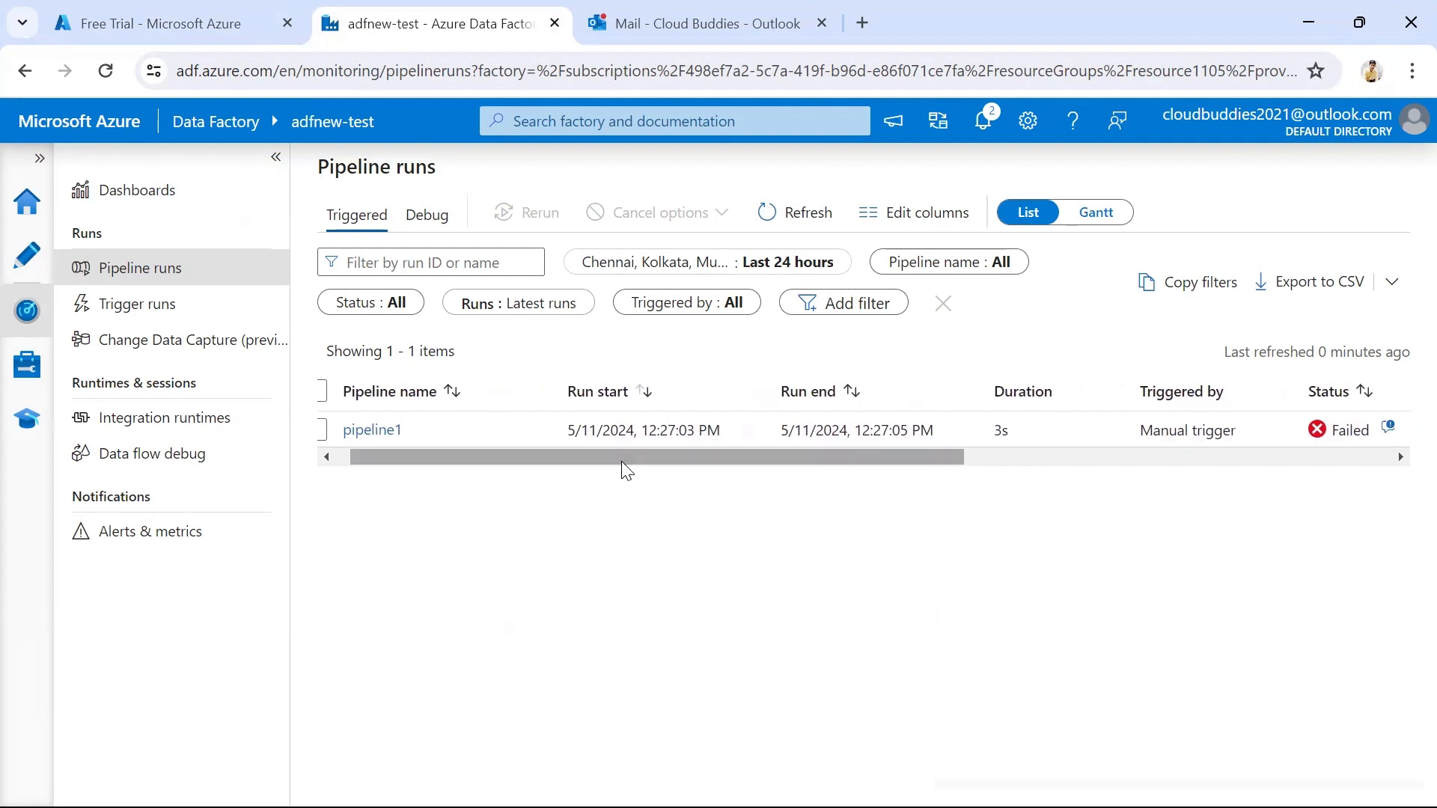
{"action": "left_click_drag", "start_coordinate": [647, 449], "coordinate": [454, 456]}
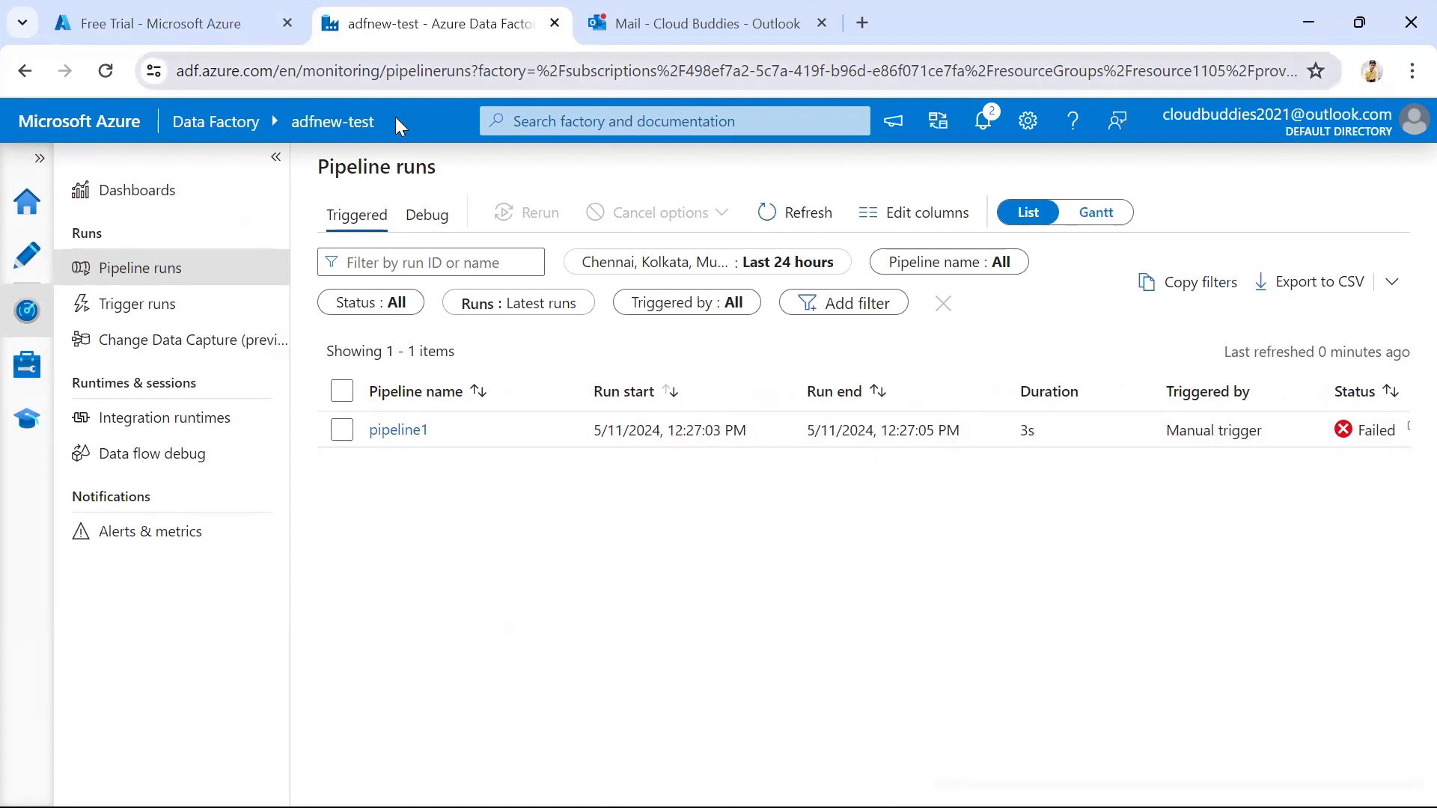
Switch to Outlook and read the Microsoft Azure email about being added to the groupnew action group
{"action": "left_click", "coordinate": [704, 23]}
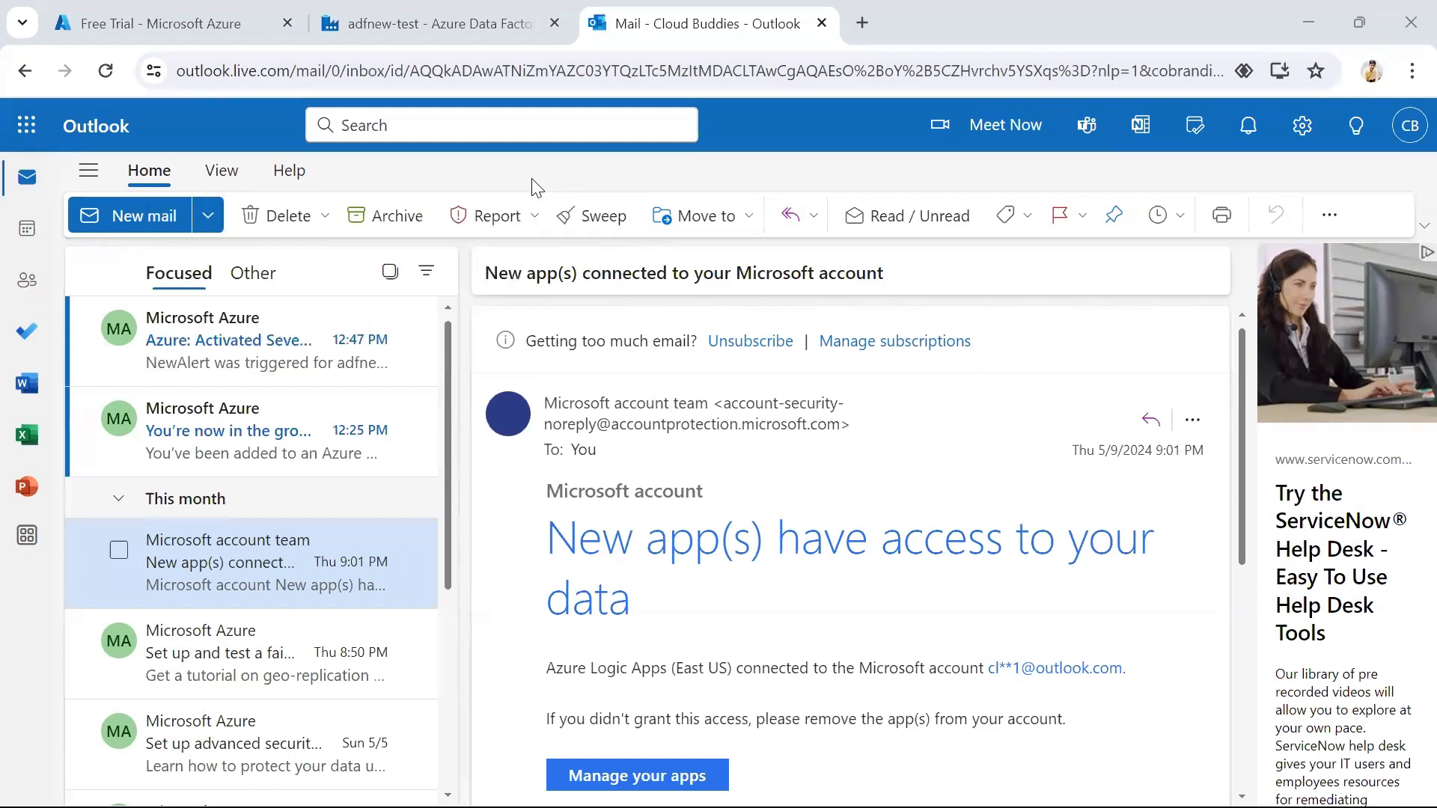
{"action": "left_click", "coordinate": [225, 447]}
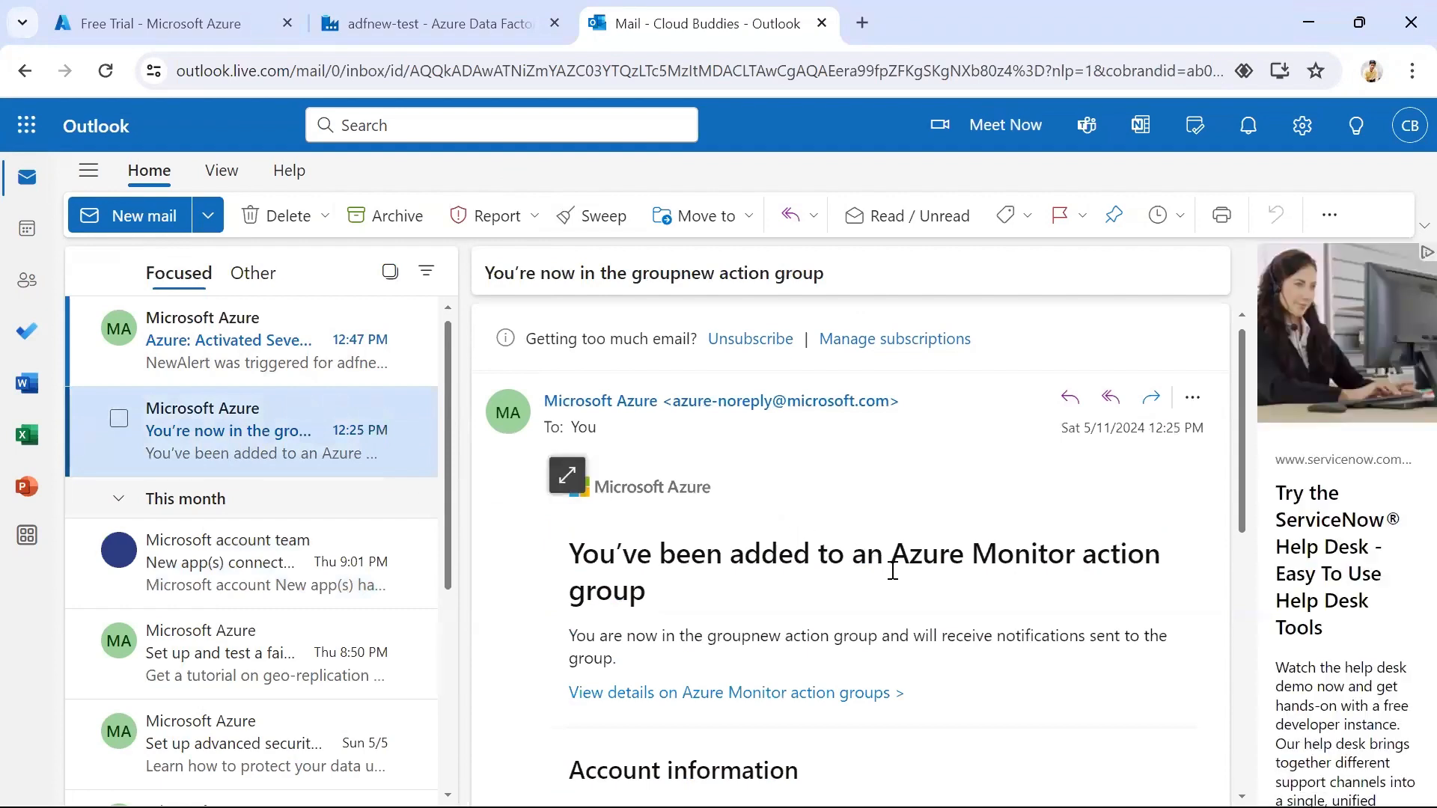
{"action": "scroll", "coordinate": [893, 570], "scroll_direction": "down", "scroll_amount": 1}
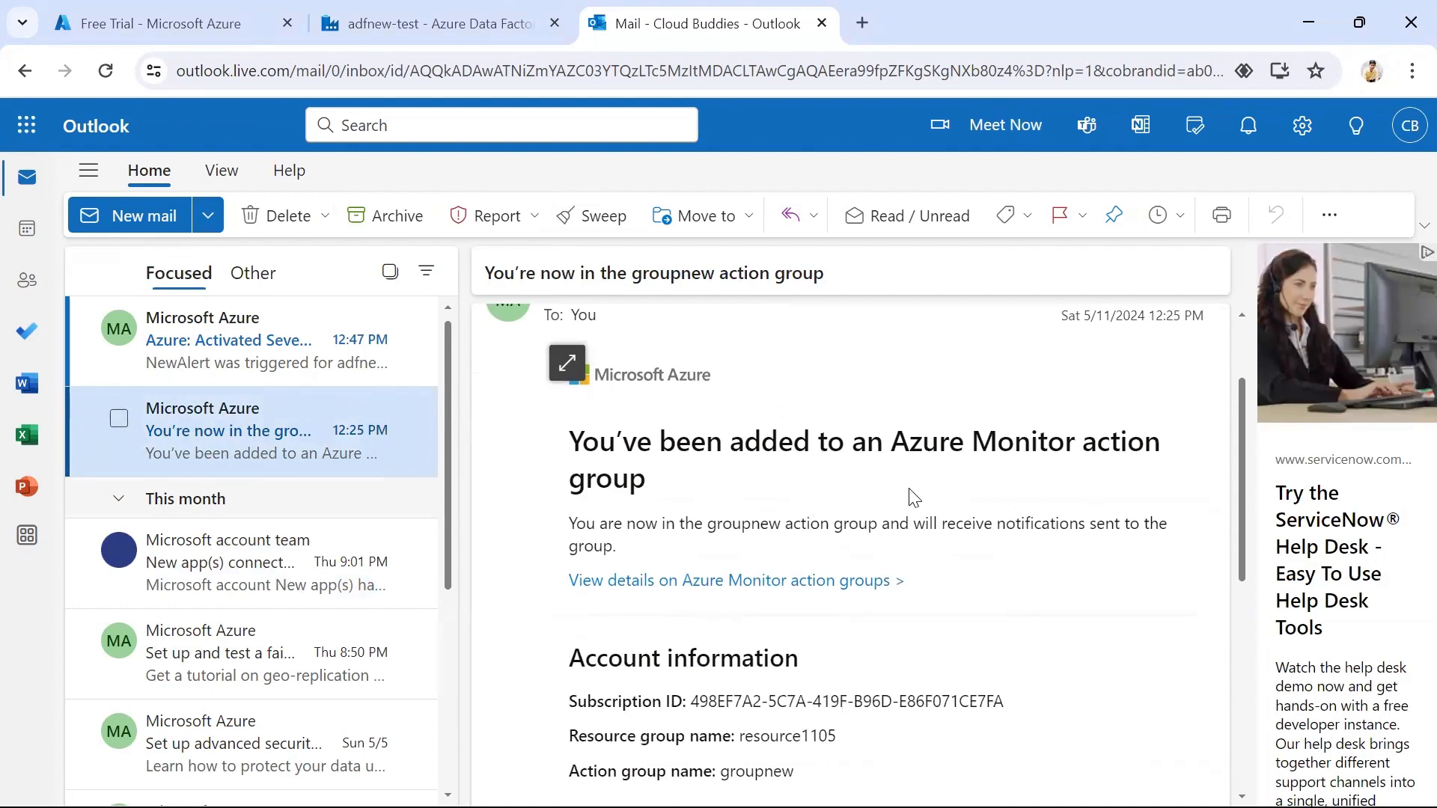
{"action": "scroll", "coordinate": [788, 536], "scroll_direction": "down", "scroll_amount": 1}
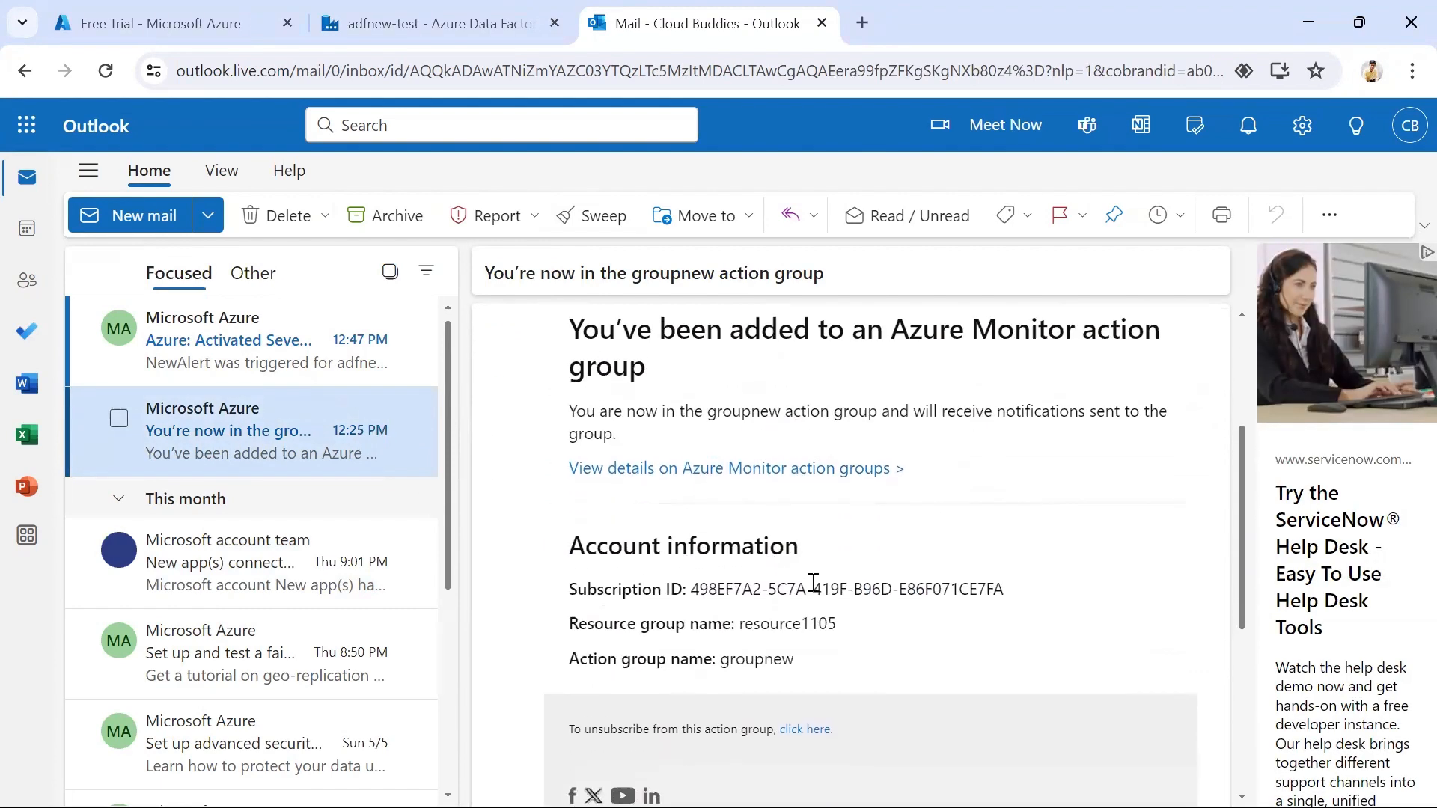
{"action": "scroll", "coordinate": [827, 580], "scroll_direction": "up", "scroll_amount": 1}
{"action": "scroll", "coordinate": [827, 580], "scroll_direction": "down", "scroll_amount": 2}
{"action": "scroll", "coordinate": [832, 573], "scroll_direction": "up", "scroll_amount": 2}
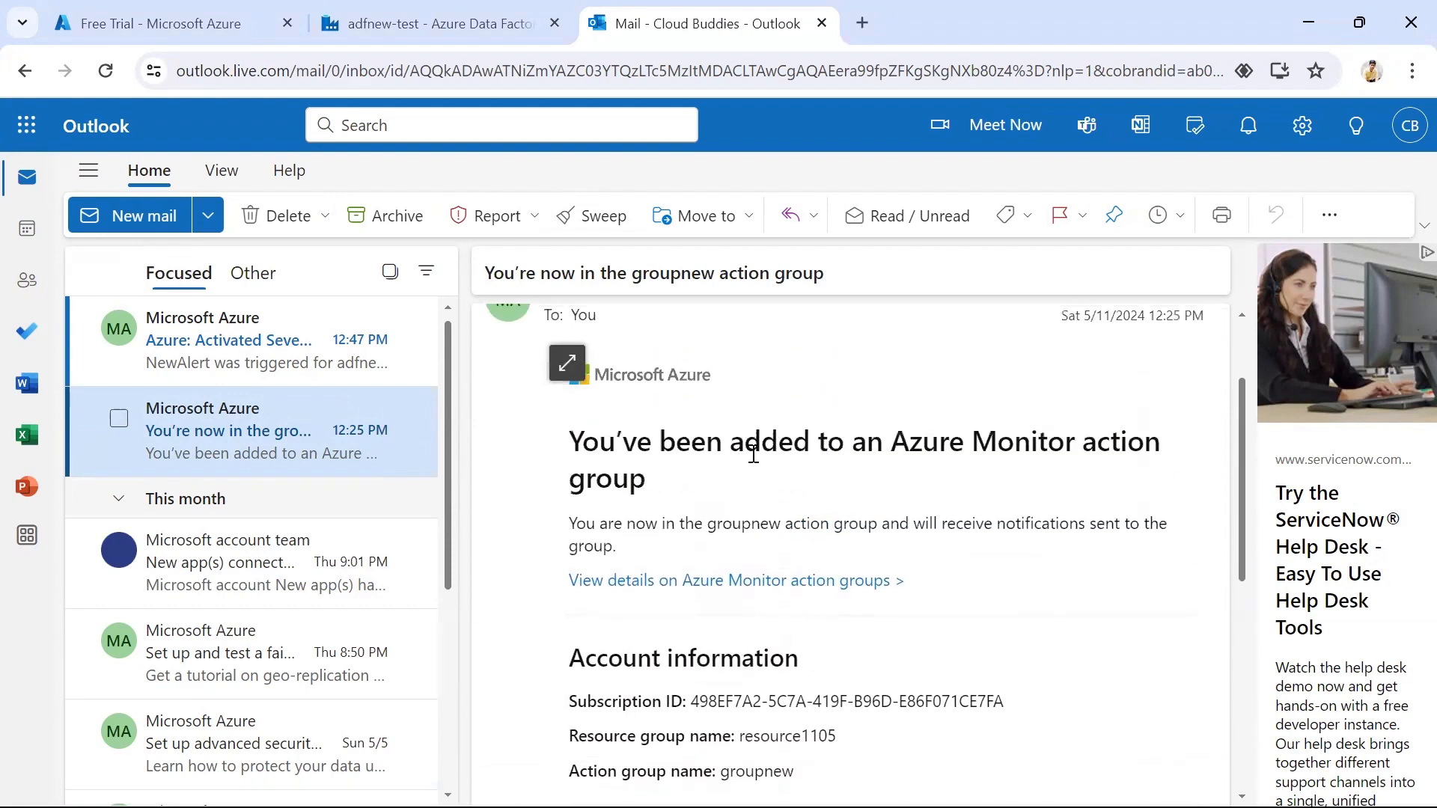
Read the NewAlert email's rule, resource and activation details, and return to the alerts list in Azure Data Factory
{"action": "left_click", "coordinate": [216, 365]}
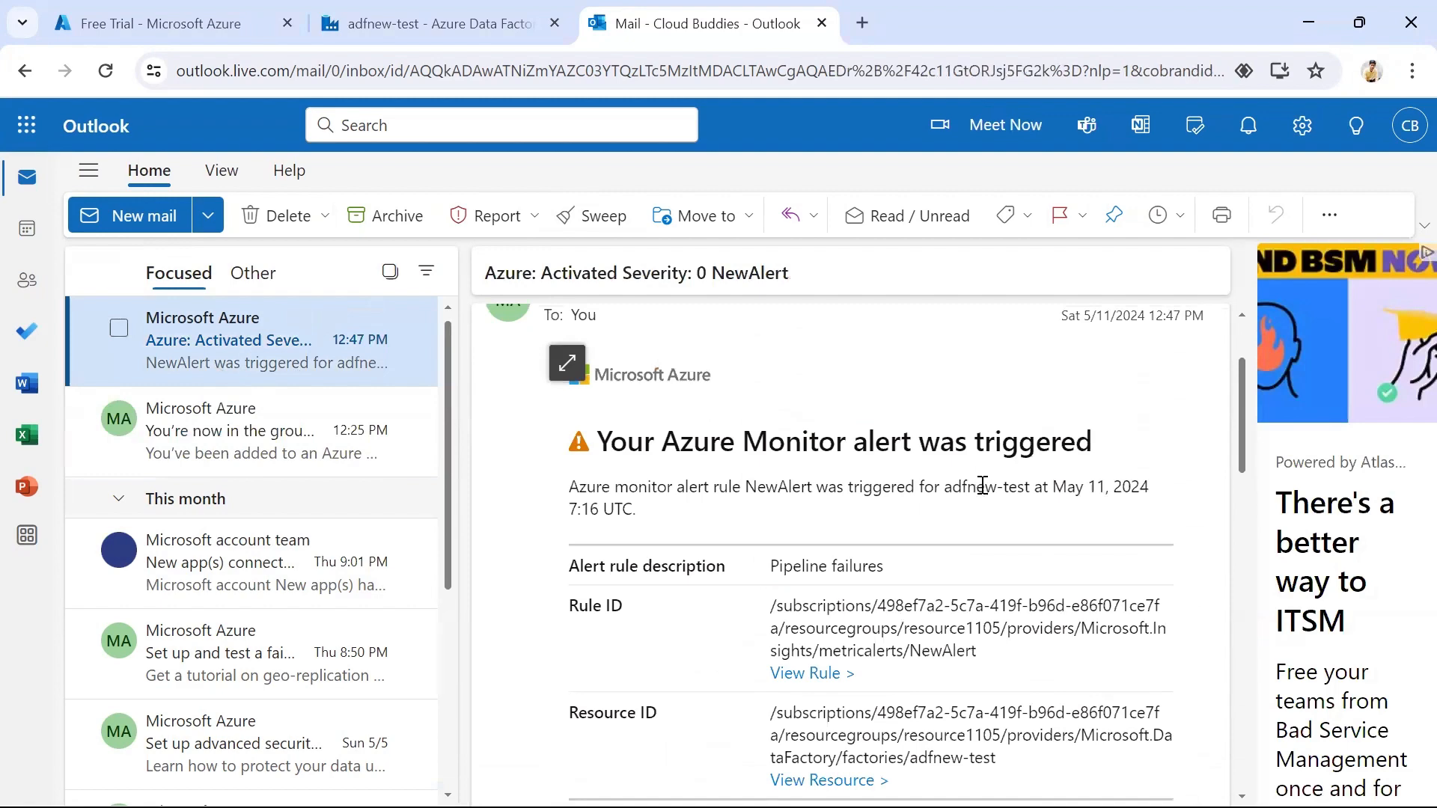
{"action": "scroll", "coordinate": [980, 479], "scroll_direction": "down", "scroll_amount": 1}
{"action": "scroll", "coordinate": [973, 483], "scroll_direction": "up", "scroll_amount": 3}
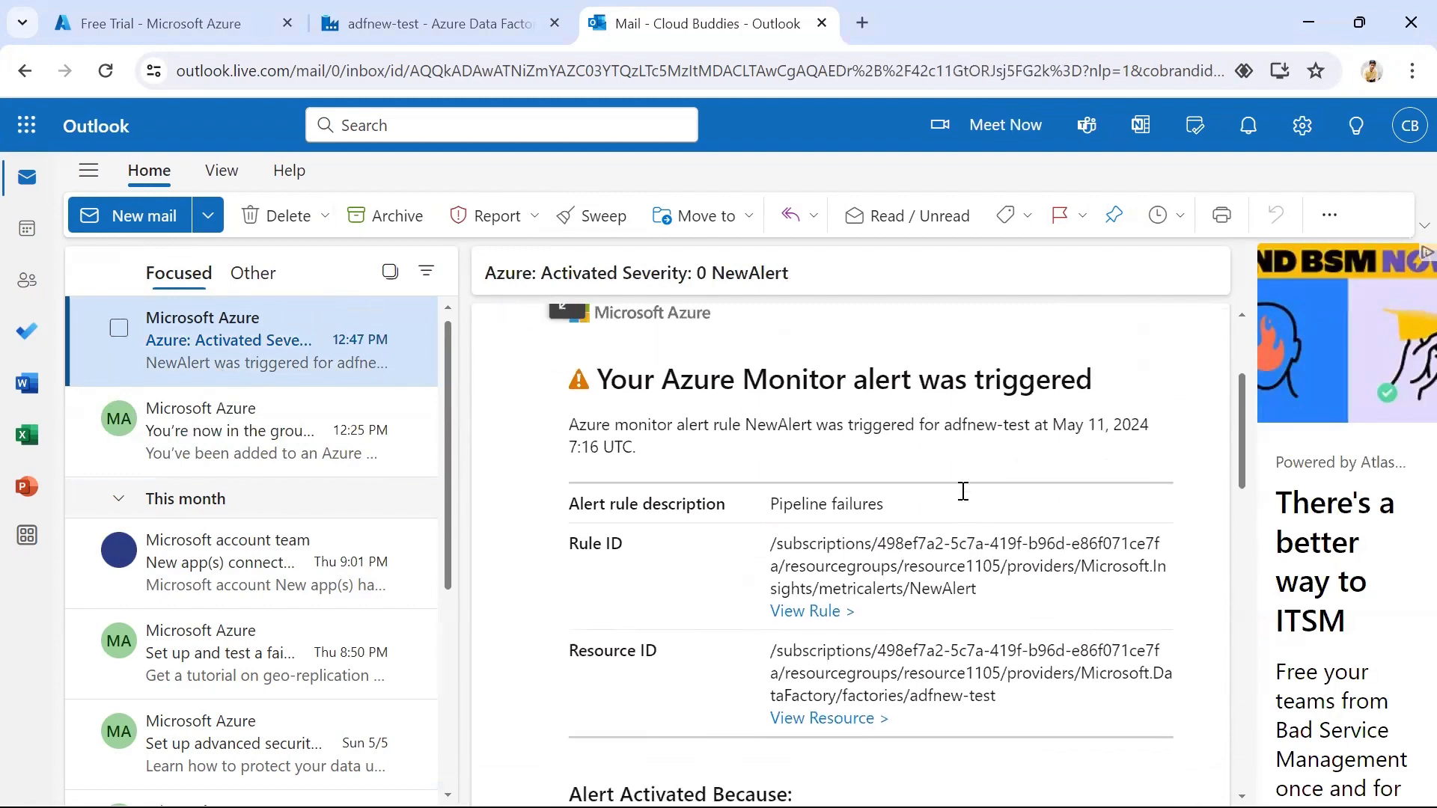
{"action": "scroll", "coordinate": [823, 483], "scroll_direction": "down", "scroll_amount": 1}
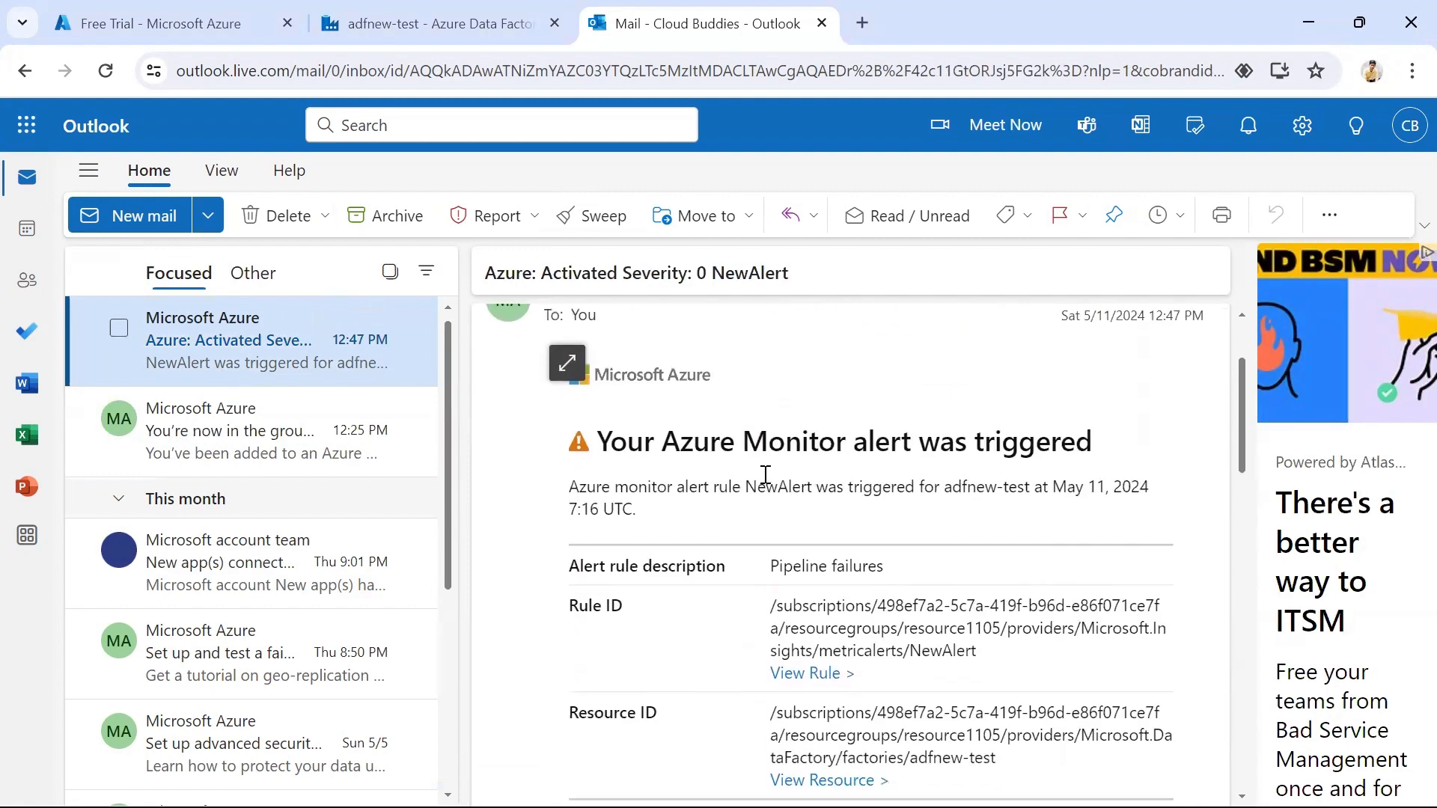
{"action": "scroll", "coordinate": [910, 485], "scroll_direction": "down", "scroll_amount": 2}
{"action": "scroll", "coordinate": [914, 477], "scroll_direction": "down", "scroll_amount": 1}
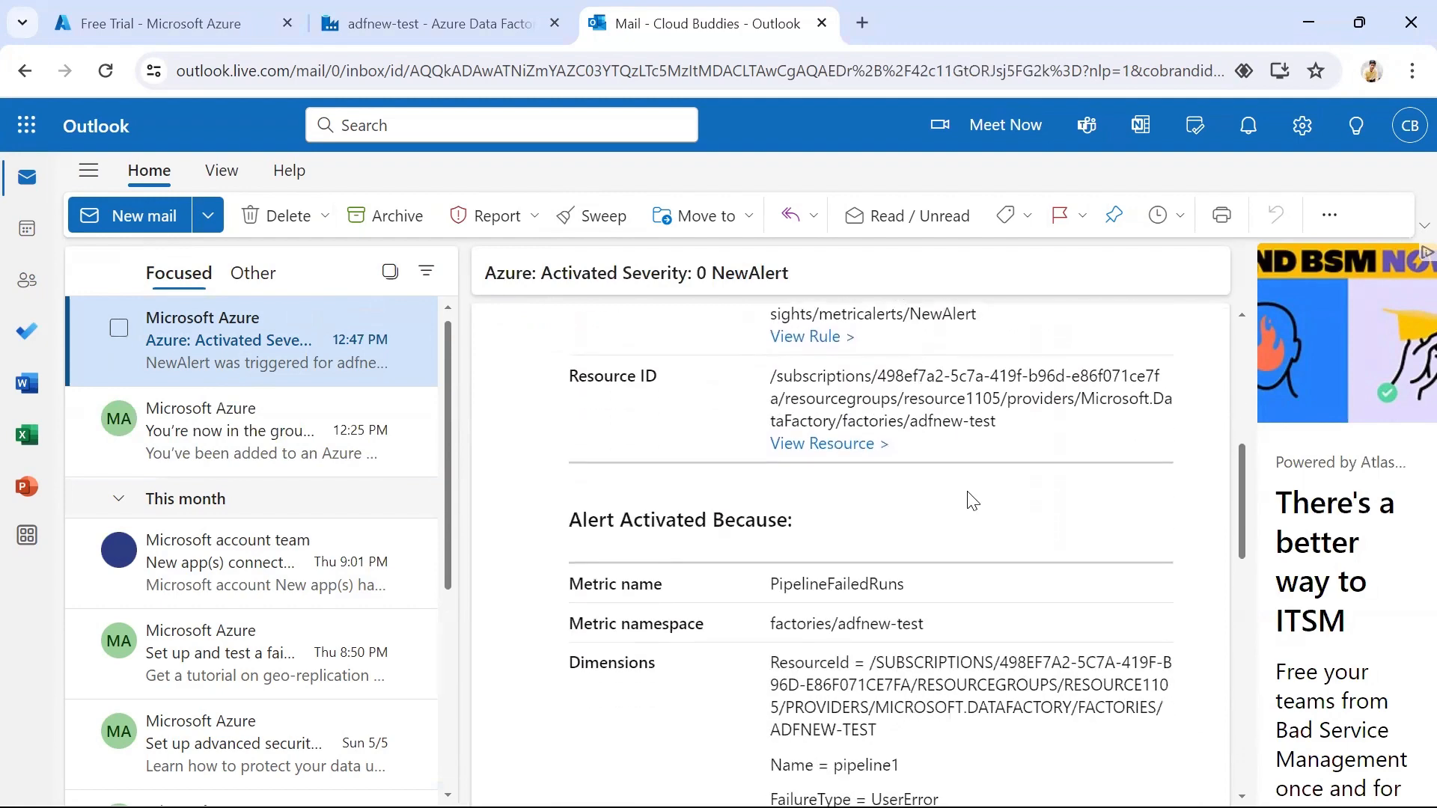
{"action": "scroll", "coordinate": [972, 501], "scroll_direction": "down", "scroll_amount": 3}
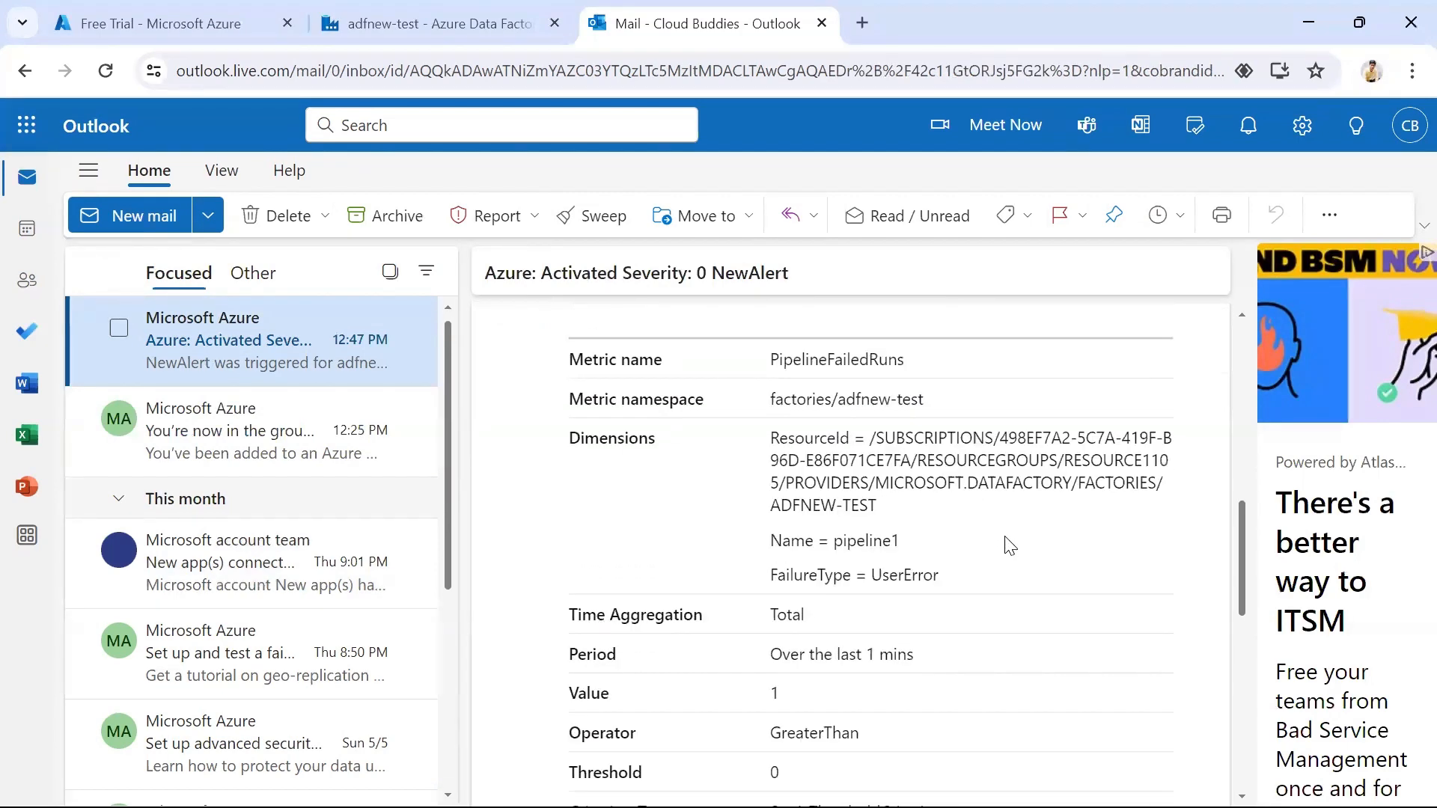
{"action": "scroll", "coordinate": [1006, 545], "scroll_direction": "down", "scroll_amount": 3}
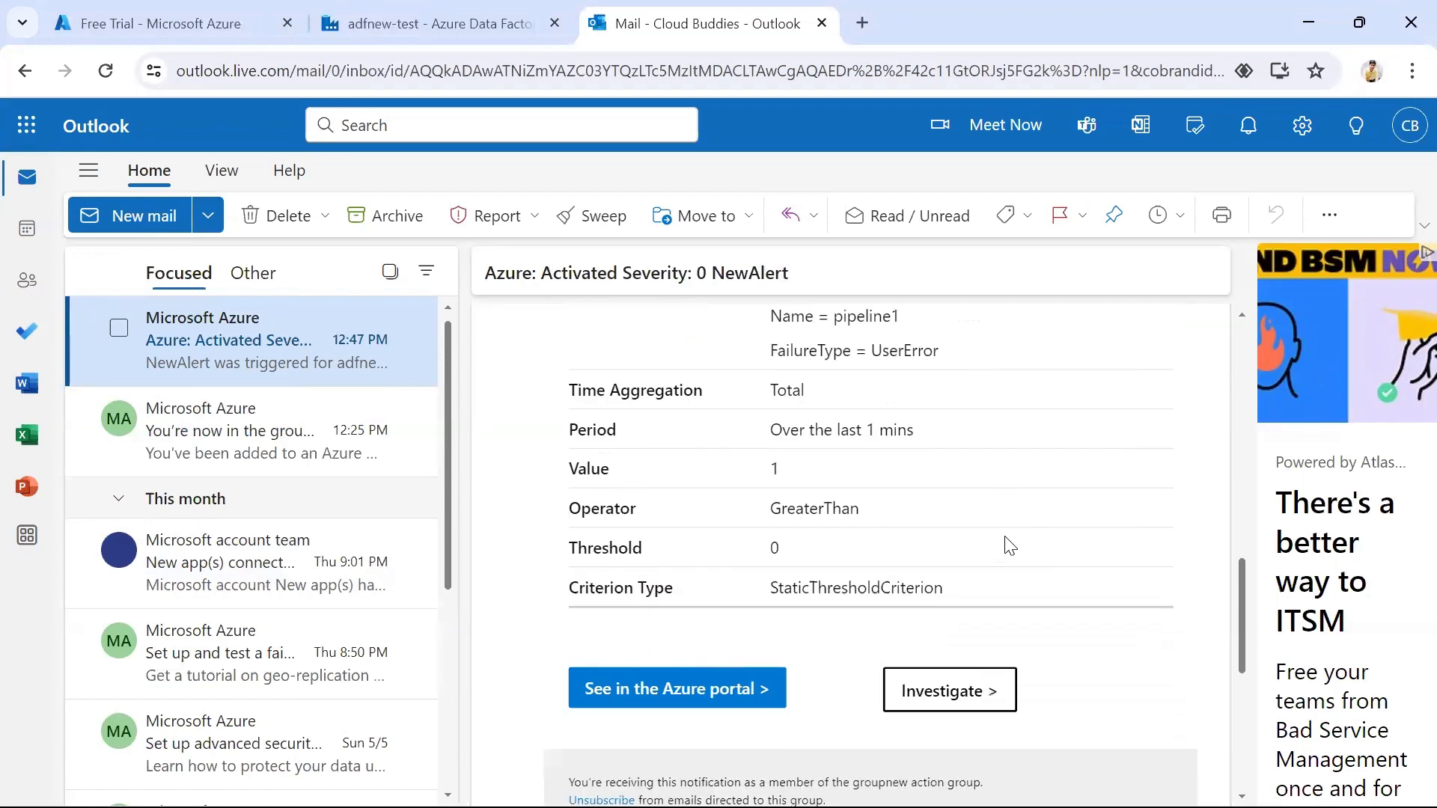
{"action": "scroll", "coordinate": [1001, 550], "scroll_direction": "up", "scroll_amount": 5}
{"action": "scroll", "coordinate": [994, 569], "scroll_direction": "up", "scroll_amount": 8}
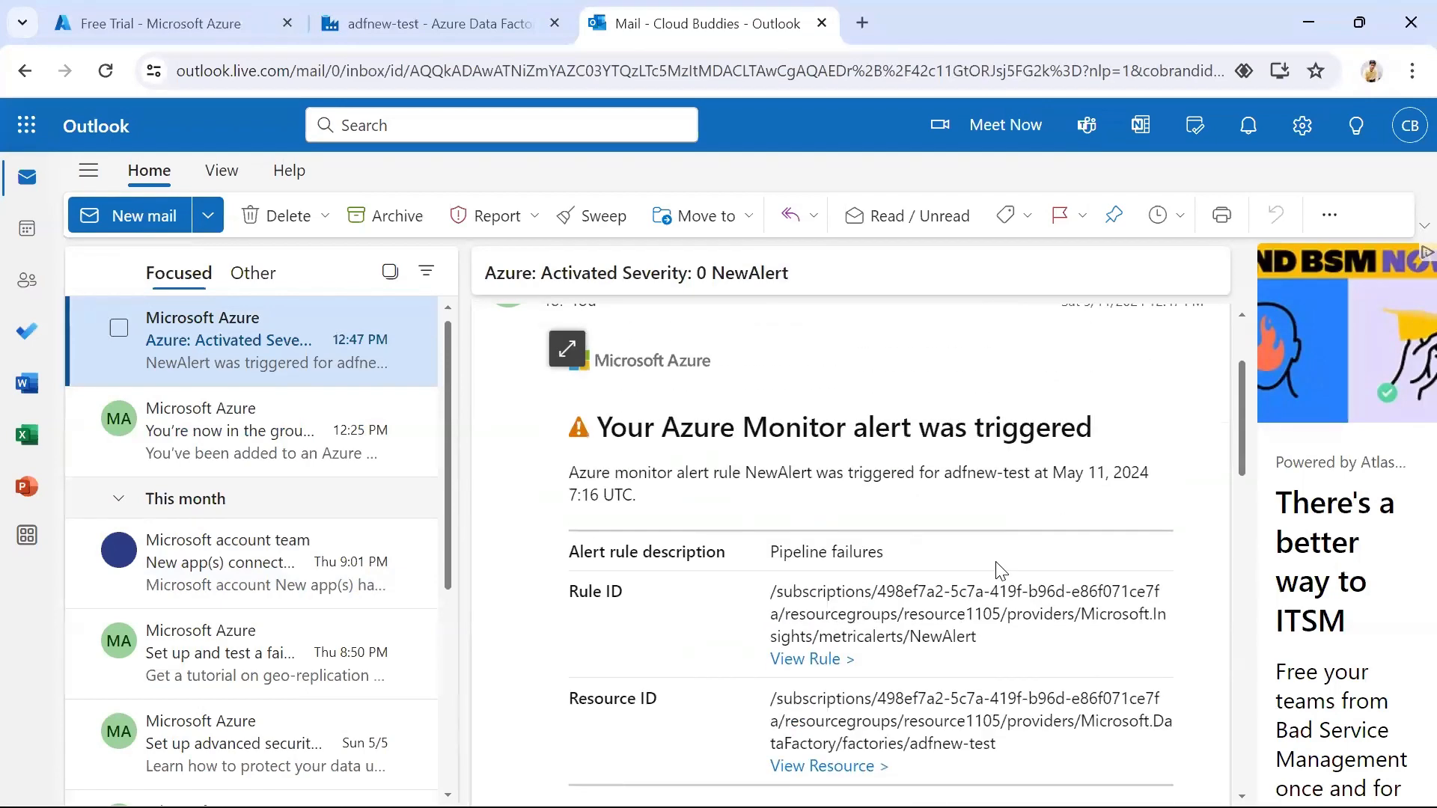
{"action": "key", "text": "ctrl+shift+Tab"}
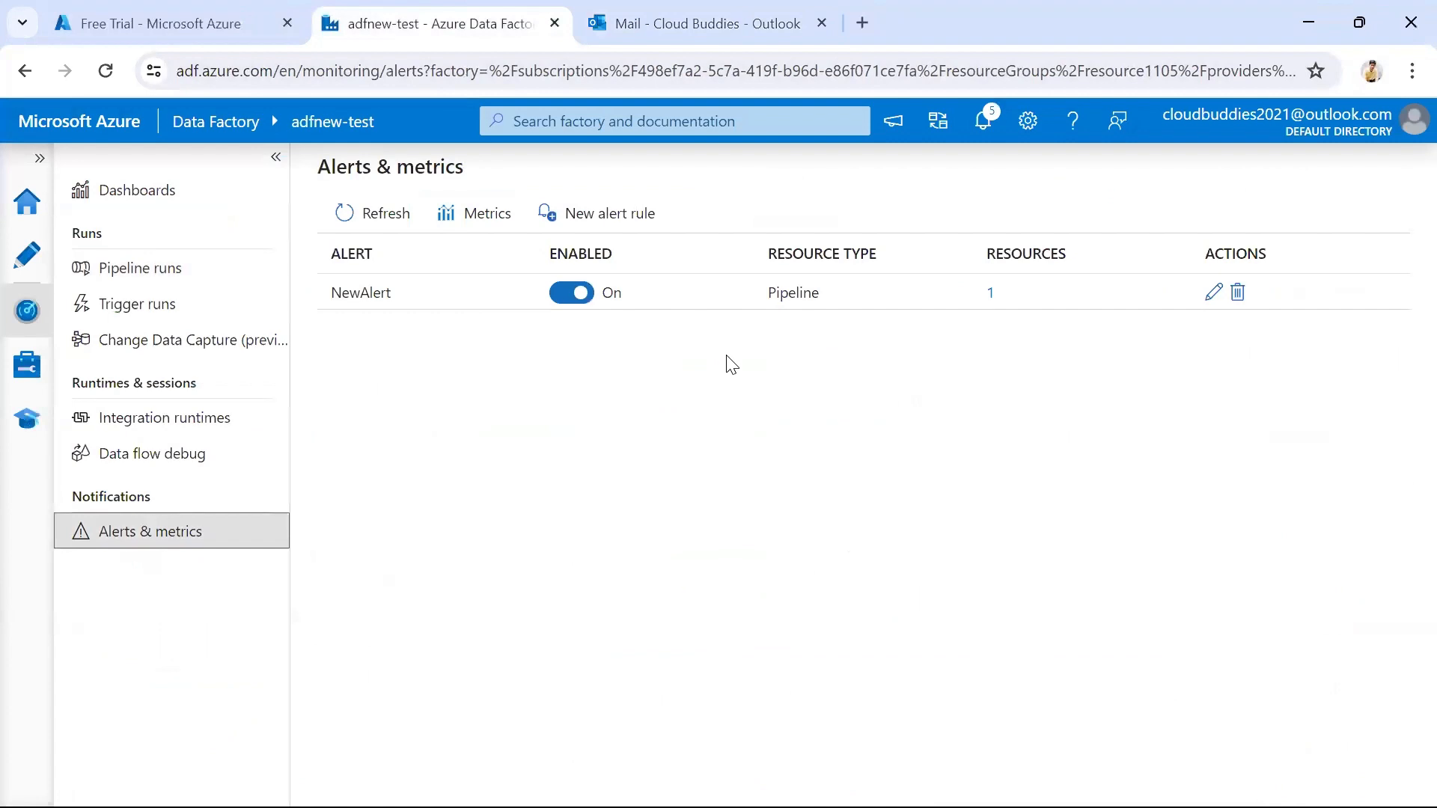